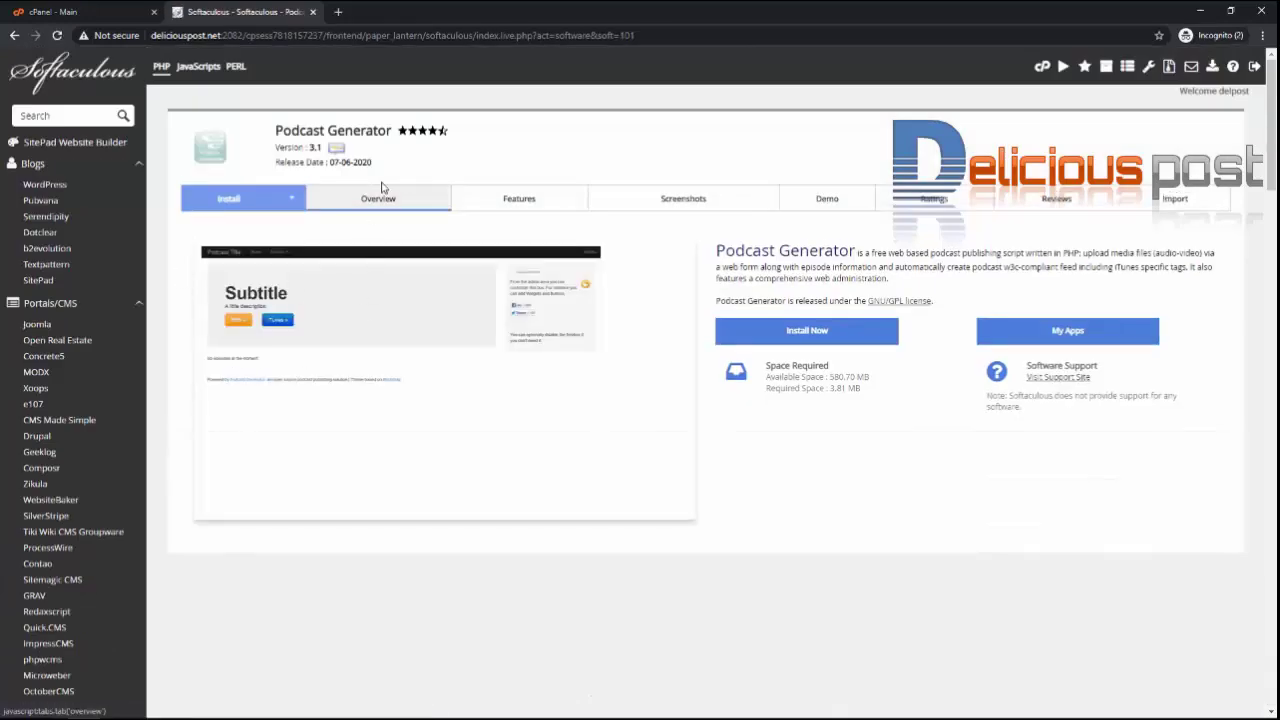
Check Podcast Generator's features and screenshots, then bring up its install form.
click(479, 203)
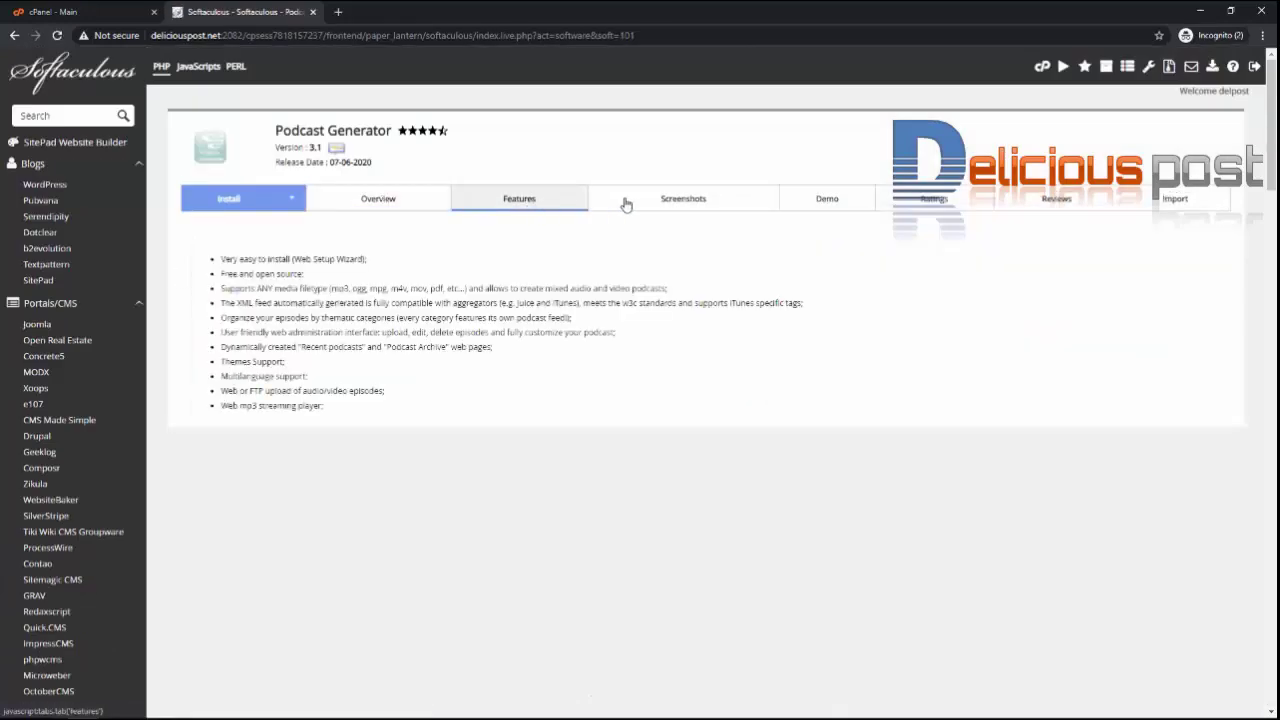
click(622, 203)
click(248, 208)
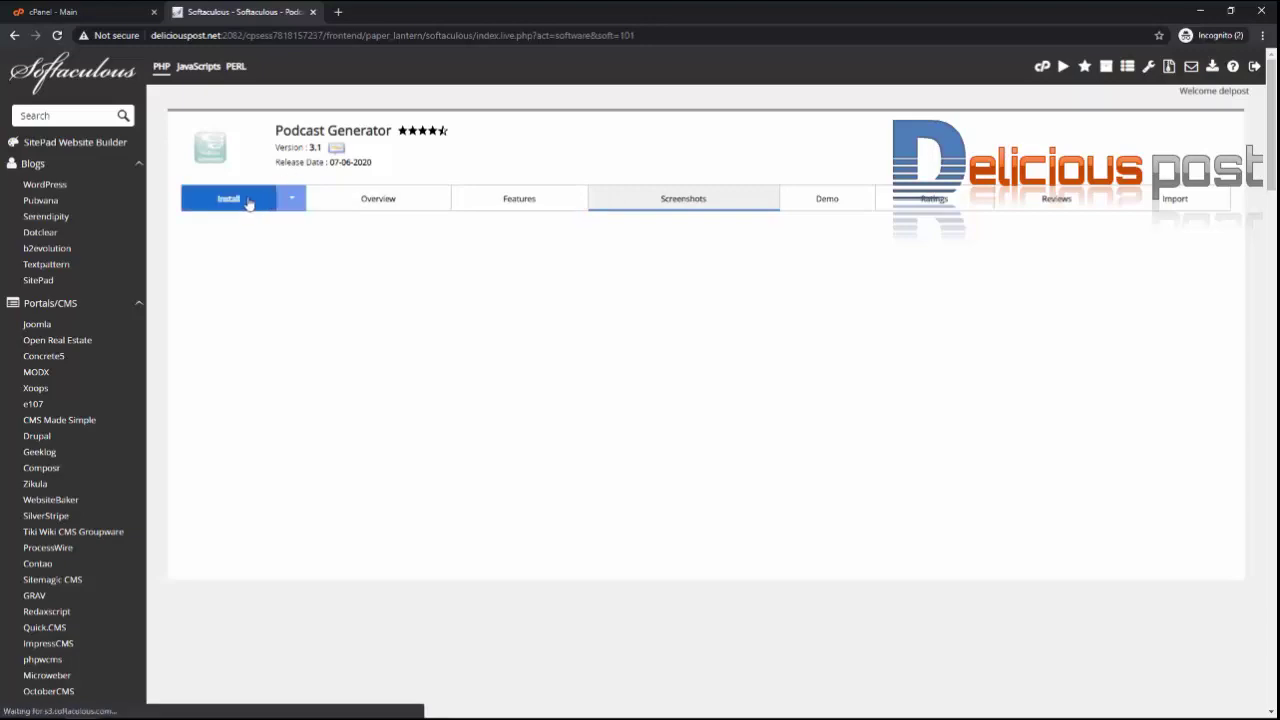
scroll(80, 380, down, 2)
scroll(80, 385, down, 10)
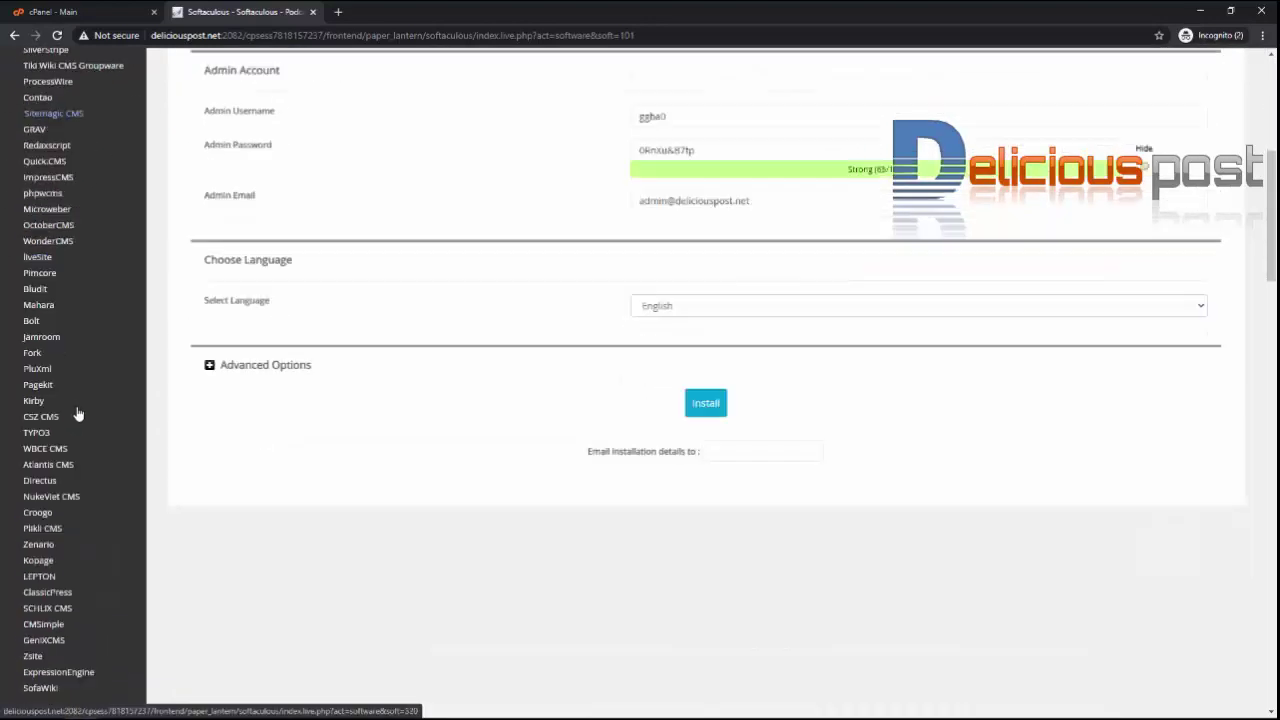
scroll(60, 620, down, 15)
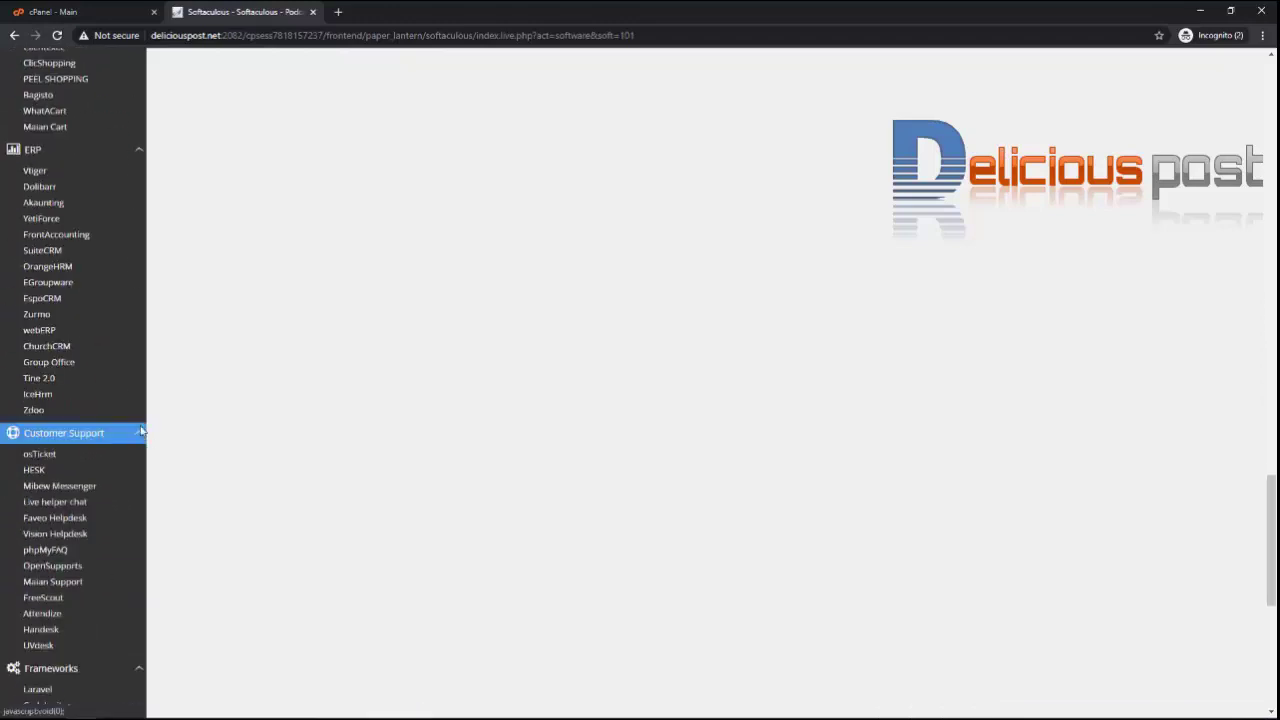
Collapse the Customer Support, Frameworks, Educational, Music and File Management sidebar categories.
click(142, 437)
click(142, 455)
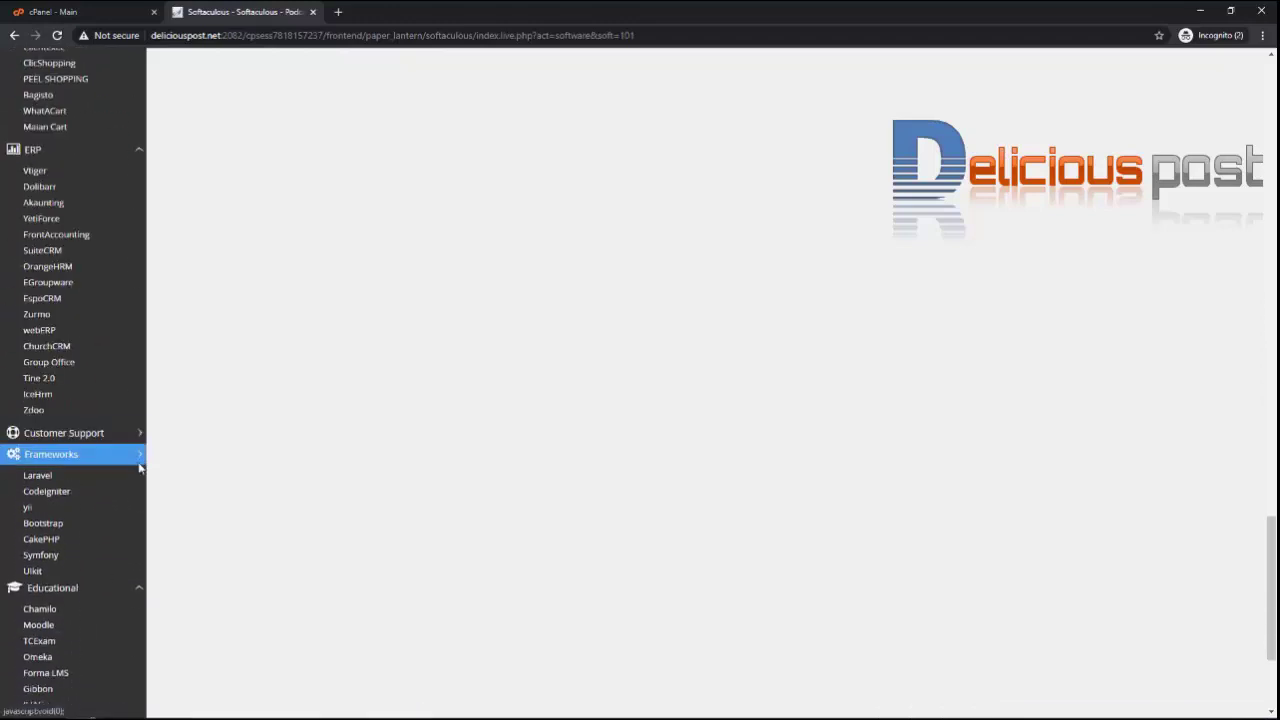
click(142, 478)
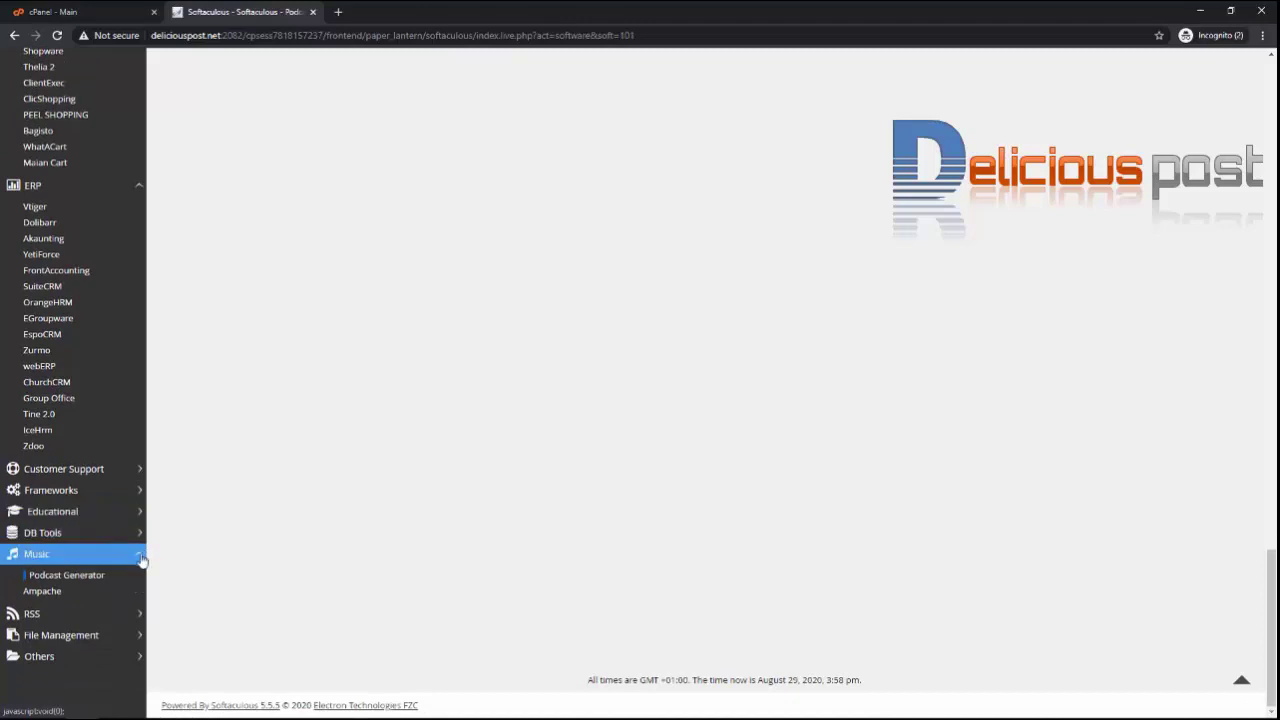
click(130, 566)
click(110, 646)
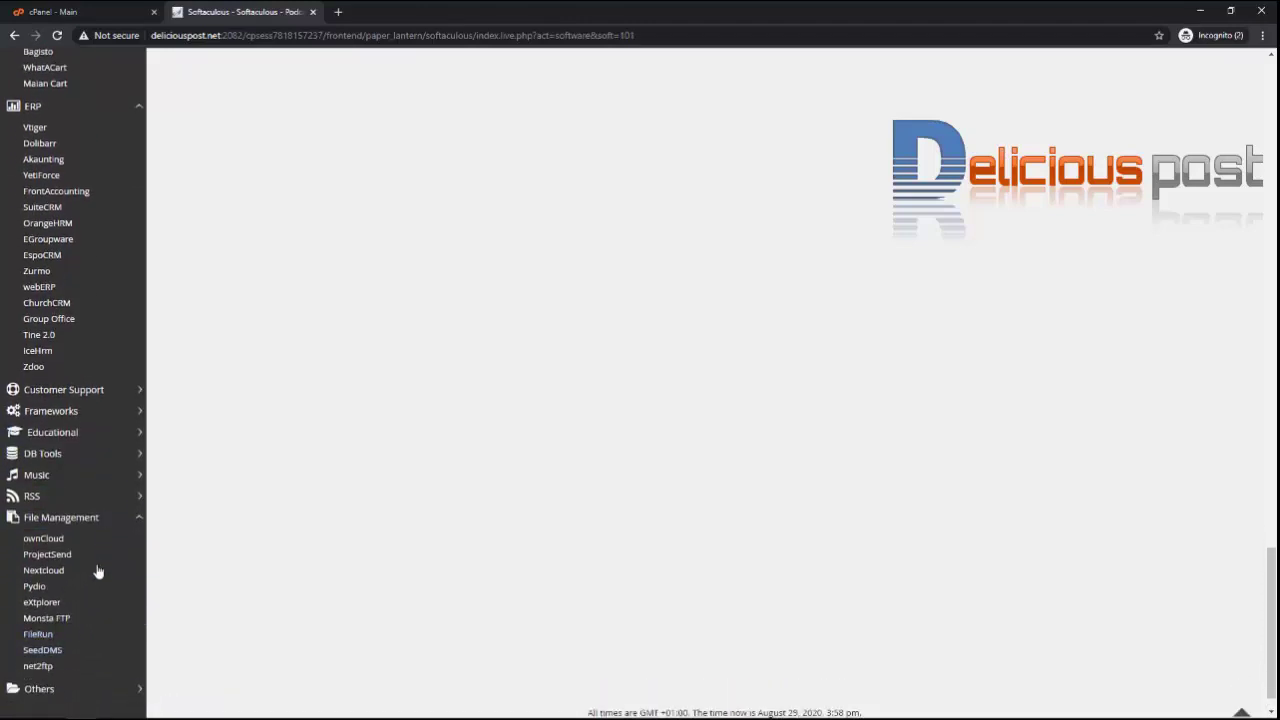
click(128, 517)
Collapse the E-Commerce, ERP, Project Management, Polls and Analytics, Ad Management and Portals/CMS categories.
scroll(57, 450, up, 8)
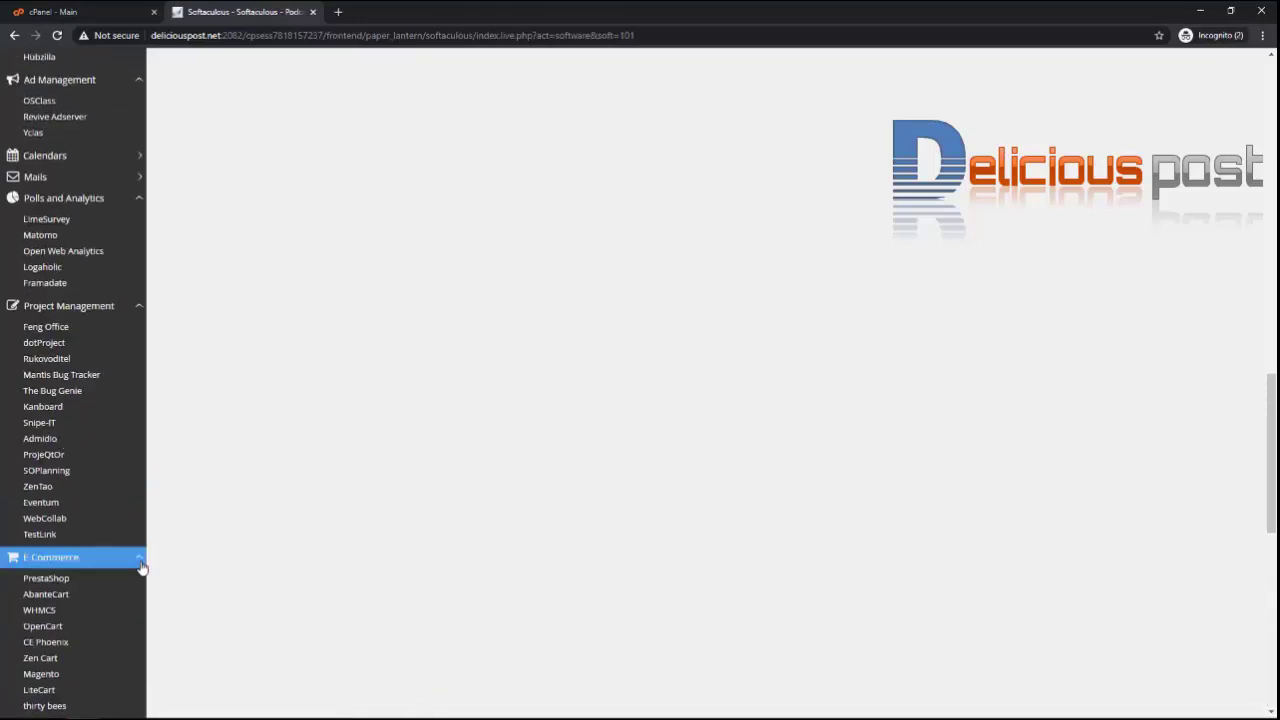
click(141, 562)
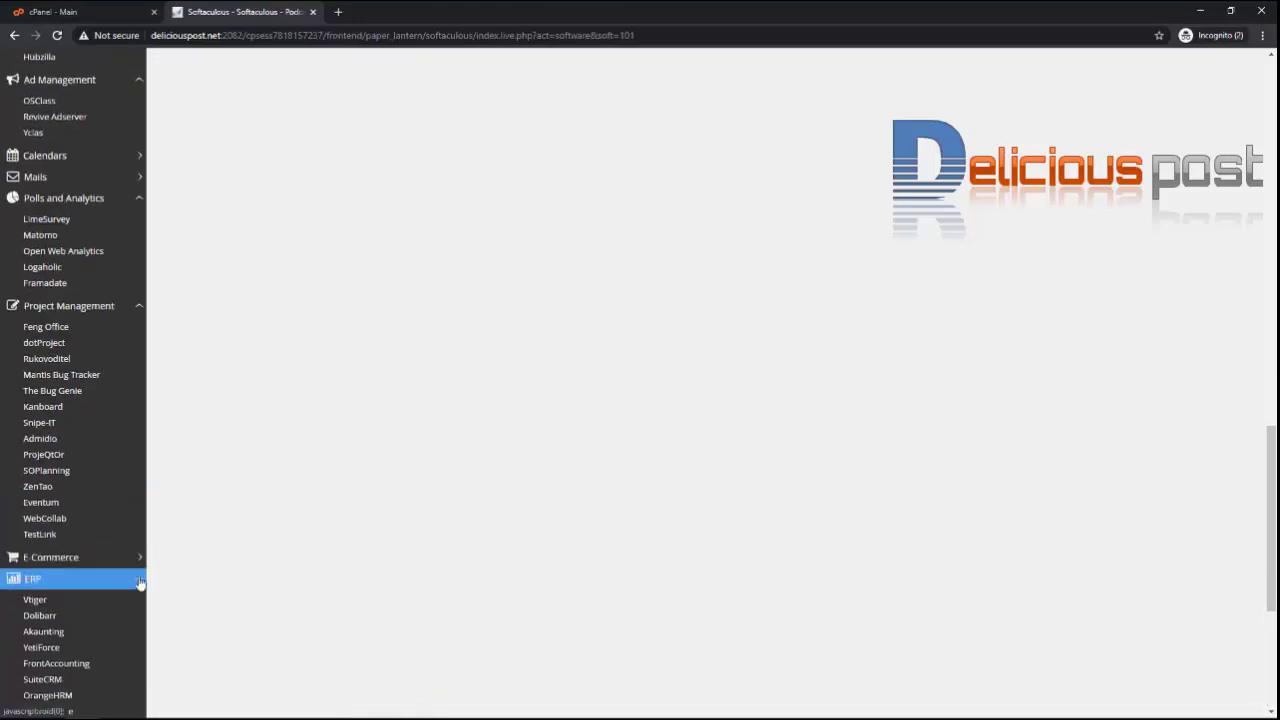
click(141, 581)
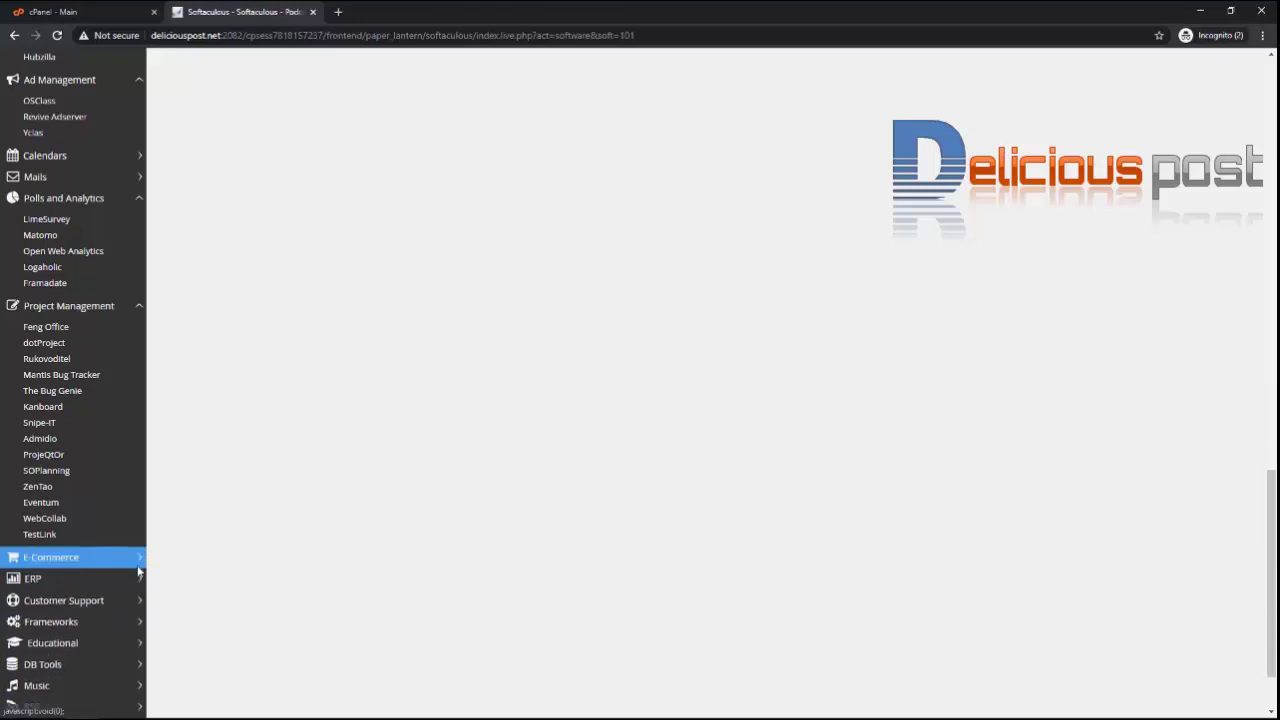
click(141, 311)
click(139, 335)
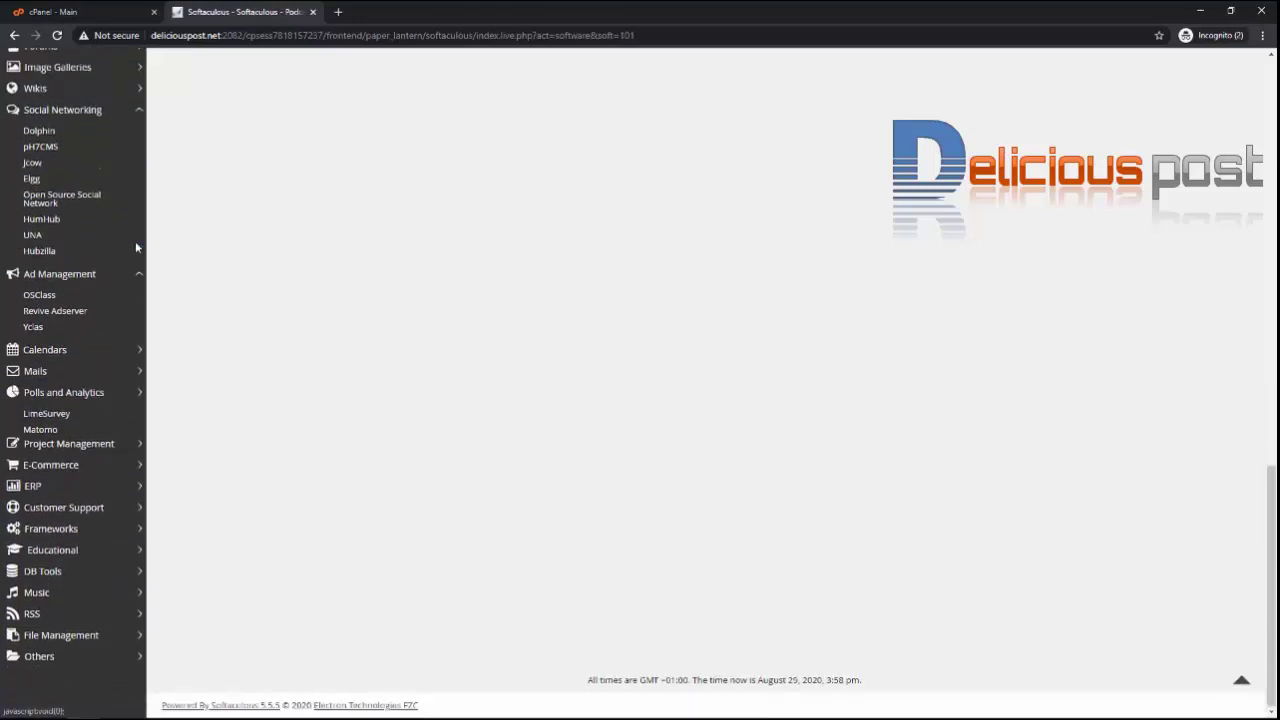
click(139, 273)
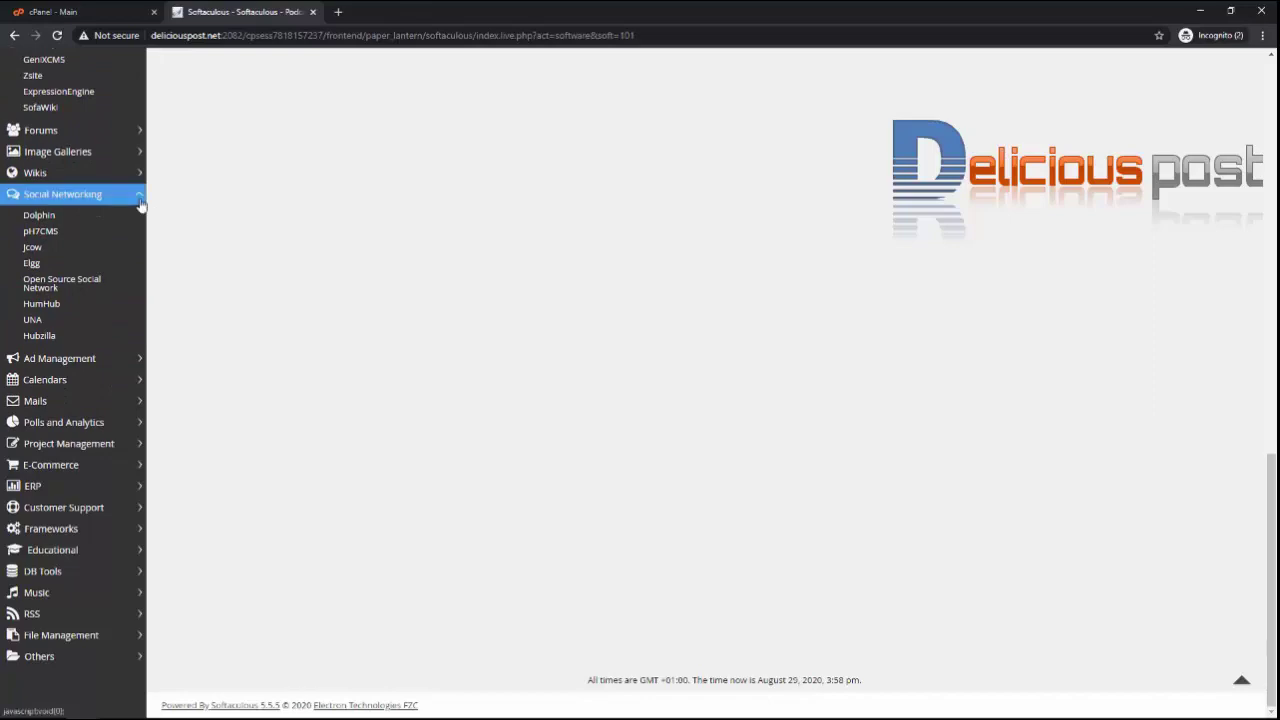
scroll(68, 284, up, 10)
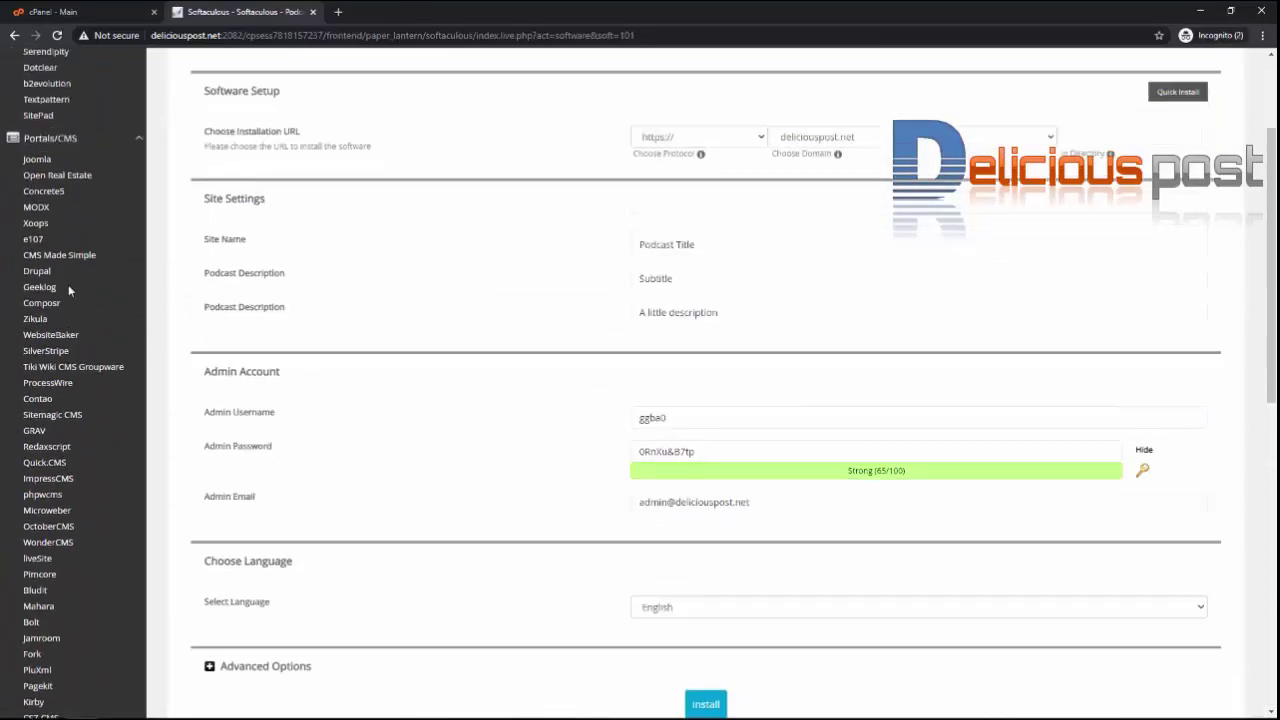
scroll(68, 284, up, 3)
click(139, 303)
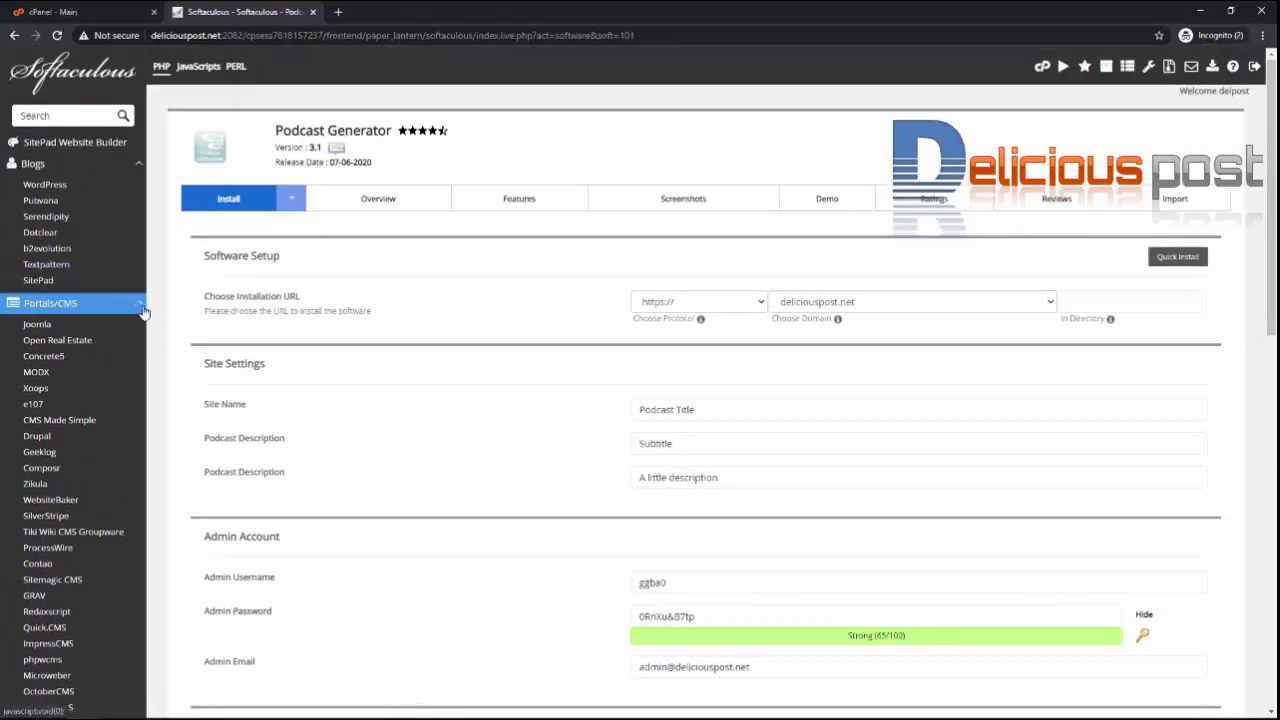
Open the WordPress install form from Blogs and keep version 5.5 selected.
click(58, 186)
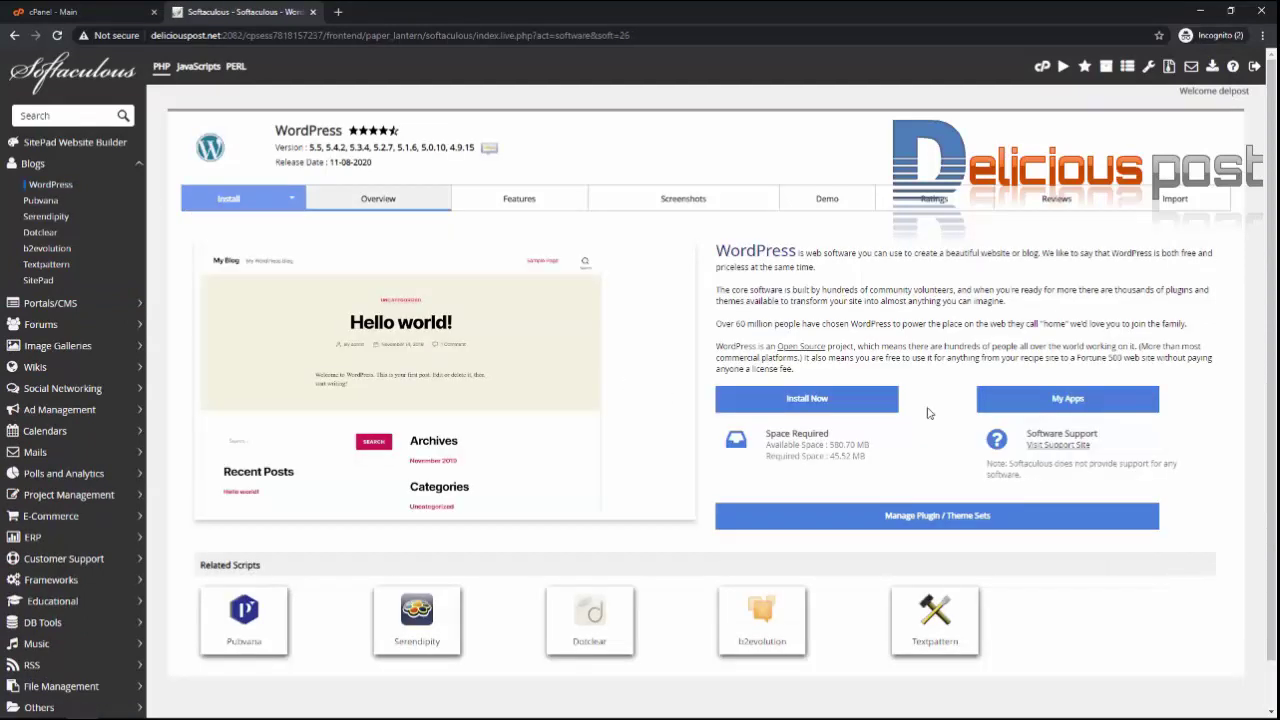
click(832, 404)
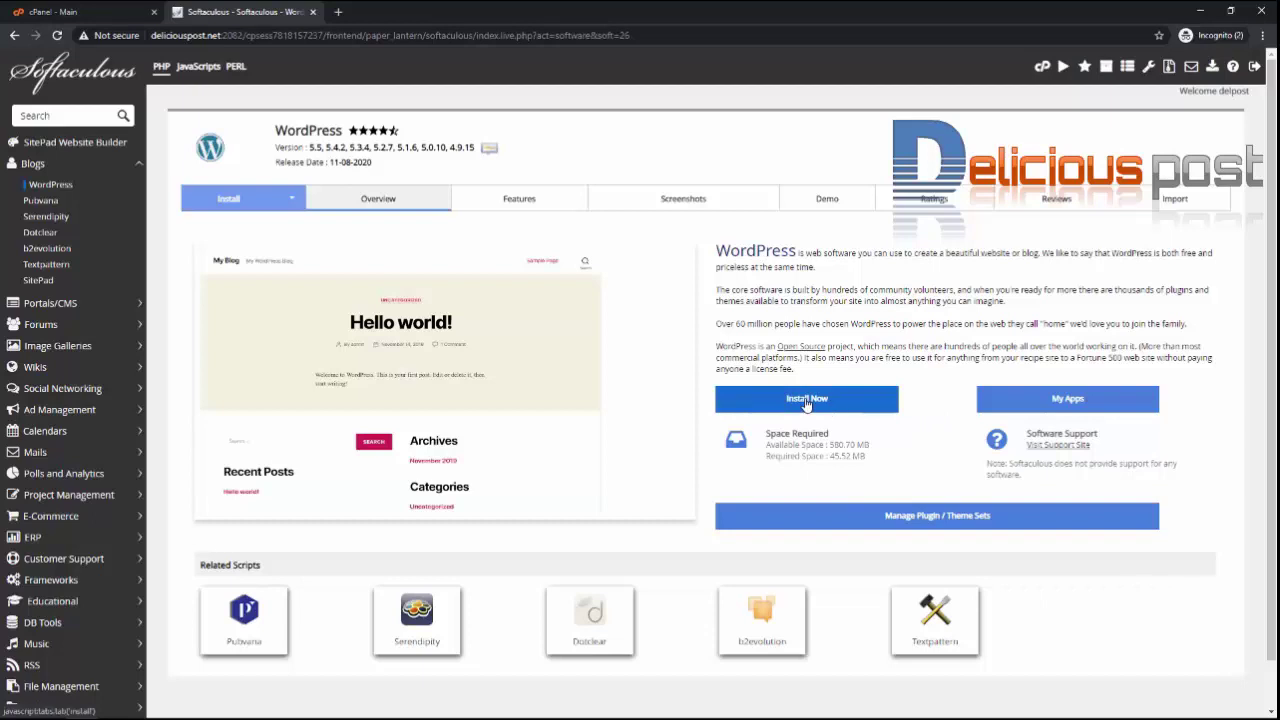
click(806, 400)
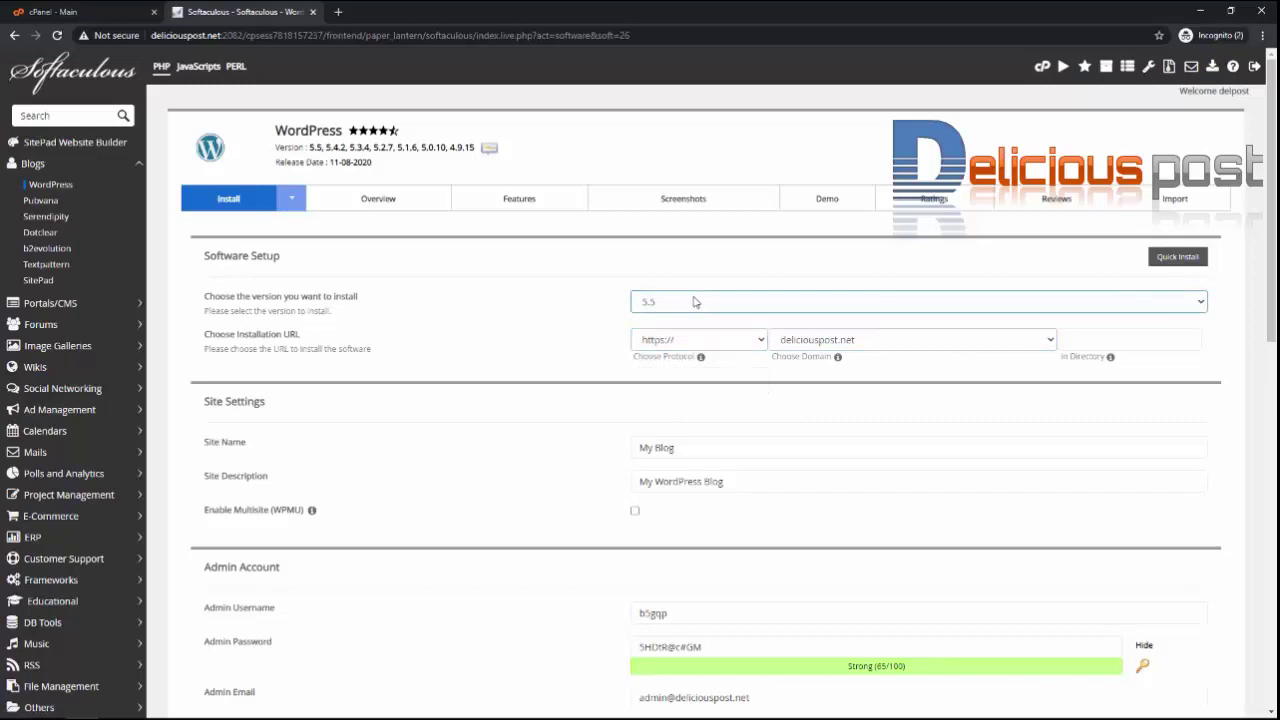
click(1201, 302)
click(1201, 304)
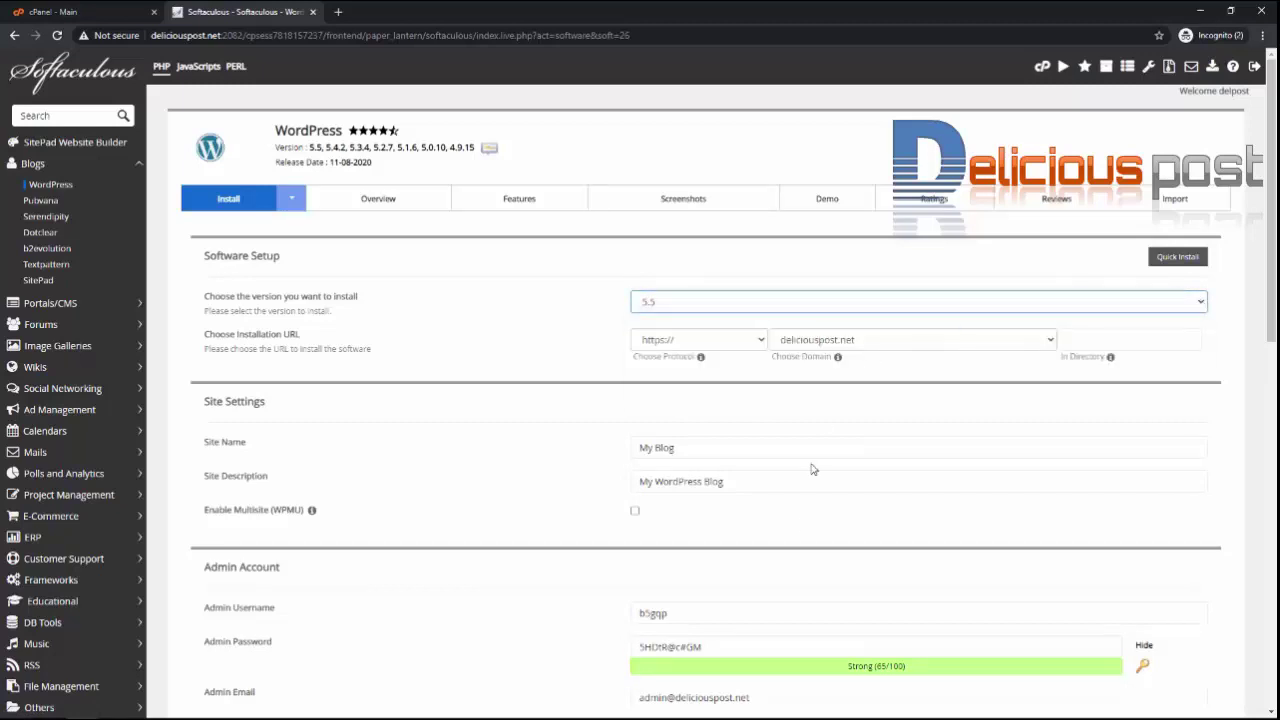
click(699, 456)
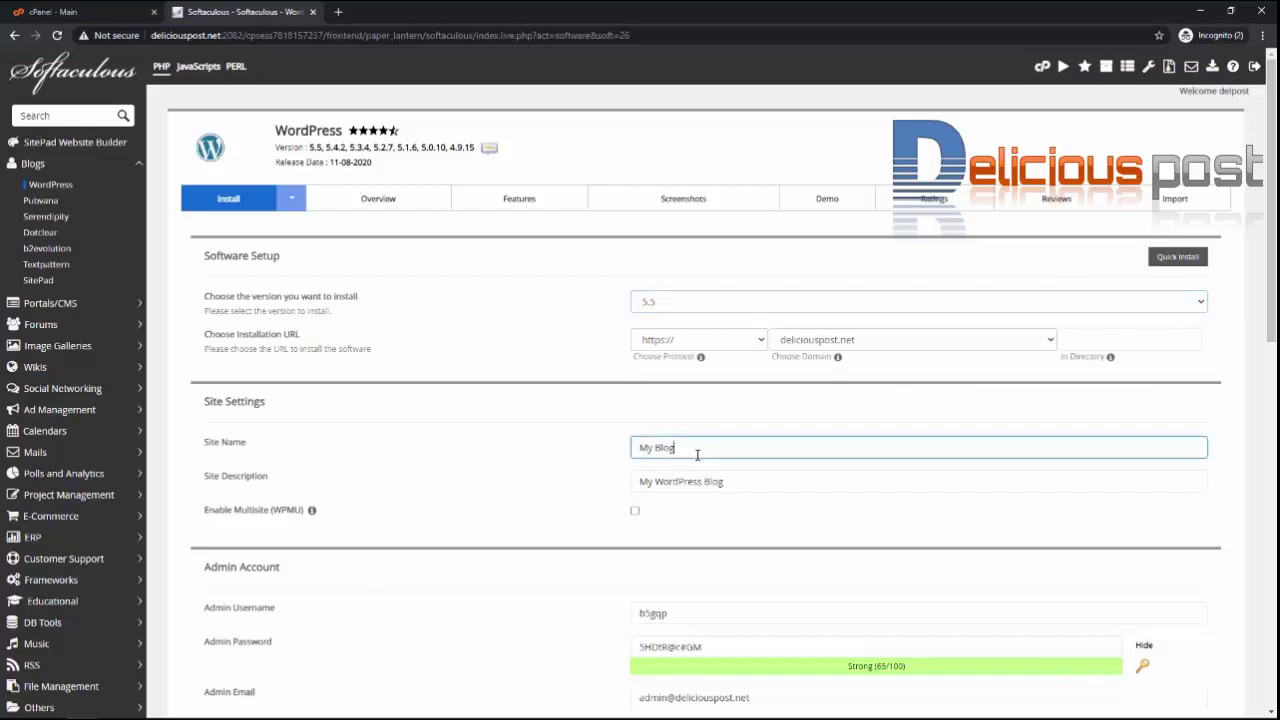
Replace 'My Blog' and 'My WordPress Blog' with 'Online Store in Pakistan'.
key(ctrl+a)
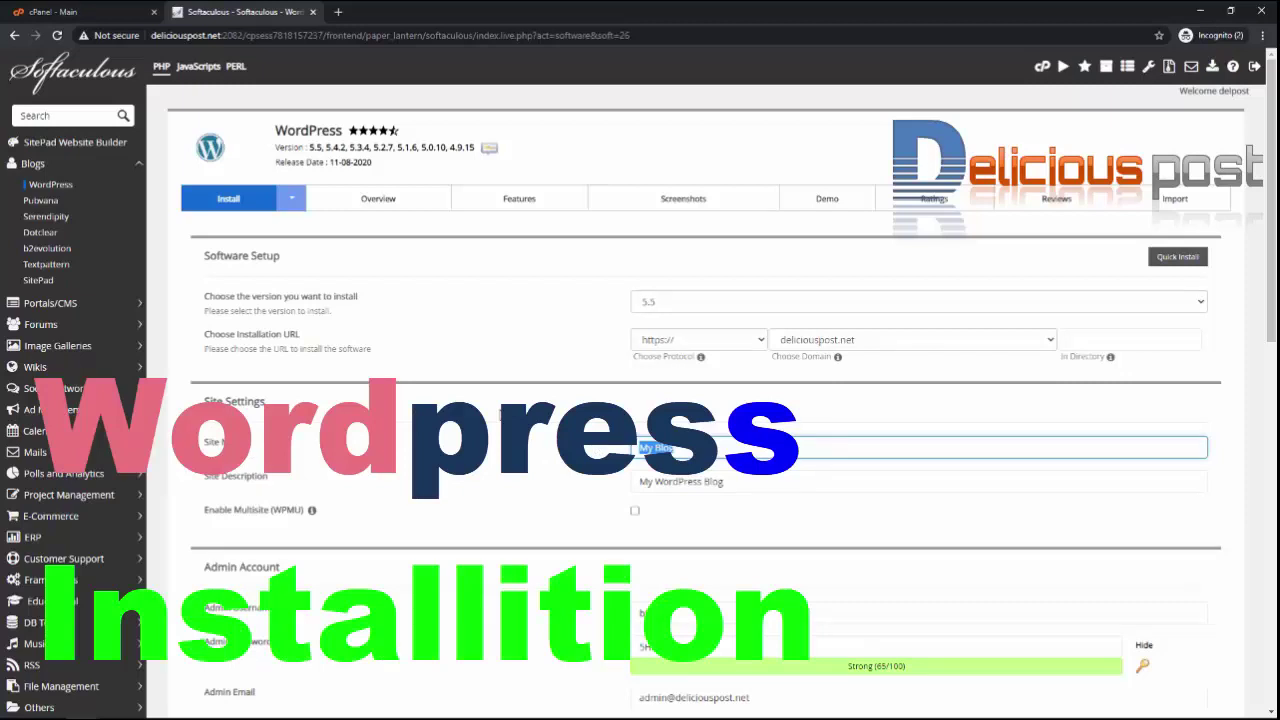
text(D)
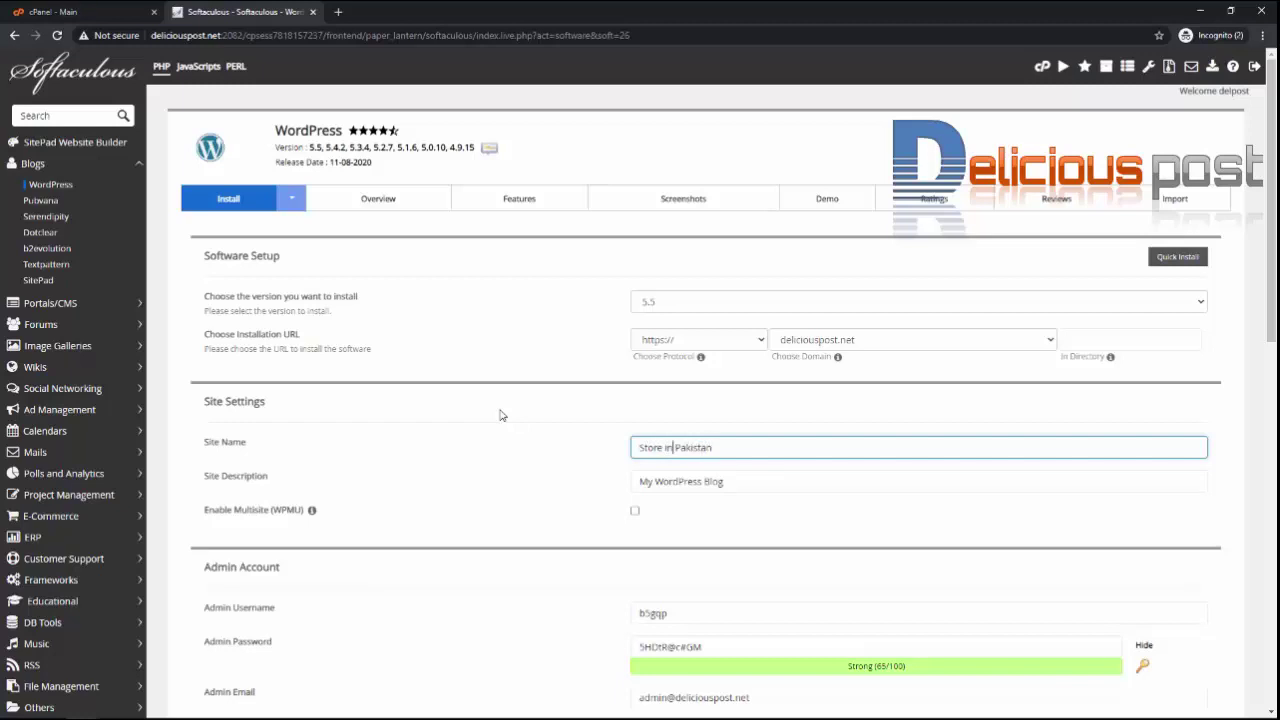
text(Online)
click(743, 485)
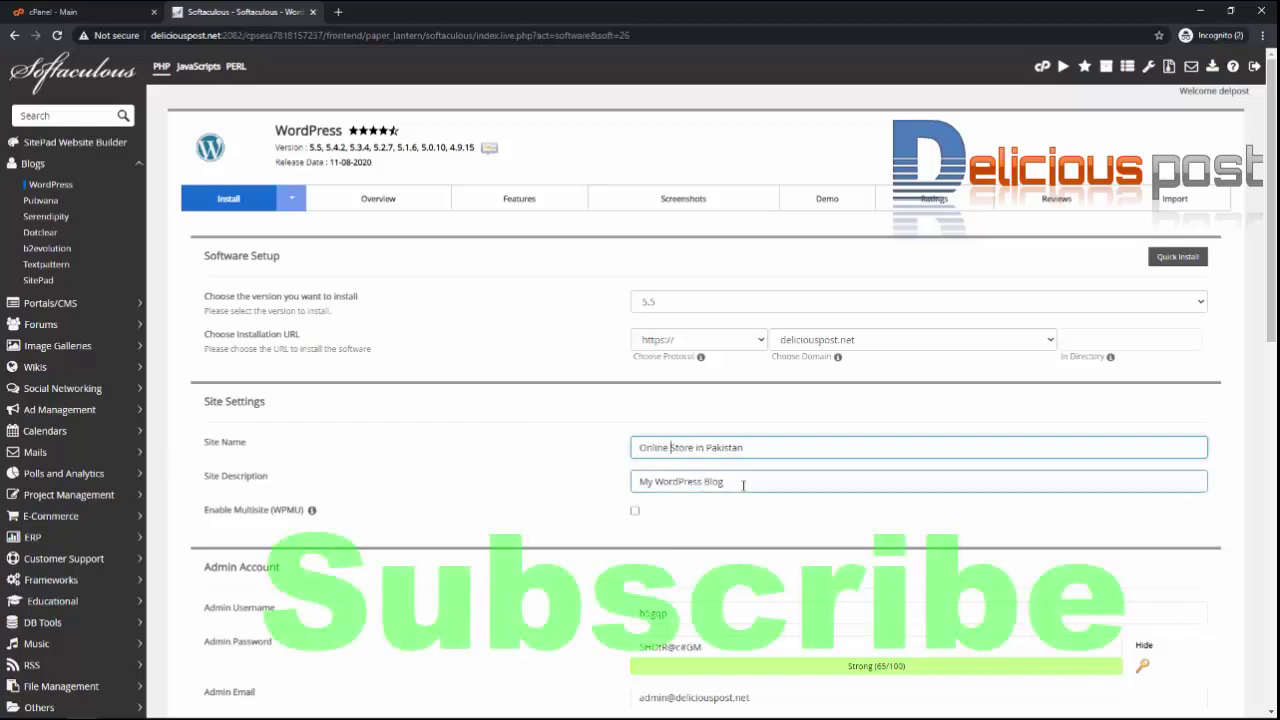
drag(743, 484, 447, 460)
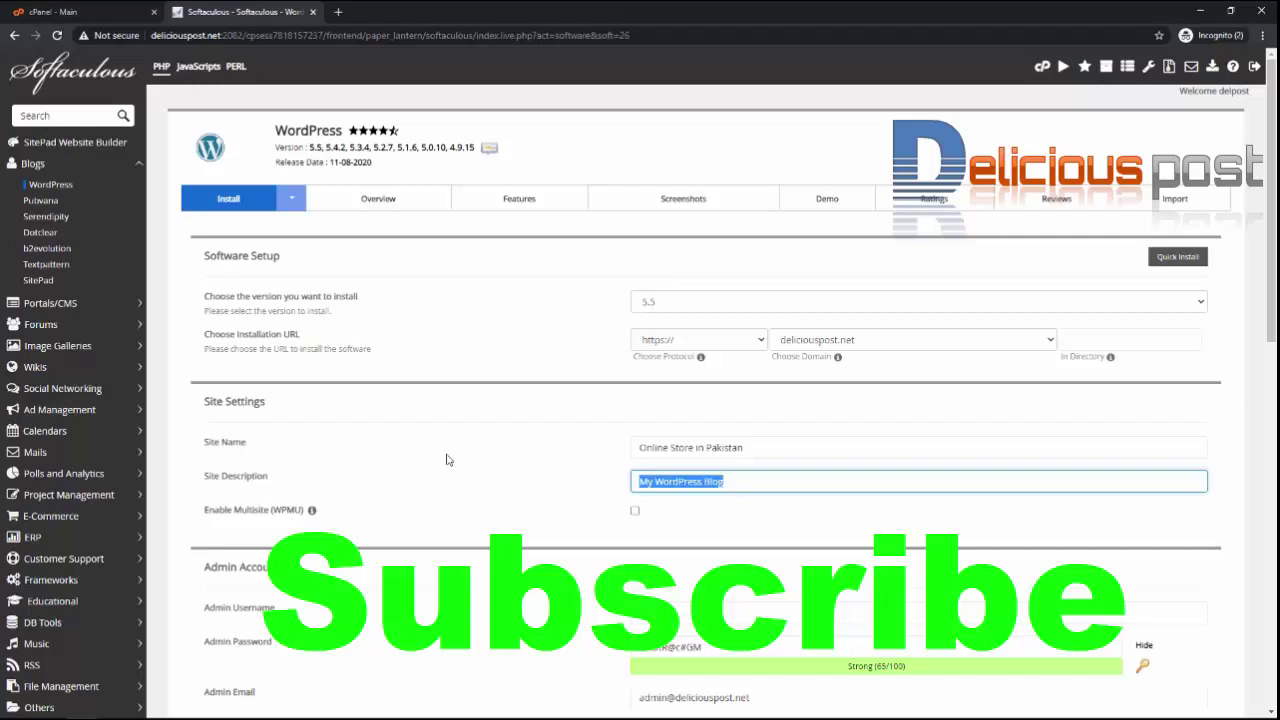
text(O)
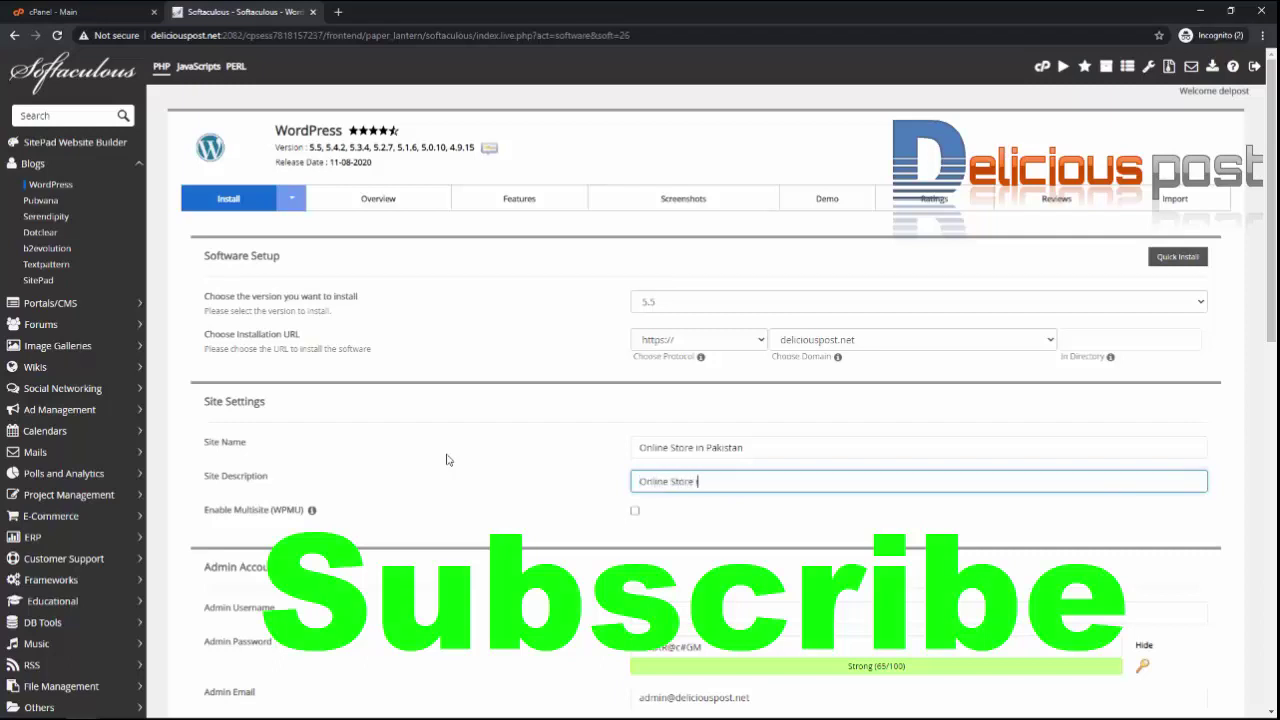
text(nline Store in Pakistan)
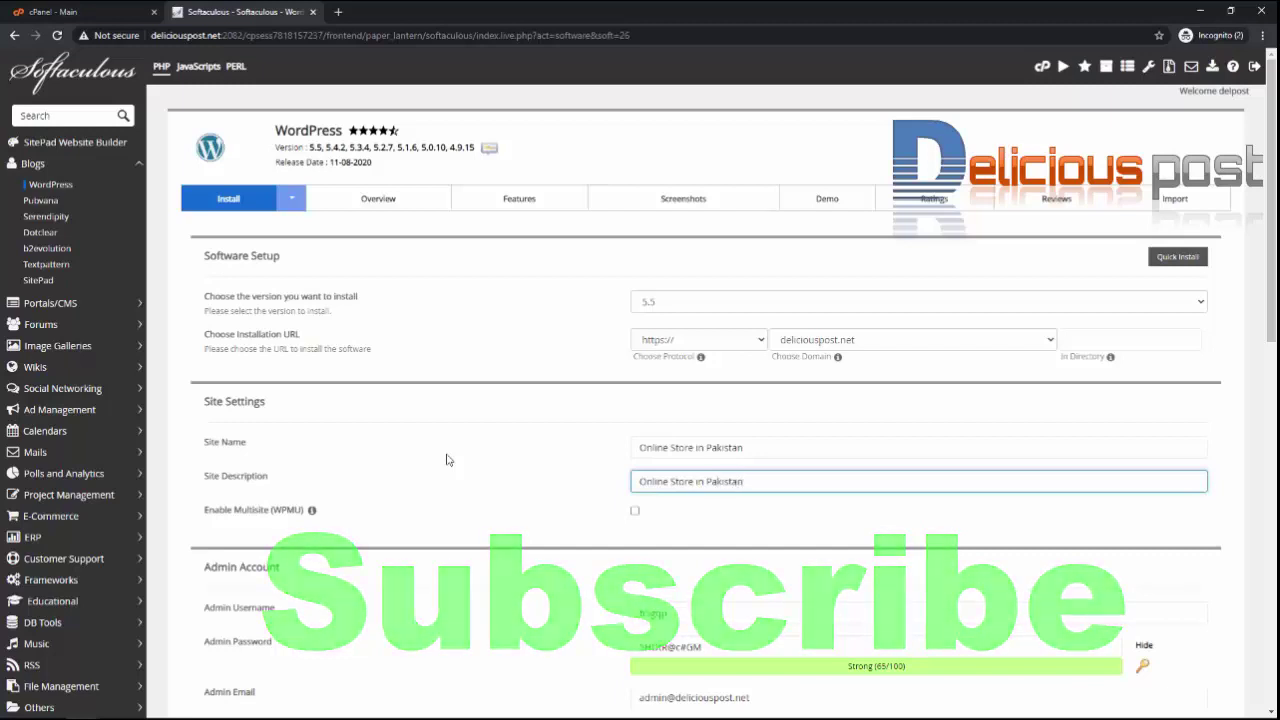
Set the admin username to 'Admin' and replace the generated admin password with a new one.
scroll(575, 595, down, 1)
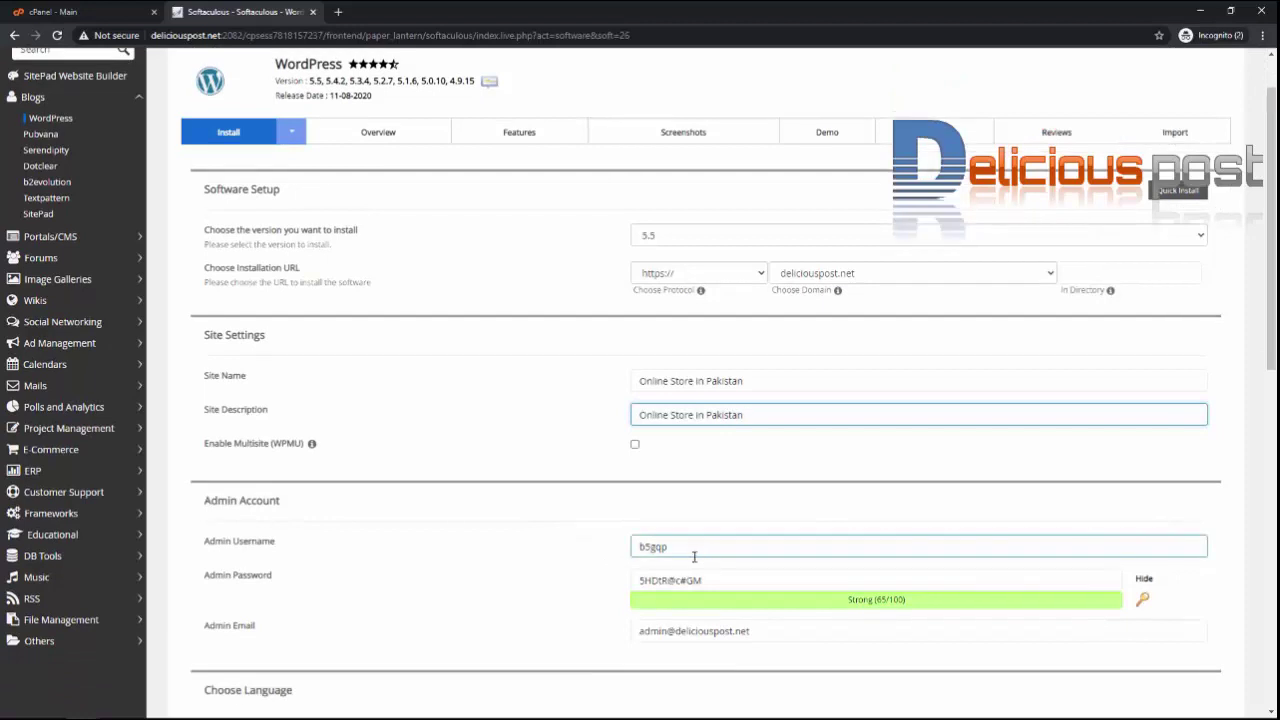
drag(694, 556, 606, 550)
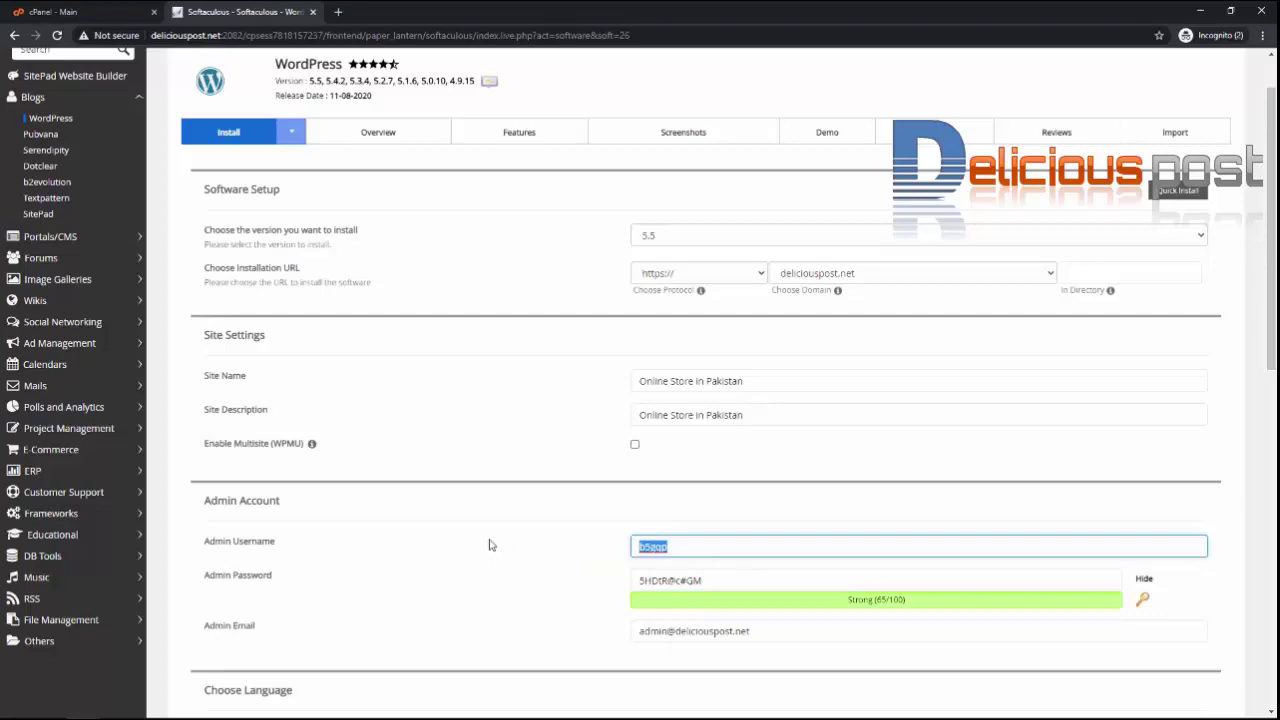
text(Admin)
key(Tab)
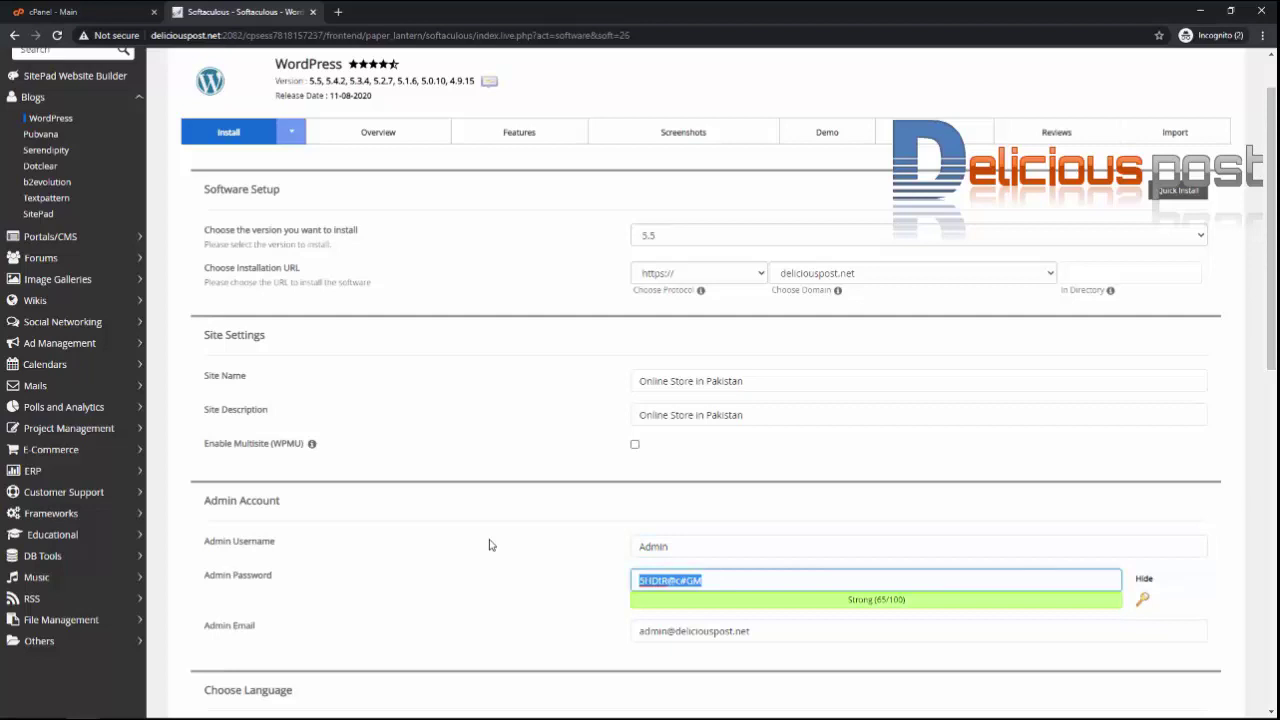
click(1144, 578)
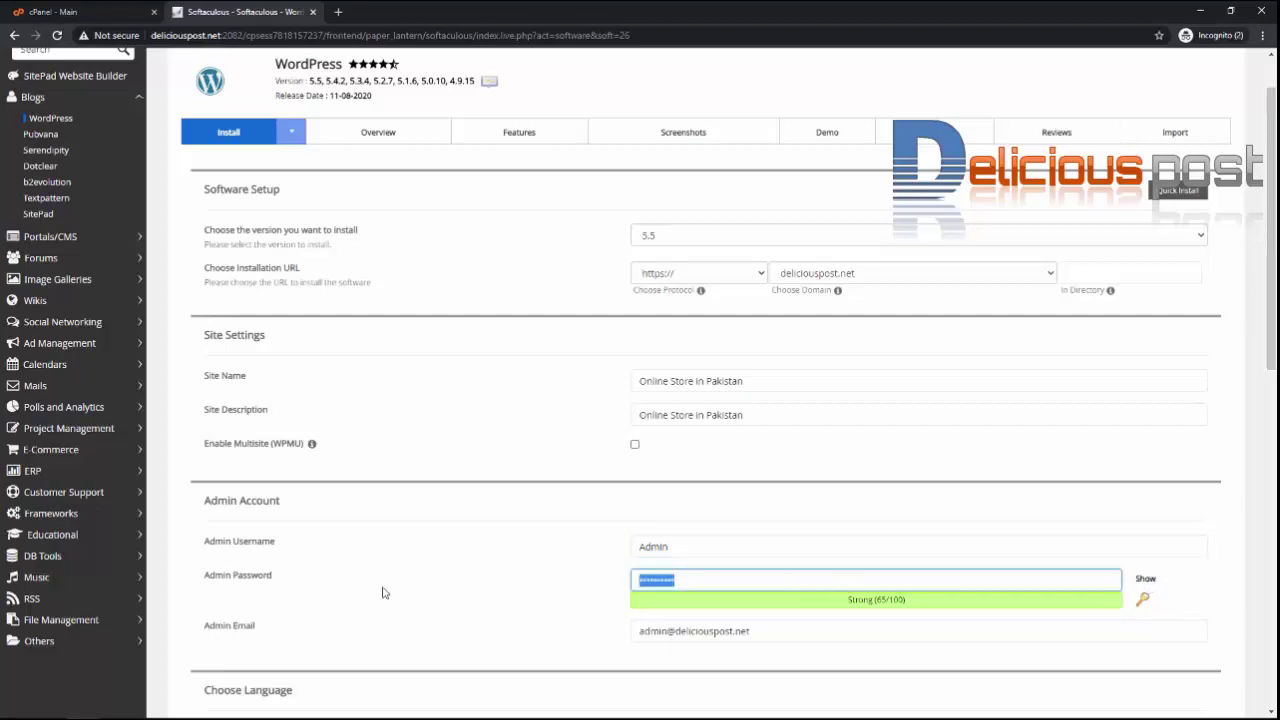
key(ctrl+a)
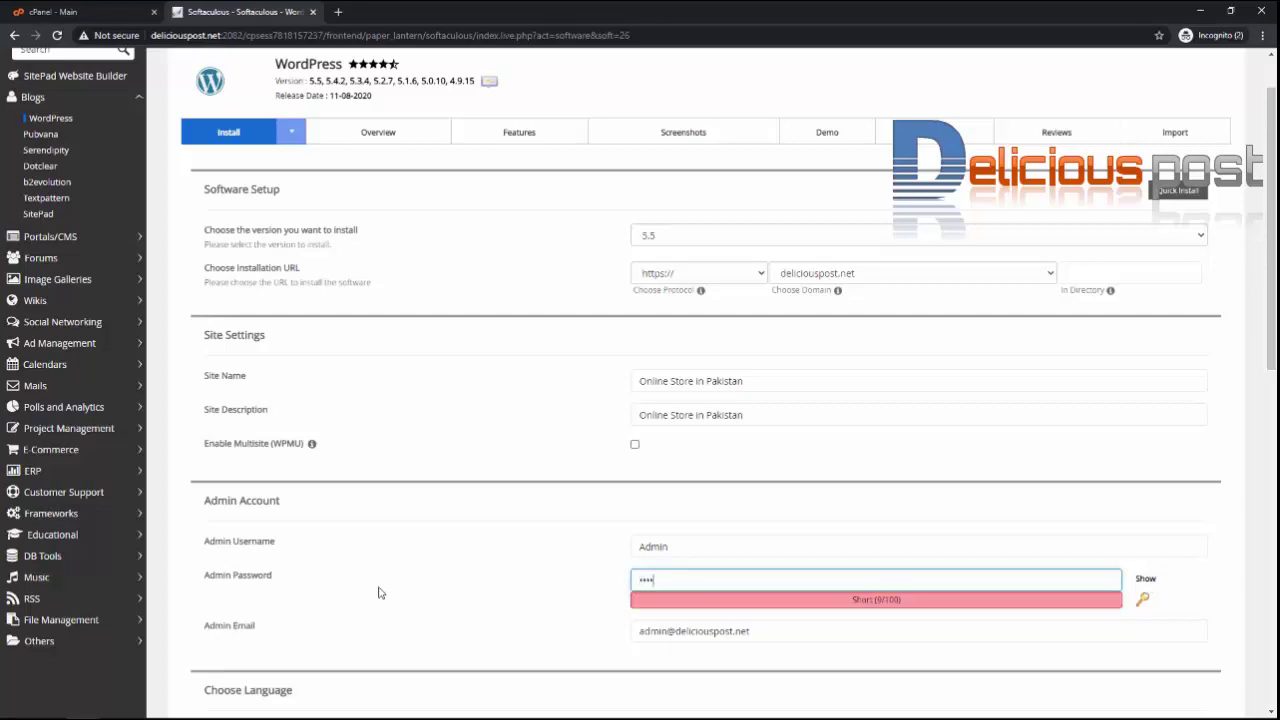
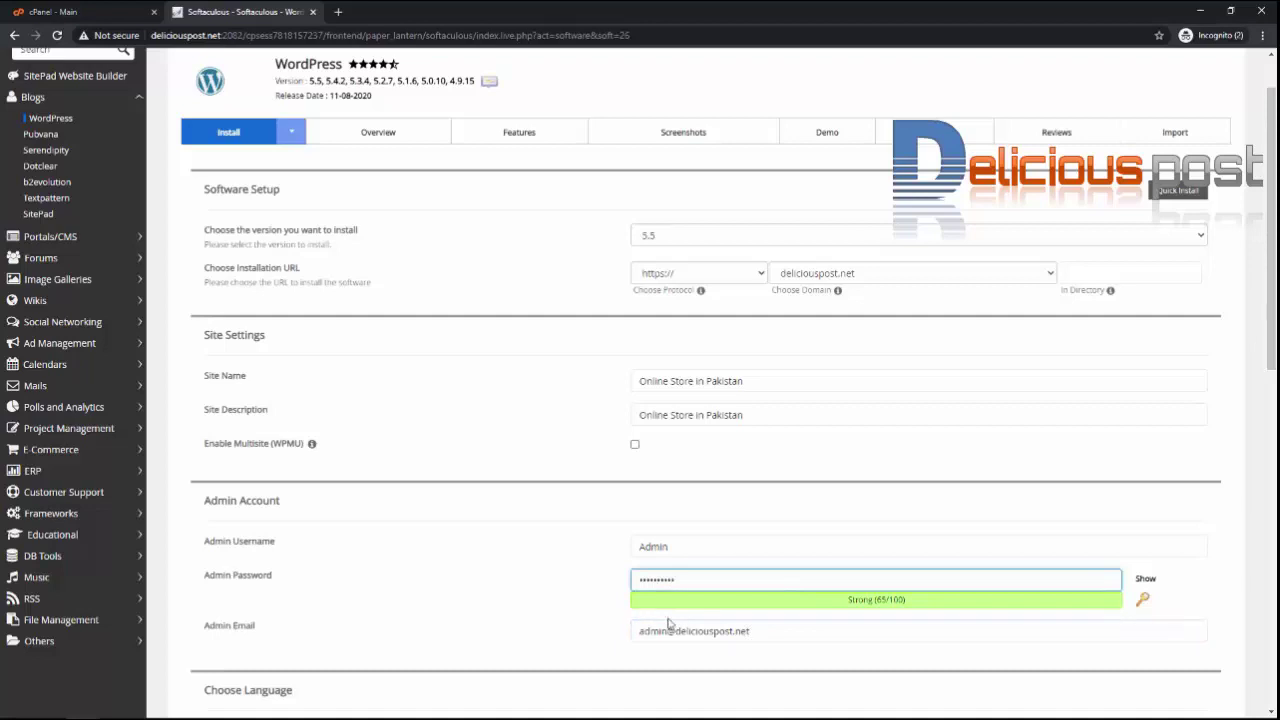
Expand the Advanced Options section below the WordPress install form.
scroll(750, 620, down, 1)
scroll(660, 608, down, 2)
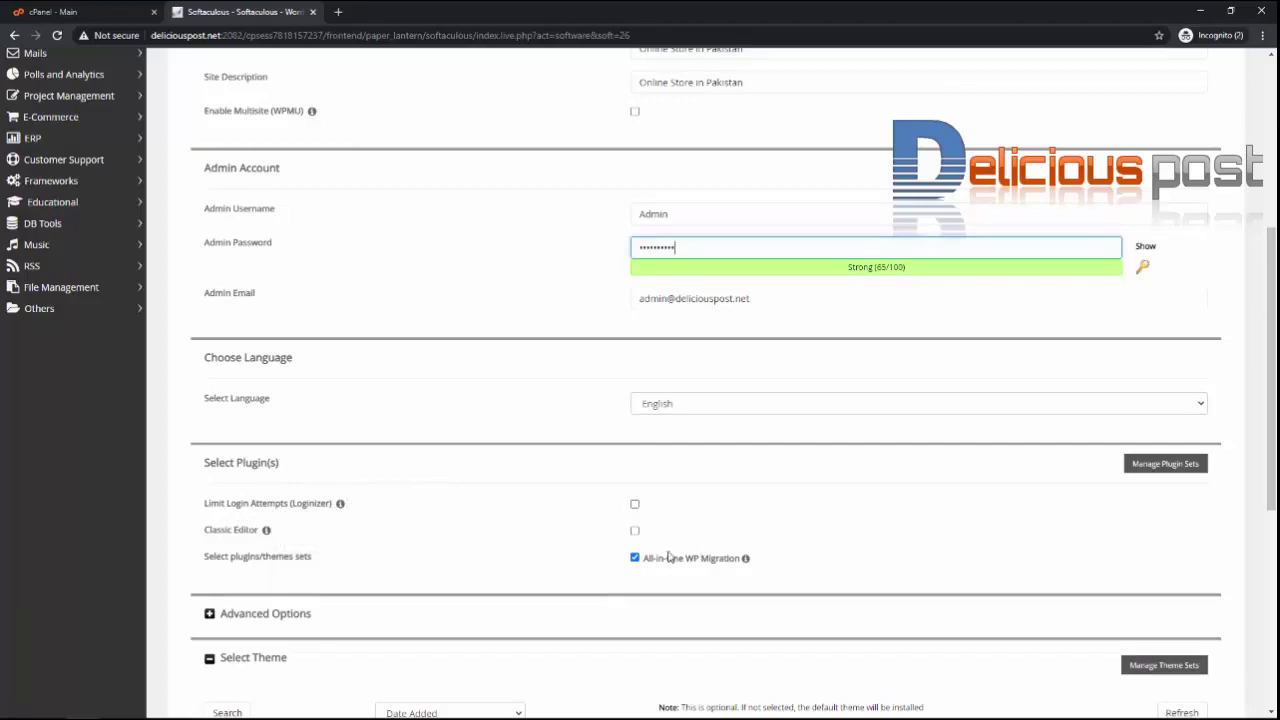
scroll(640, 557, down, 2)
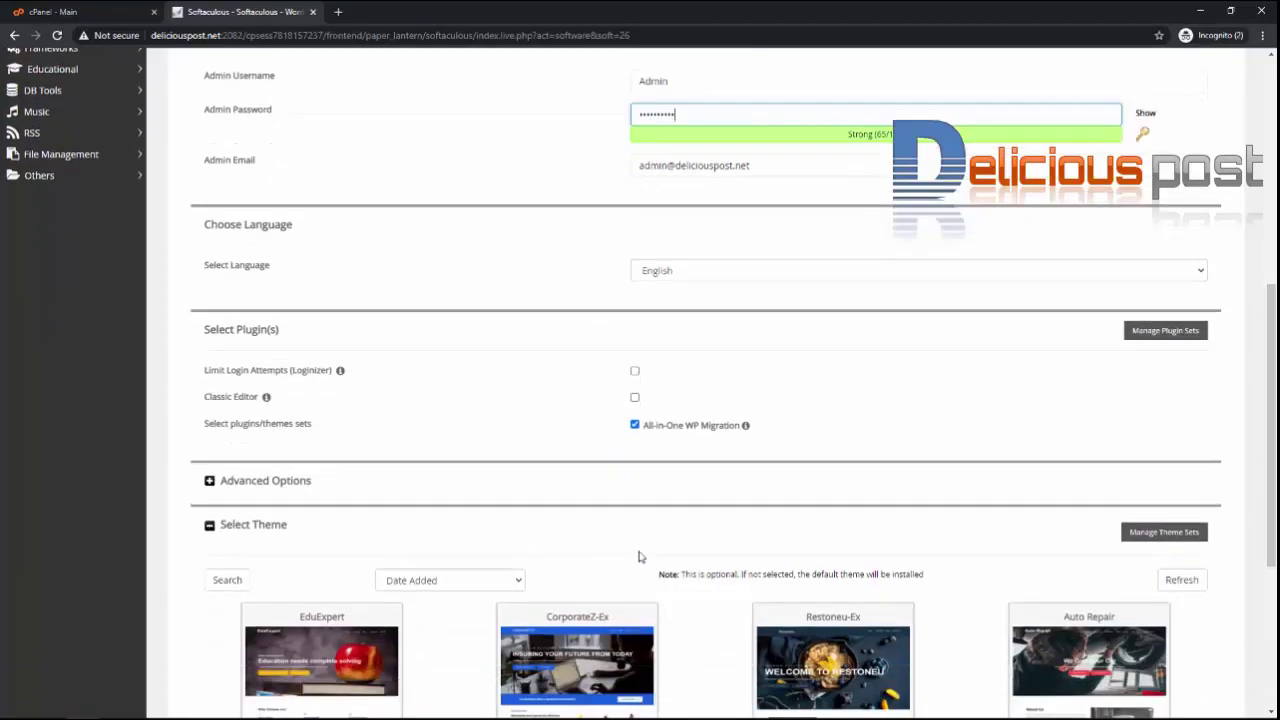
scroll(640, 557, down, 1)
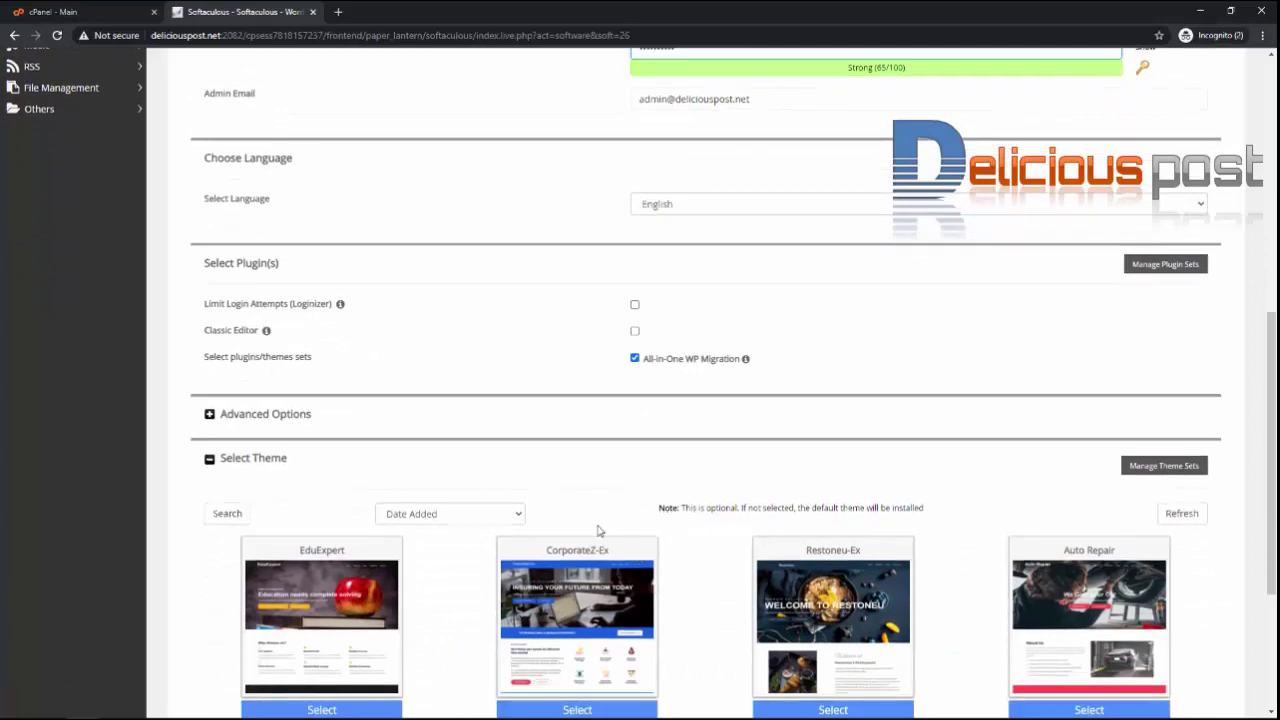
click(251, 420)
Change the database name from wp488 to 'store', leaving the table prefix as wptl_.
click(679, 509)
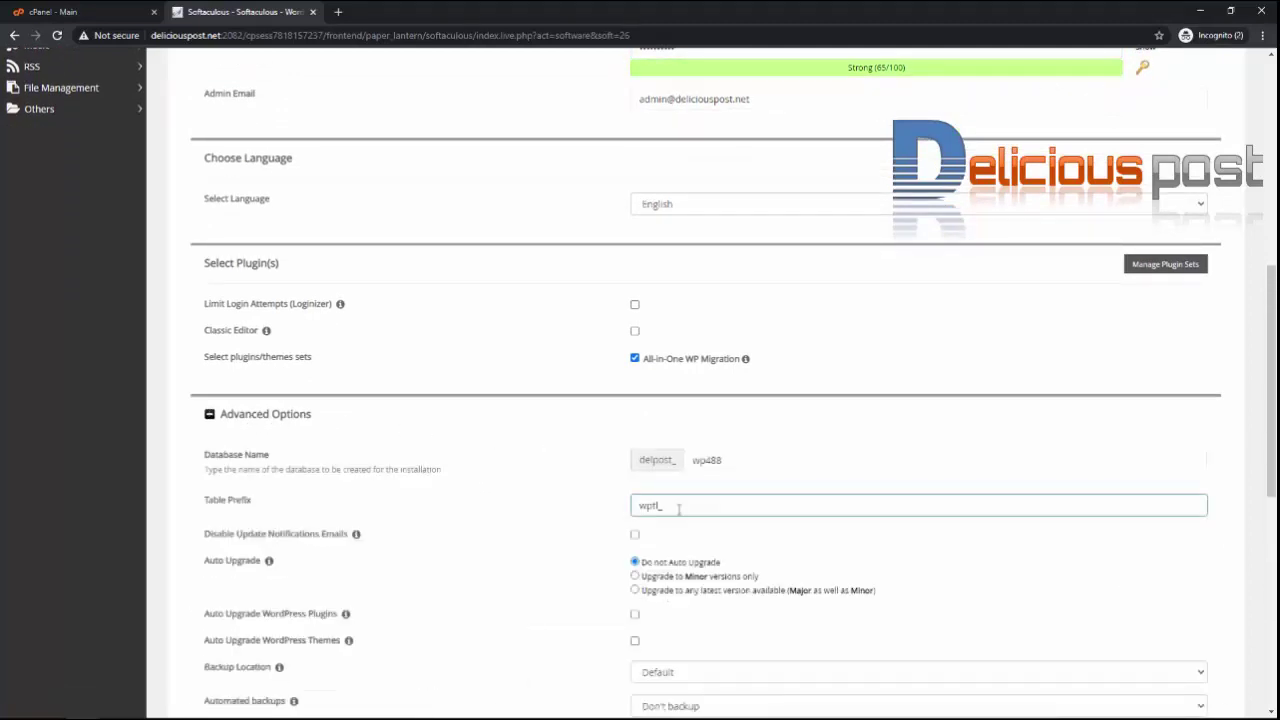
scroll(679, 509, down, 1)
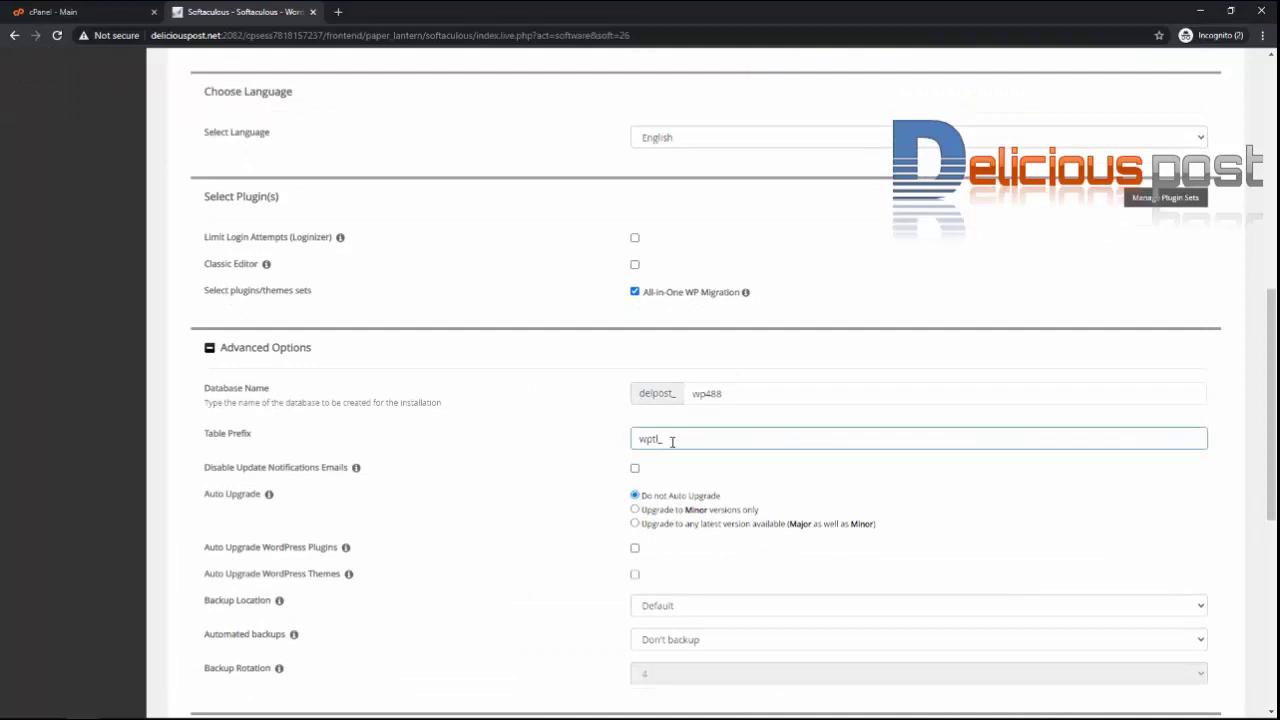
key(BackSpace)
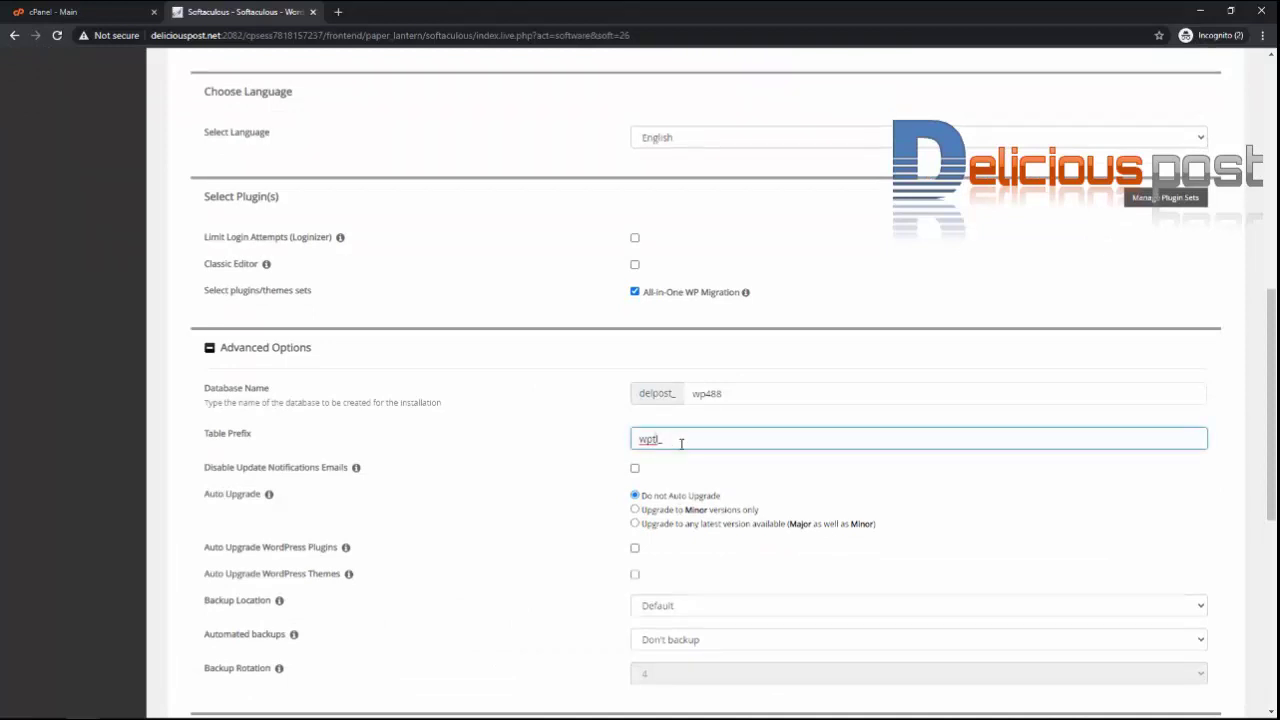
double_click(710, 394)
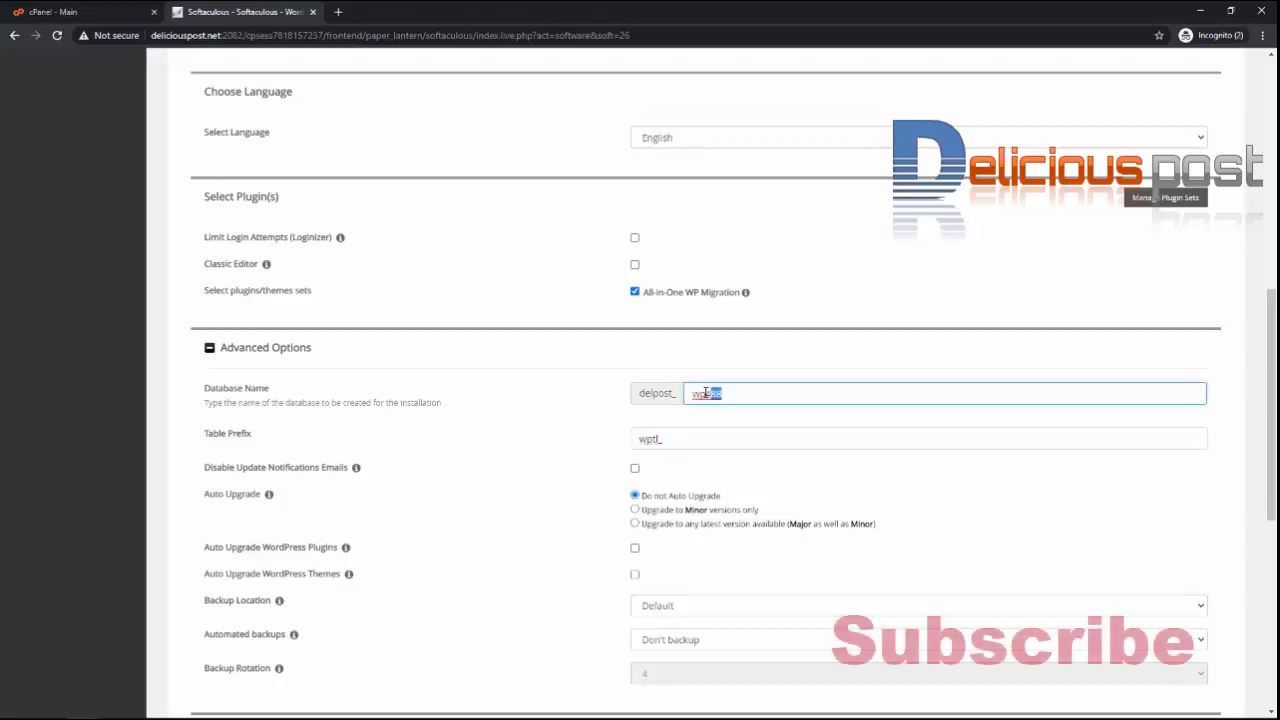
text(store)
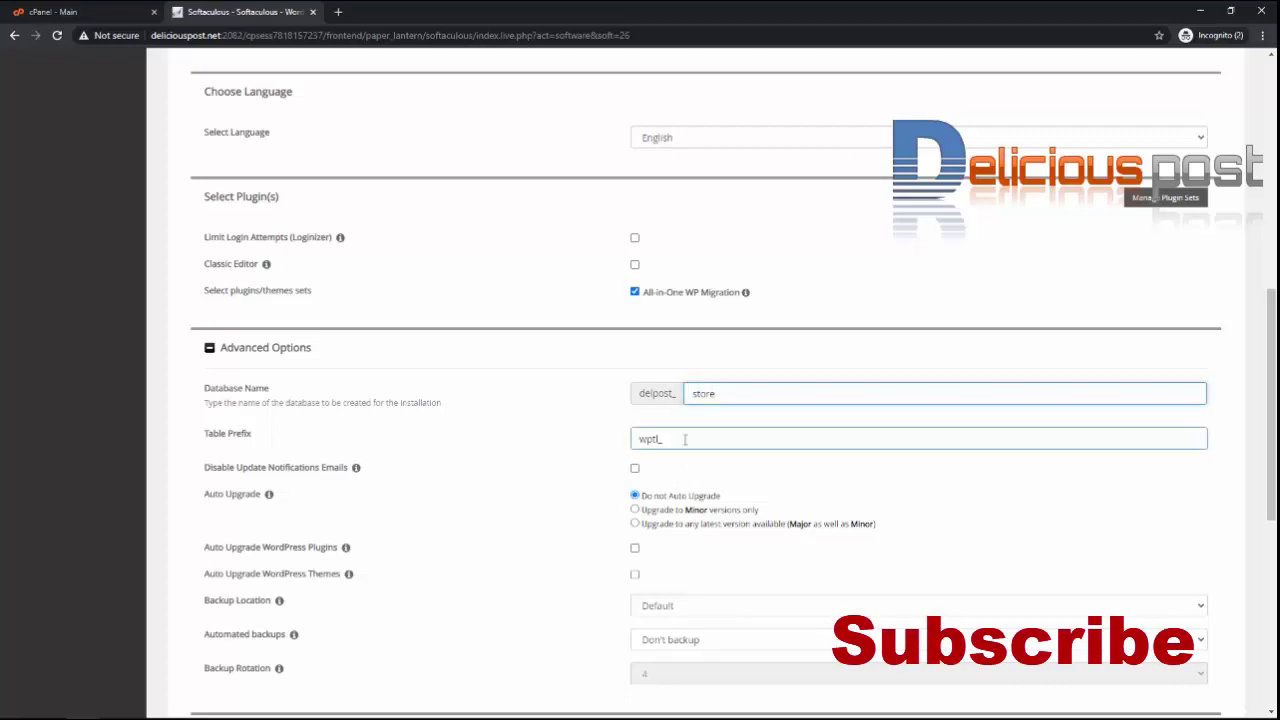
drag(685, 438, 614, 434)
click(548, 450)
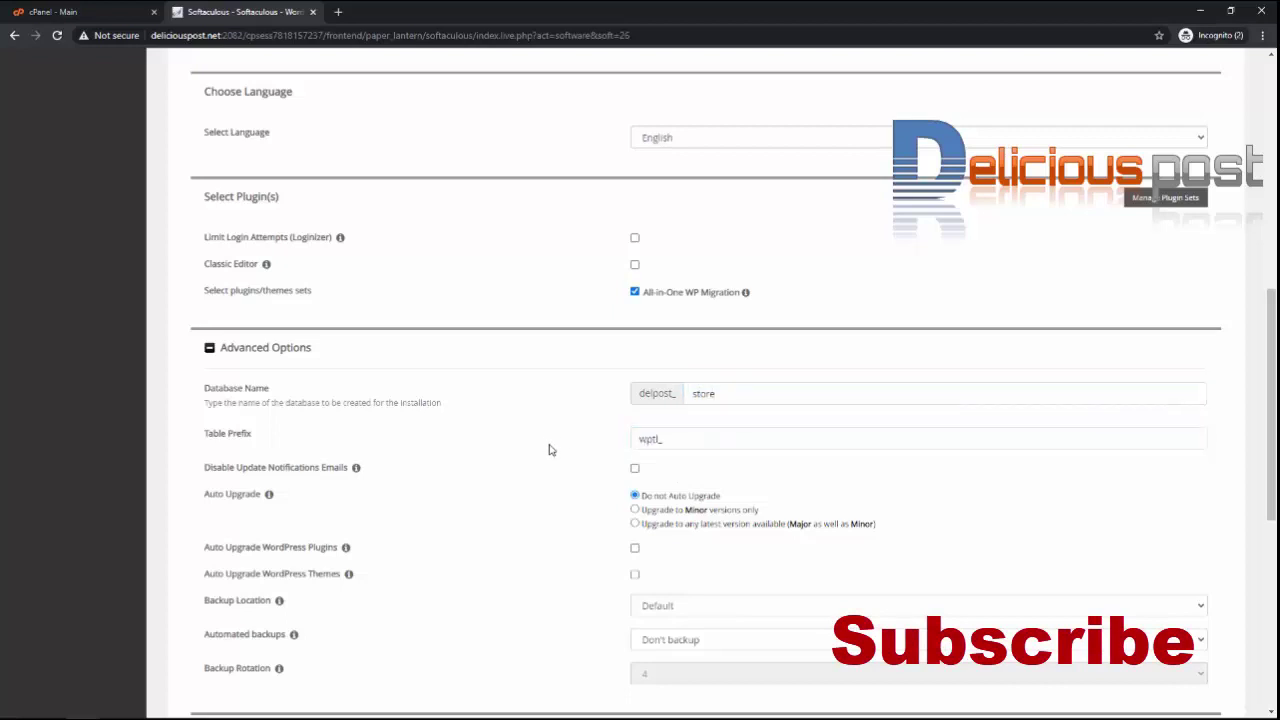
Schedule automated backups to run once a month.
scroll(630, 525, down, 2)
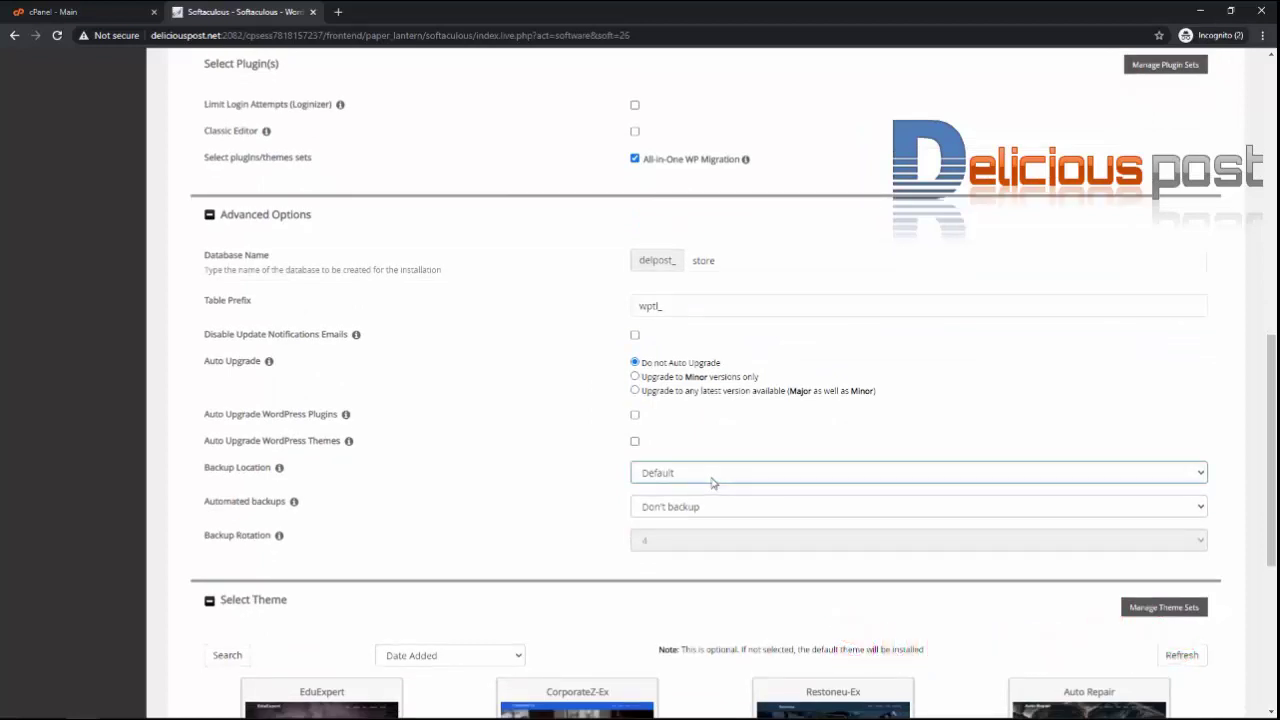
click(716, 509)
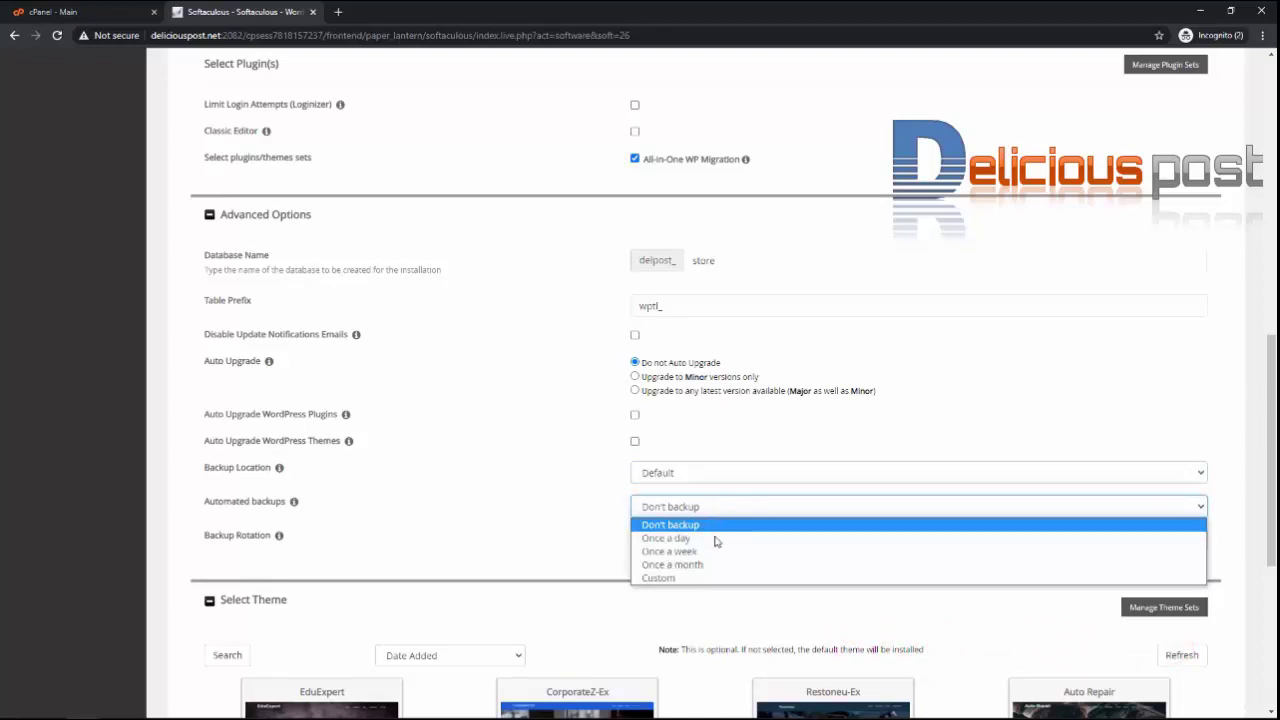
click(670, 565)
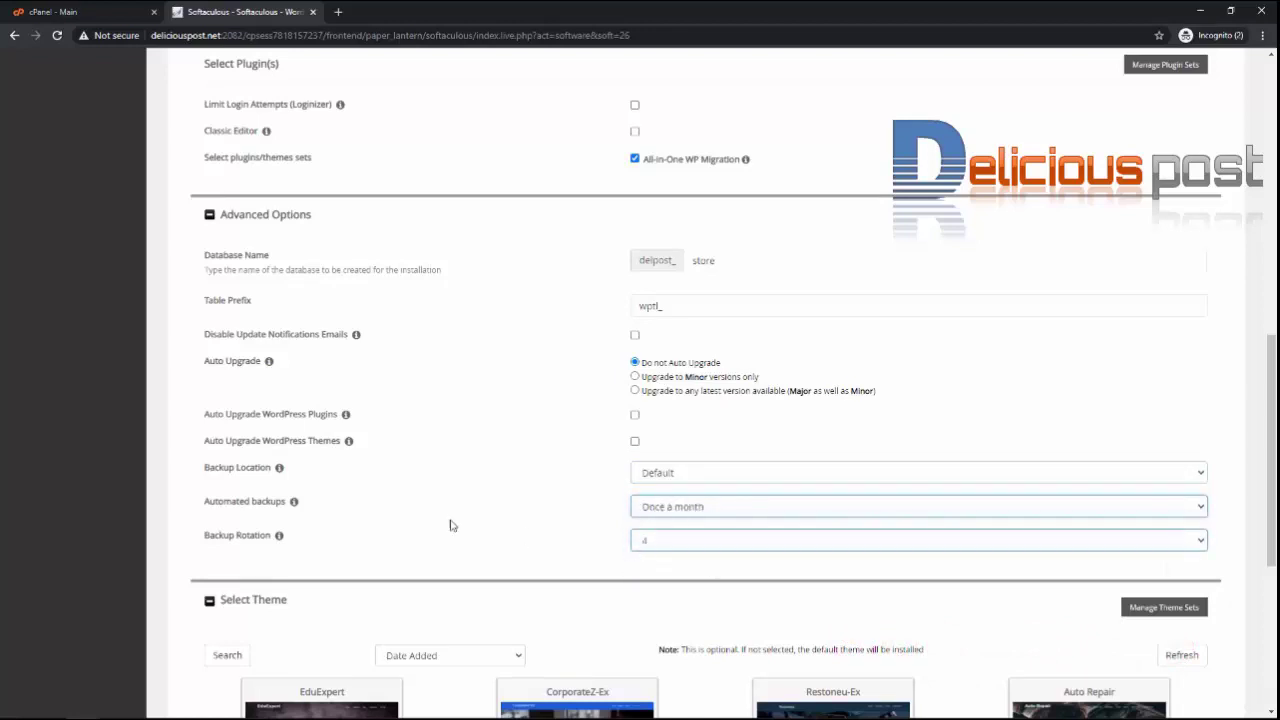
Set the backup rotation to keep 8 backups.
click(728, 543)
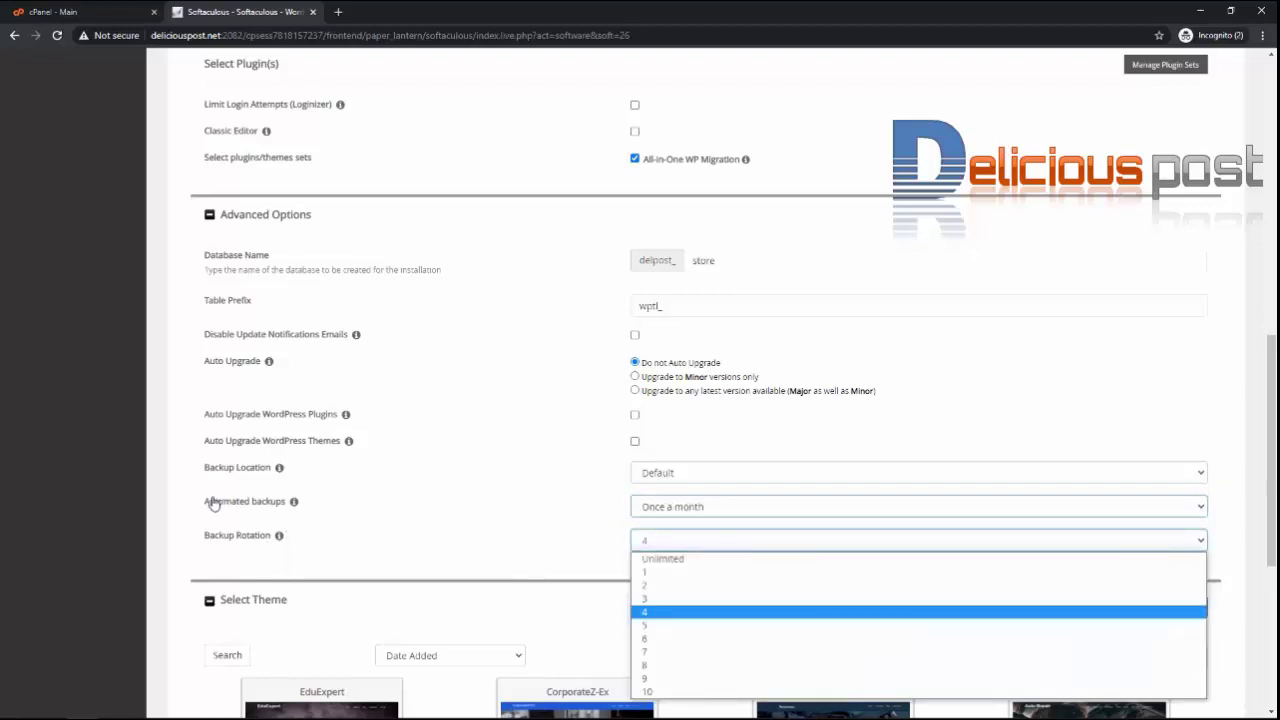
click(317, 531)
mouse_move(276, 538)
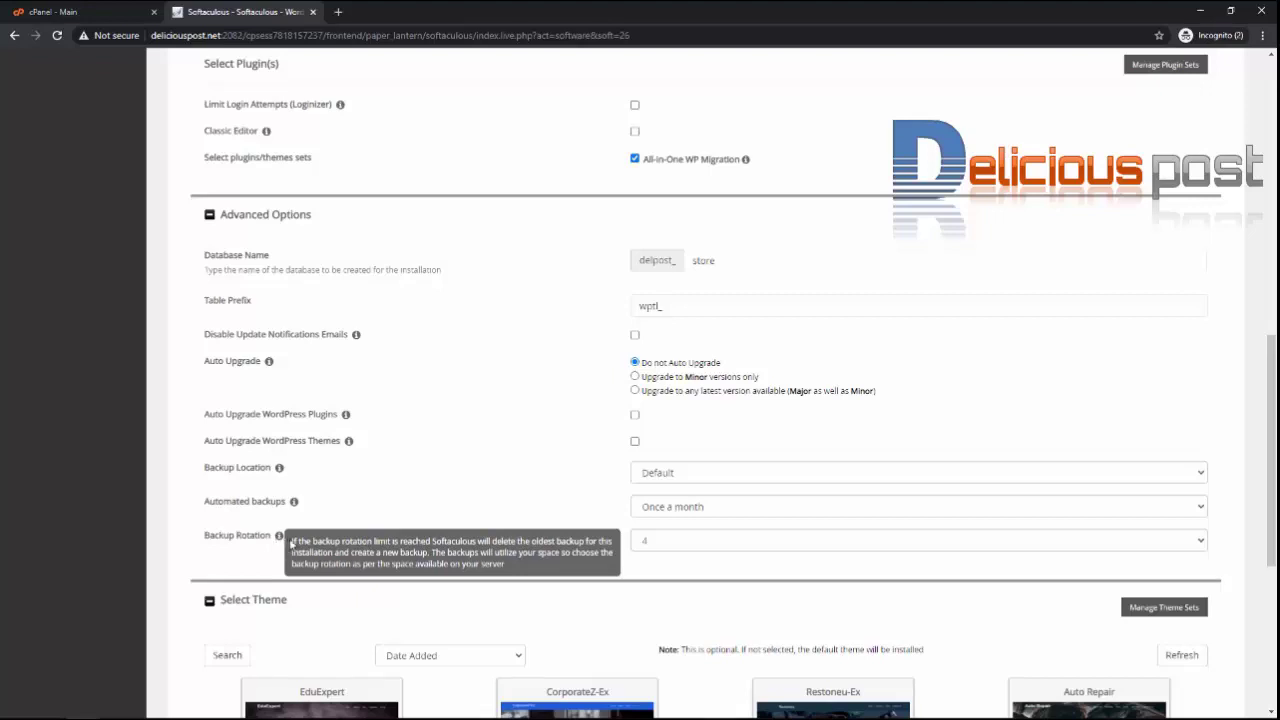
click(762, 542)
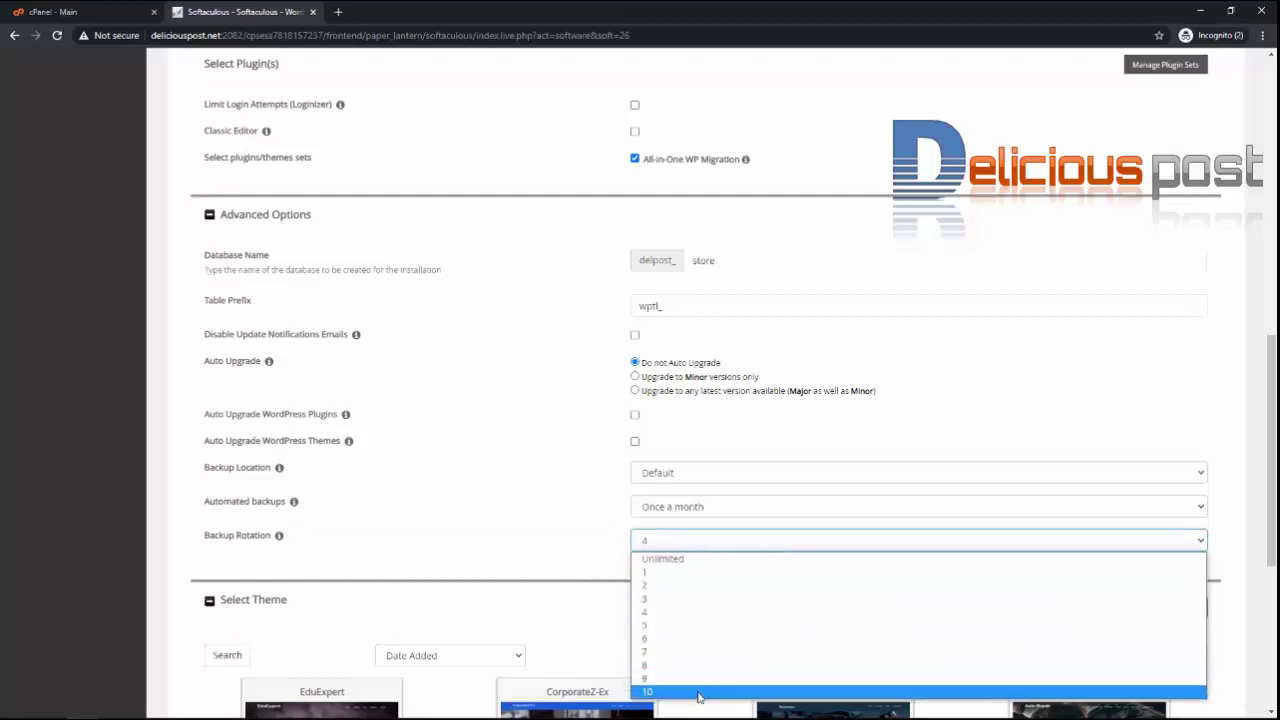
click(699, 692)
click(655, 542)
click(646, 665)
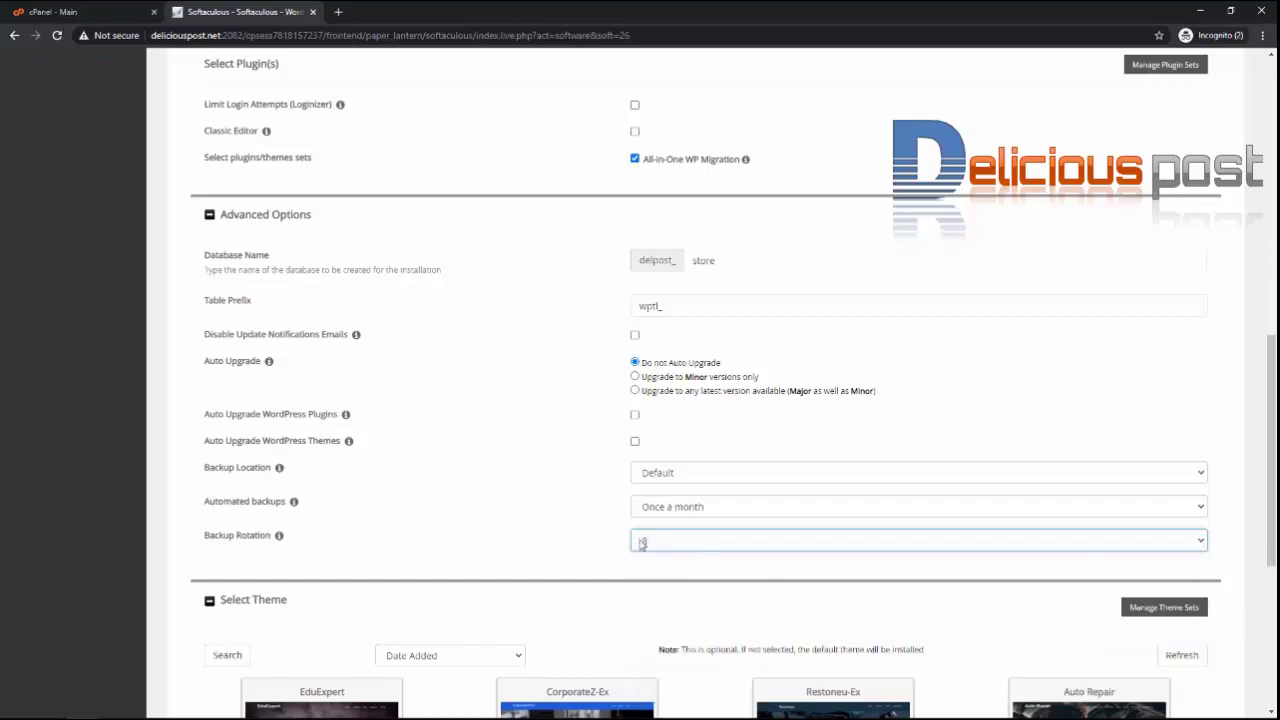
Browse the theme list sorted by Date Added without picking one, then submit the WordPress install.
scroll(540, 570, down, 2)
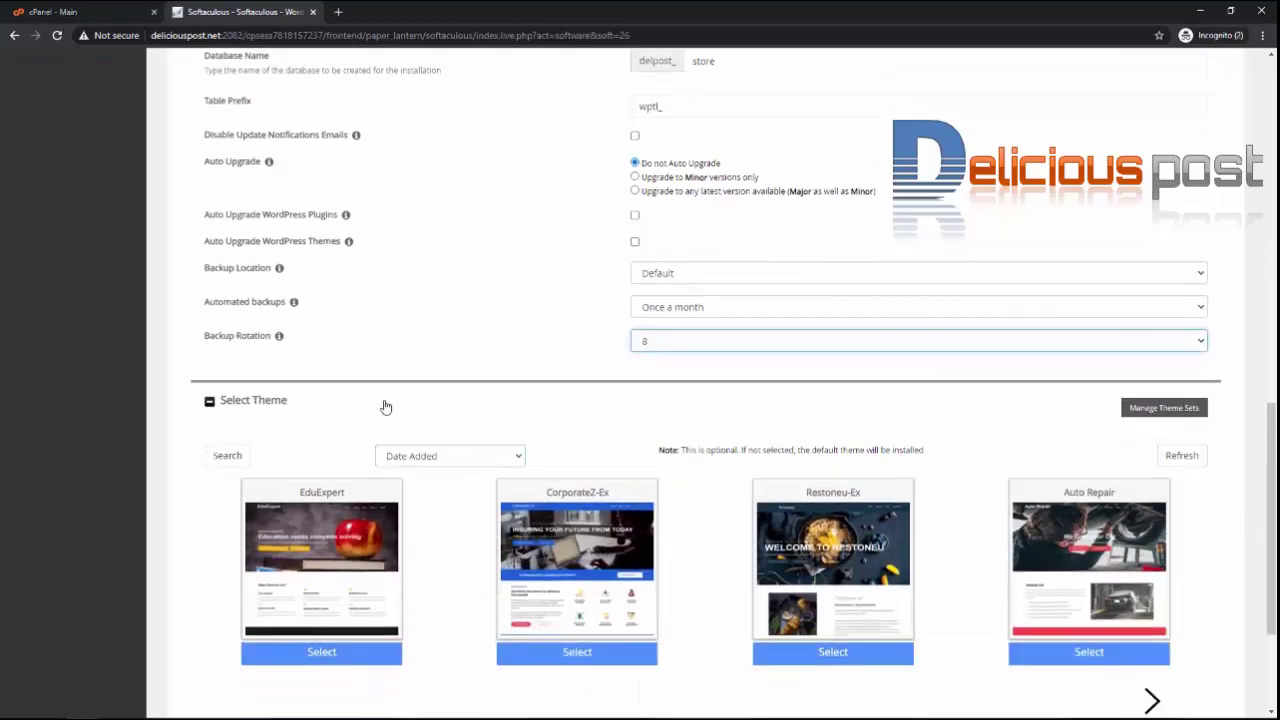
scroll(445, 420, down, 1)
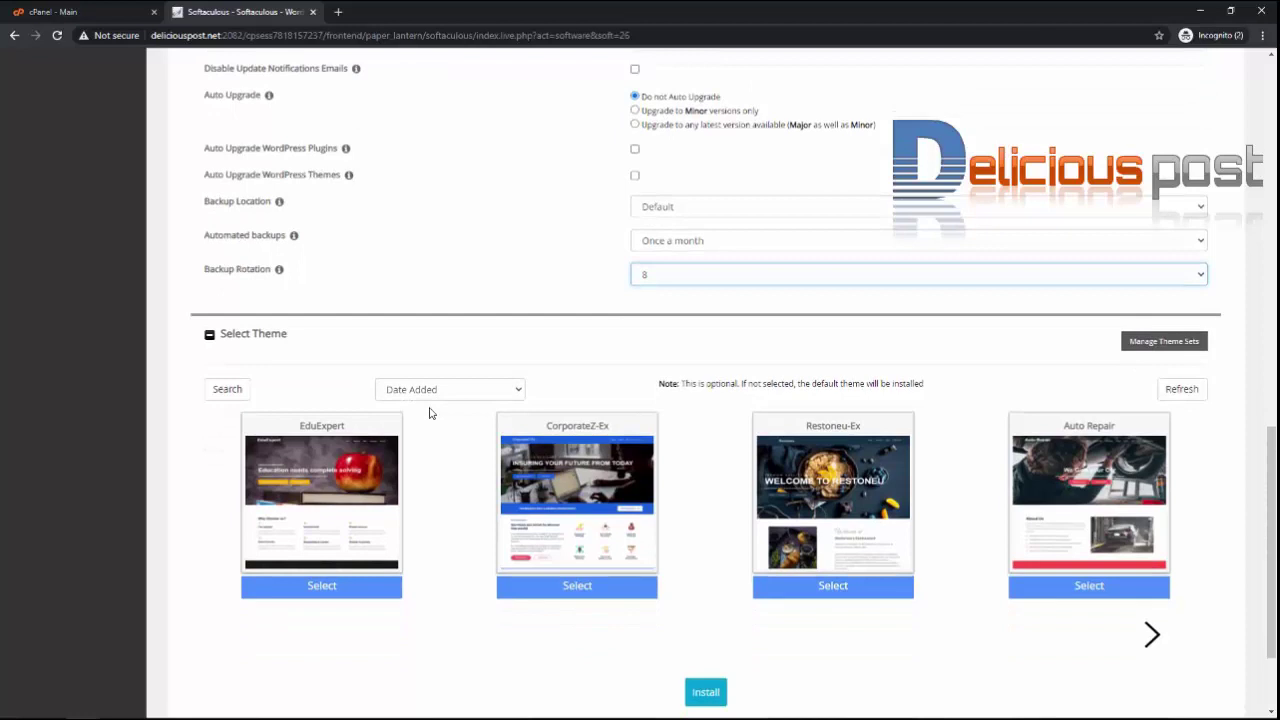
scroll(600, 450, down, 1)
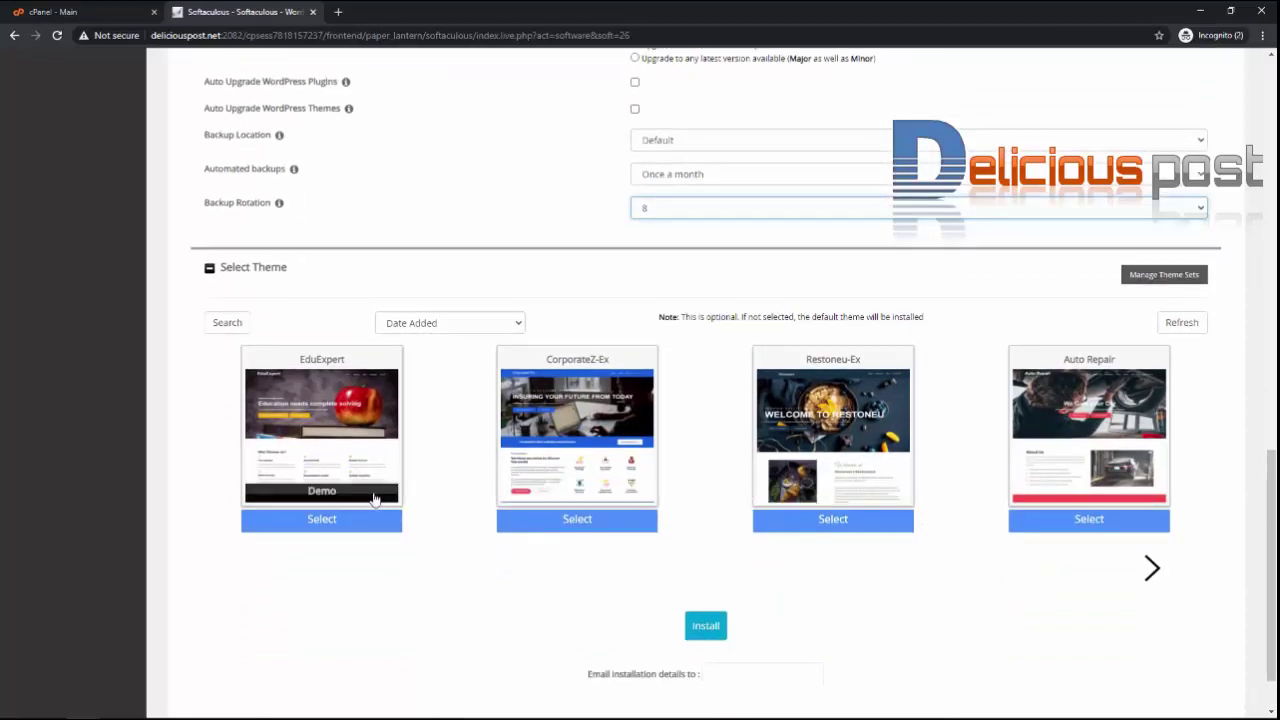
click(482, 322)
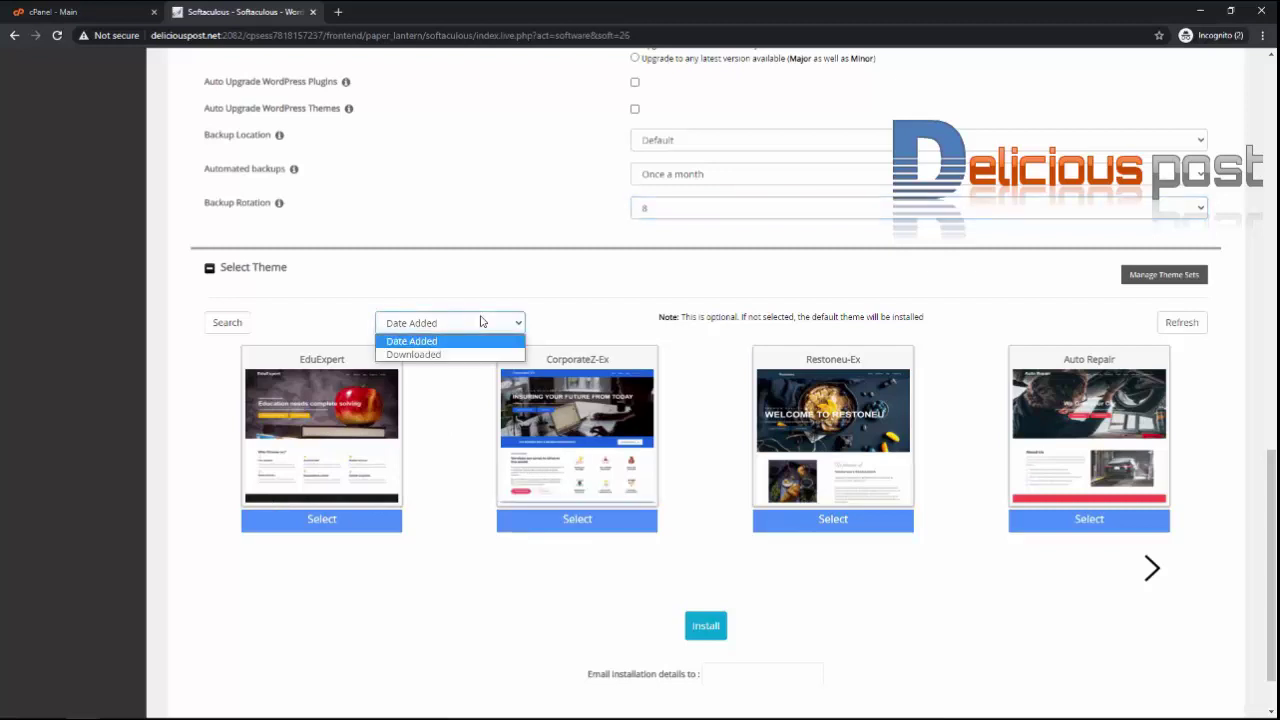
click(480, 321)
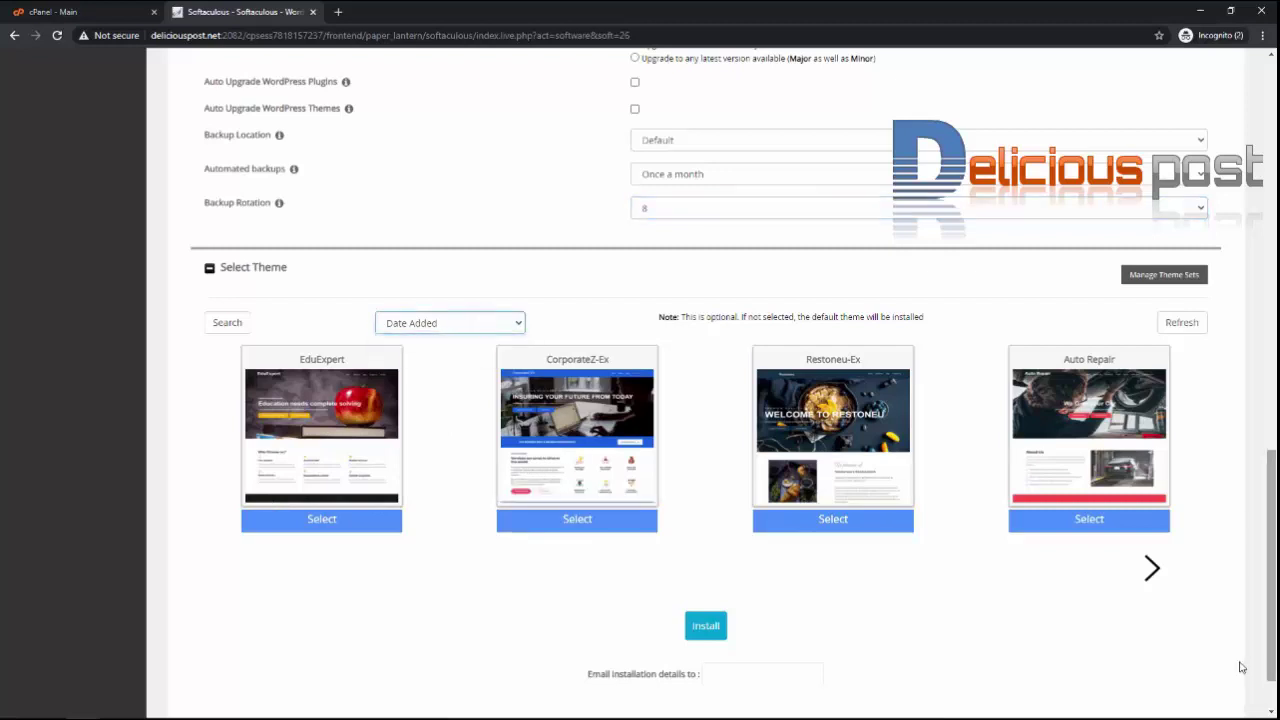
click(1152, 570)
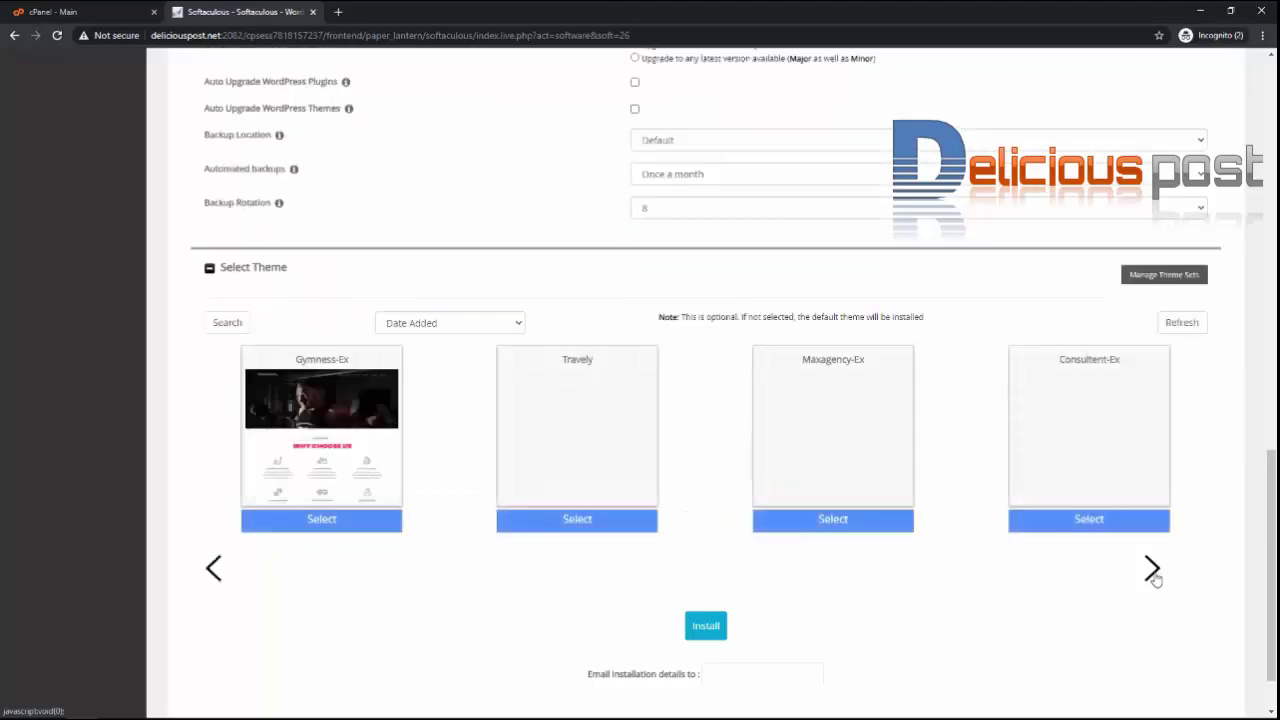
click(697, 628)
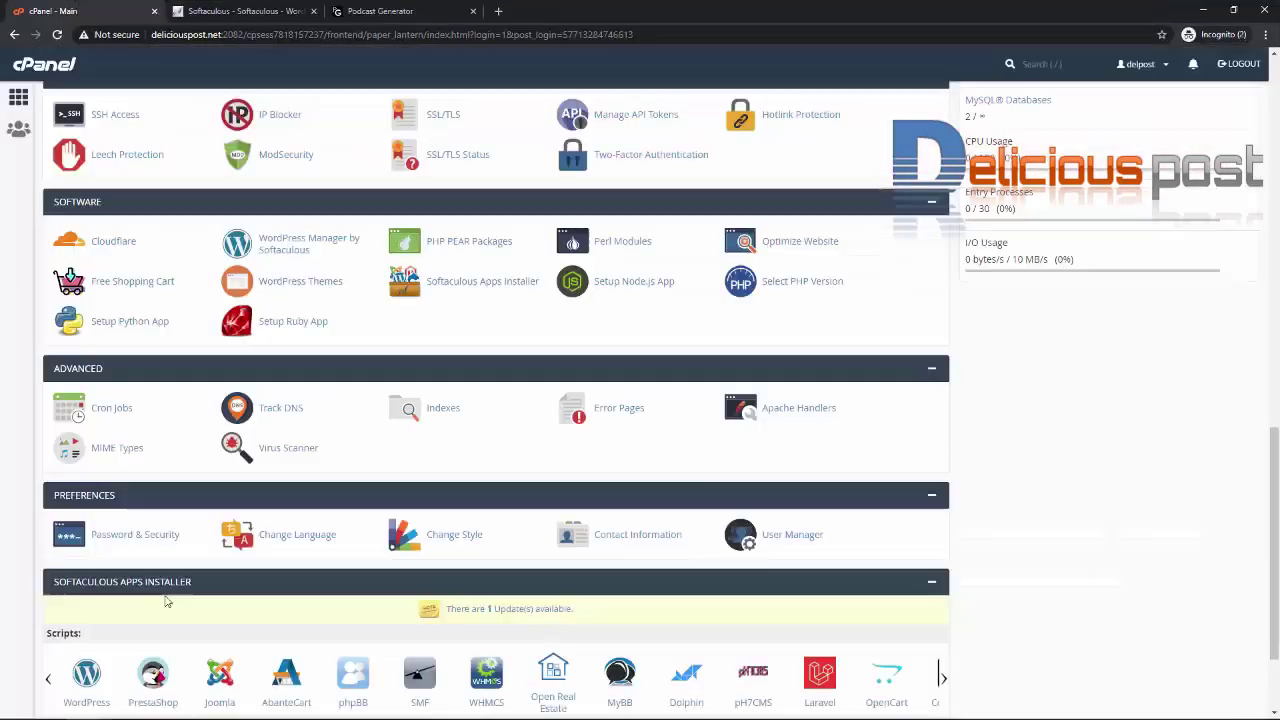
Remove the old AbanteCart installation and return to the WordPress installer.
scroll(130, 565, down, 2)
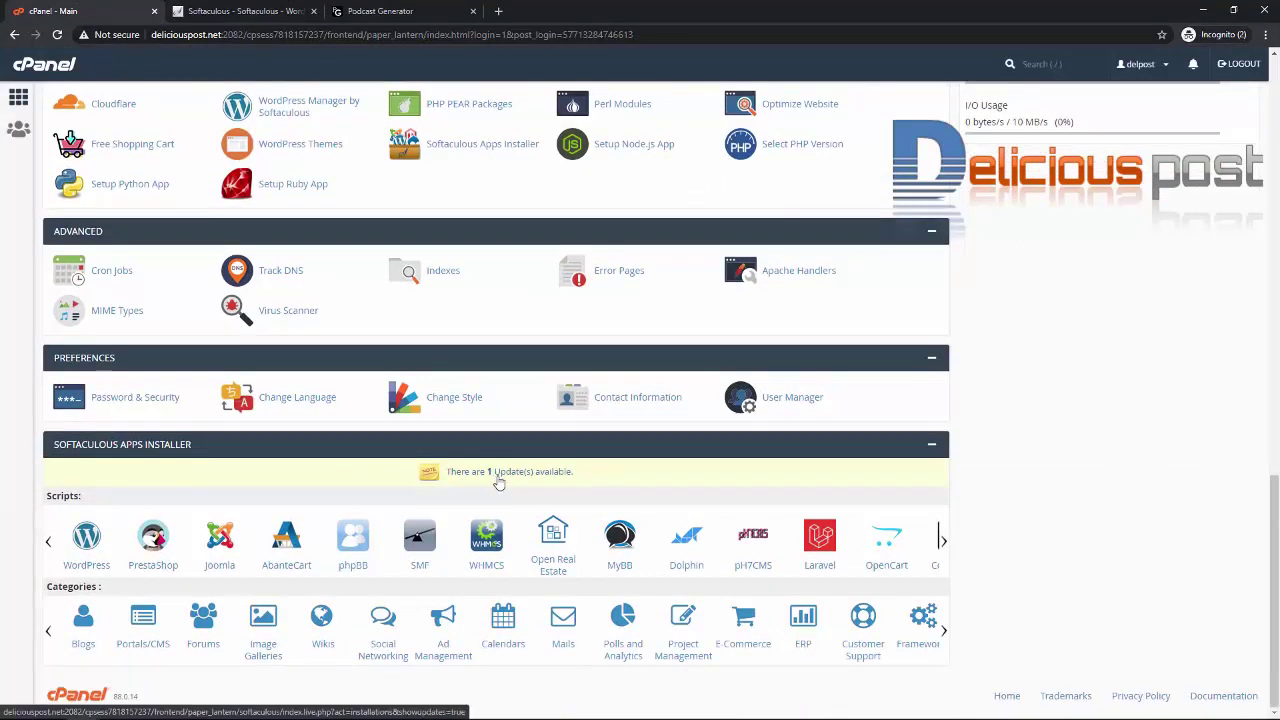
click(499, 482)
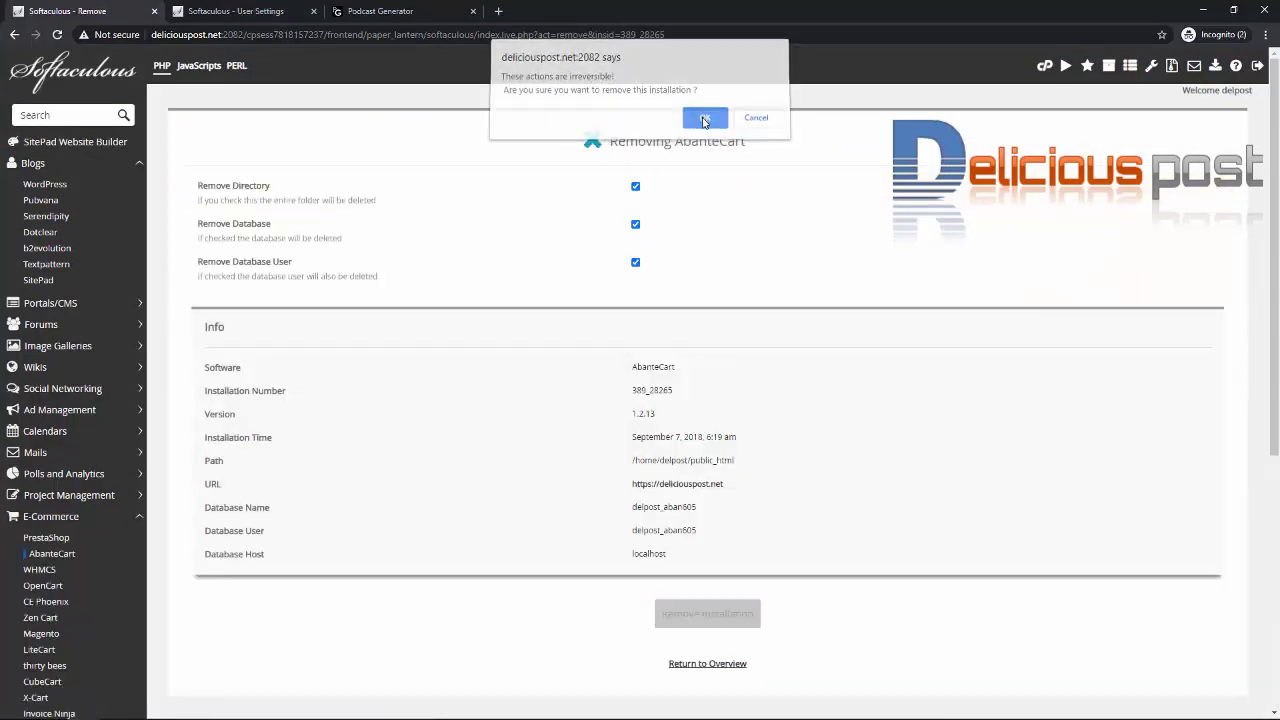
click(704, 118)
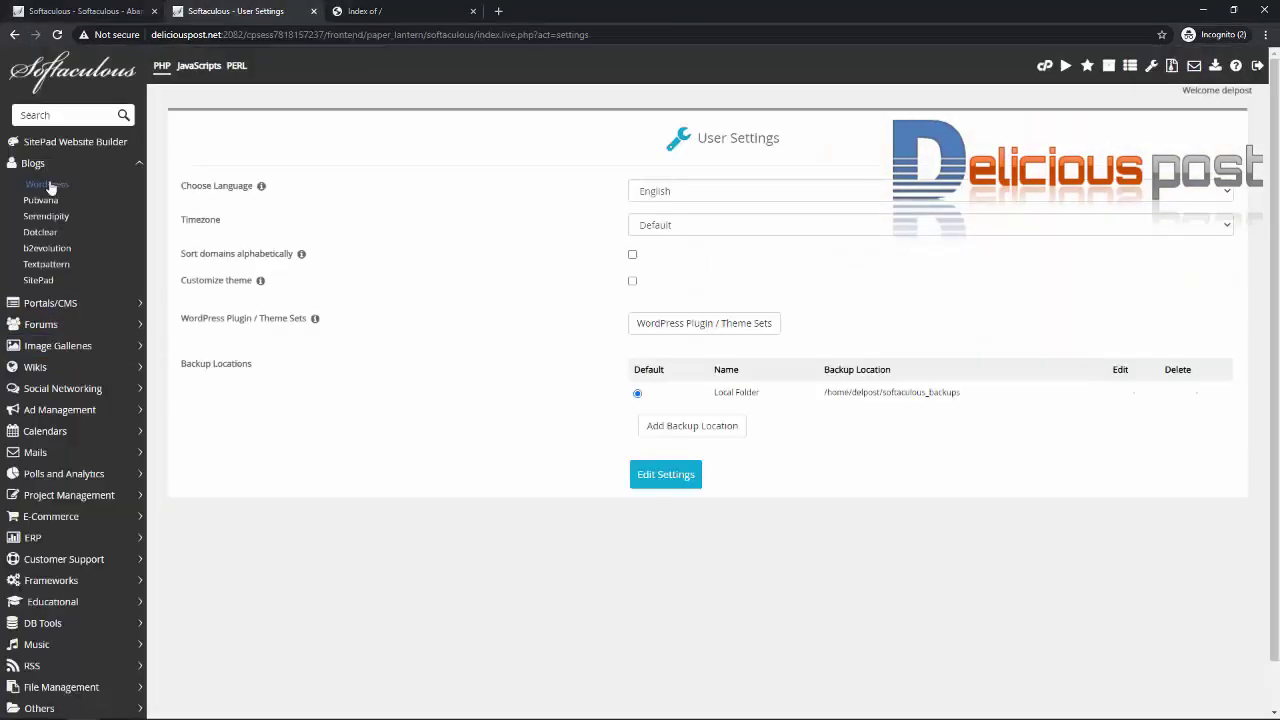
click(45, 184)
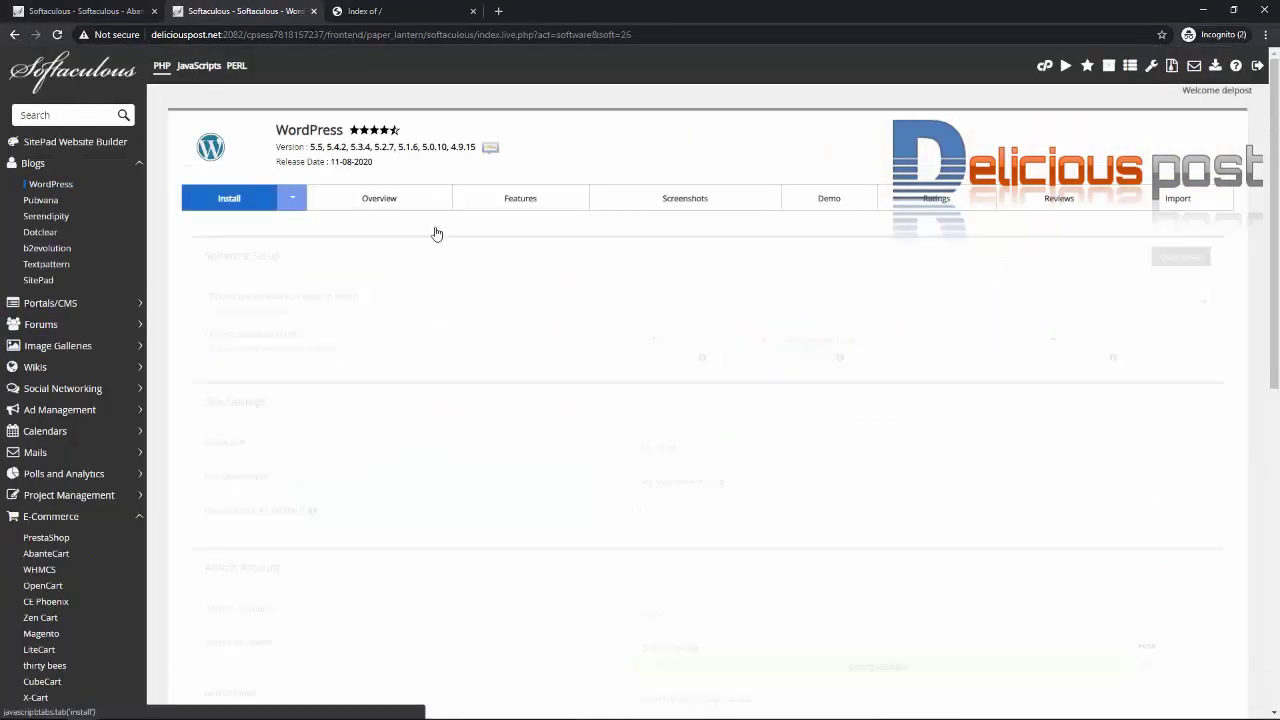
Enter a new strong admin password and set the admin username to 'Admin'.
scroll(723, 428, down, 2)
click(1150, 456)
drag(700, 448, 437, 440)
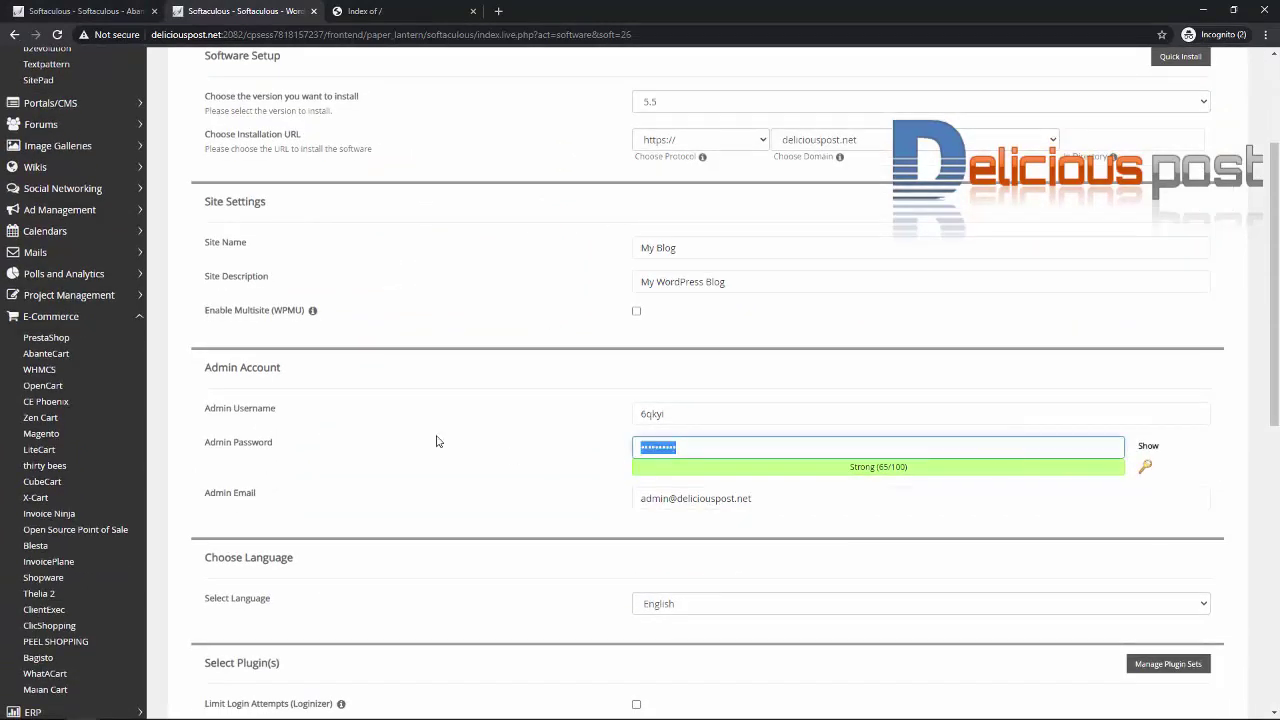
key(shift+Tab)
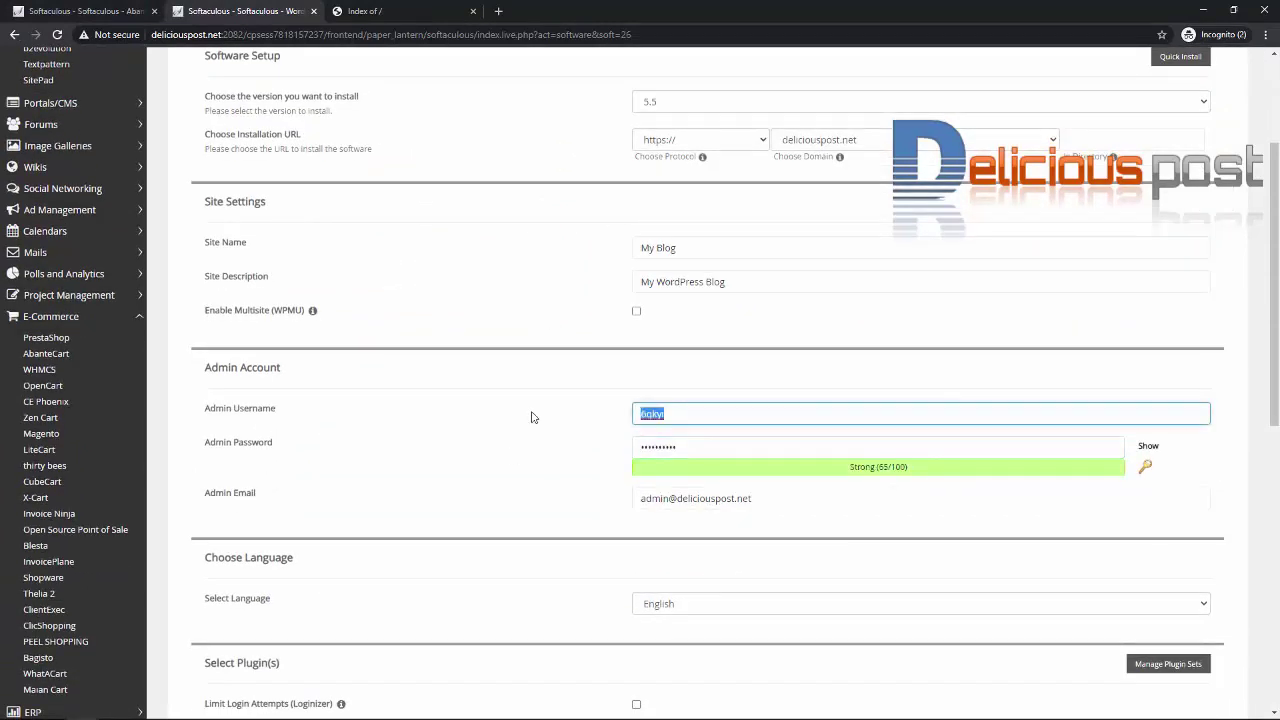
Replace the 'My Blog' site name with the new store name and run the install.
click(681, 247)
drag(681, 247, 543, 238)
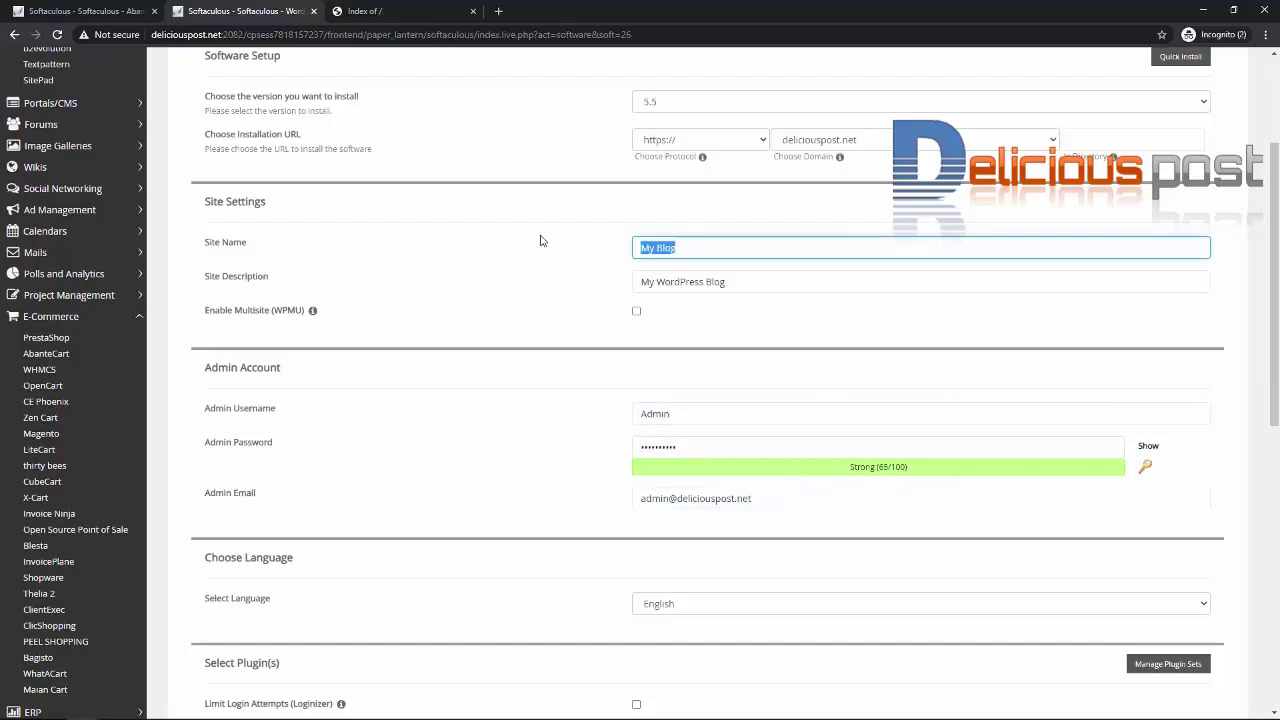
text(Best Online Store in Pakistan)
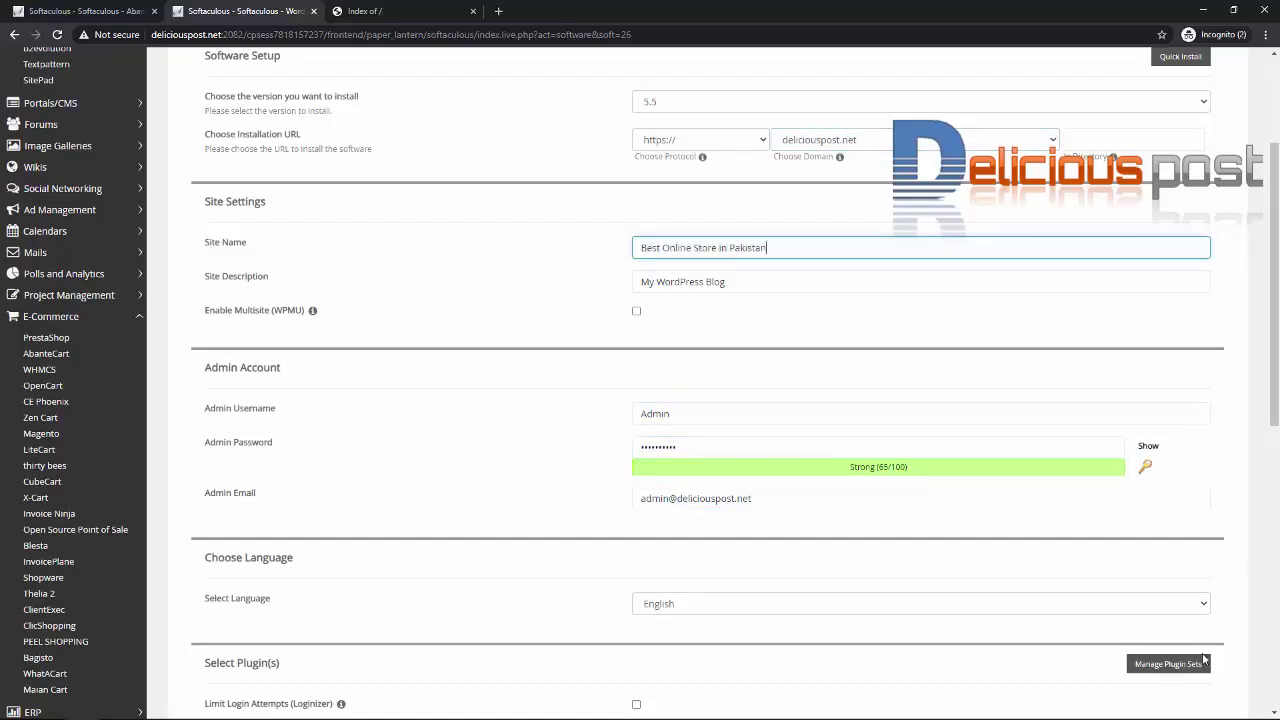
scroll(814, 451, down, 6)
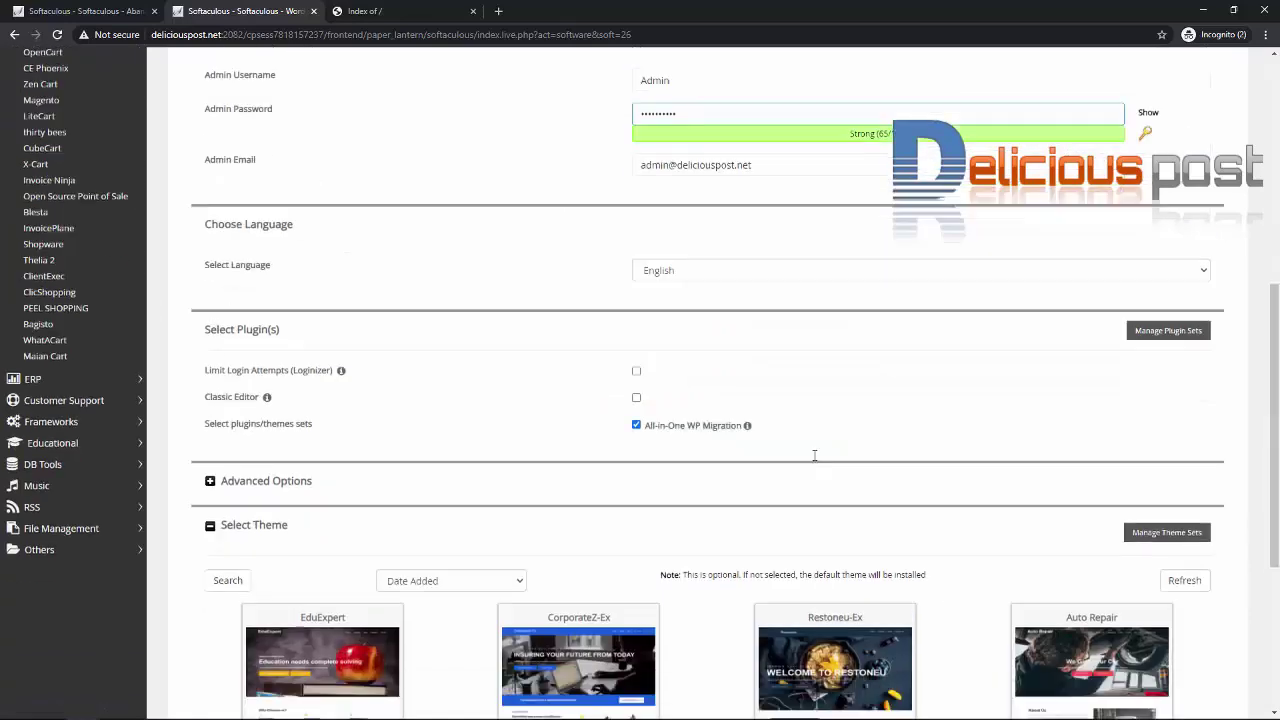
click(707, 553)
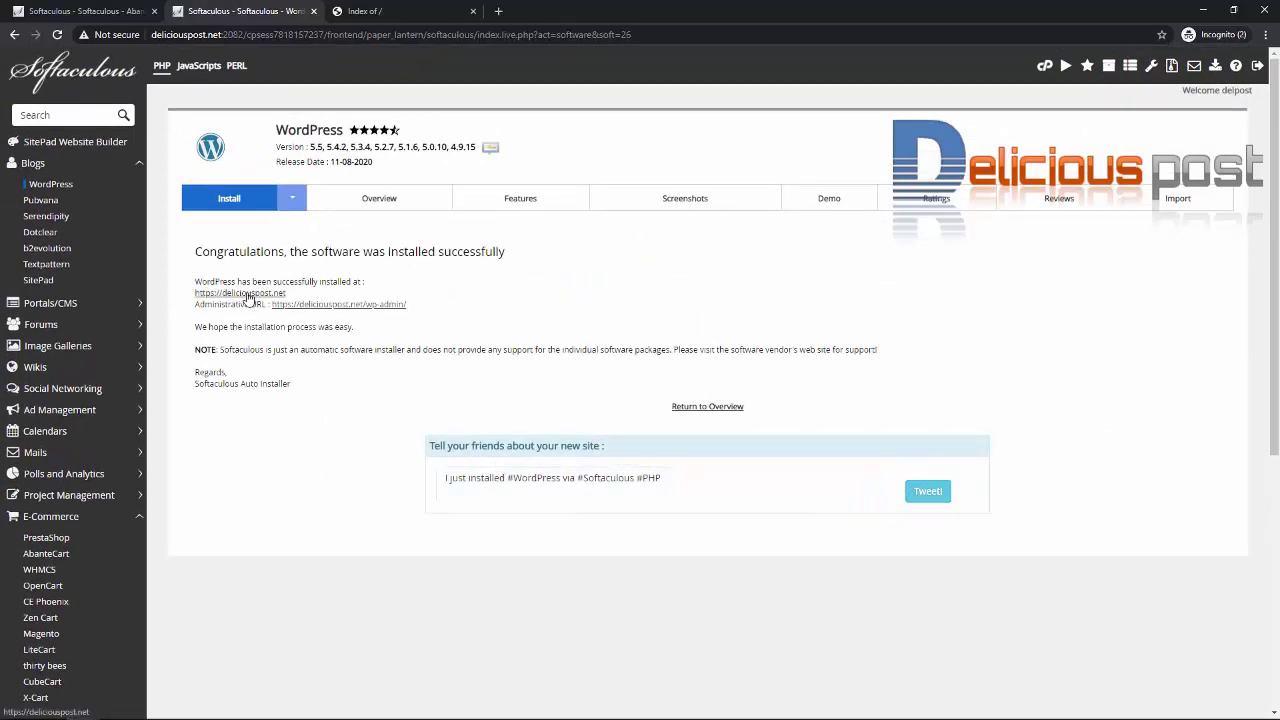
Open the Best Online Store in Pakistan site in a new tab and scroll through its home page.
right_click(361, 313)
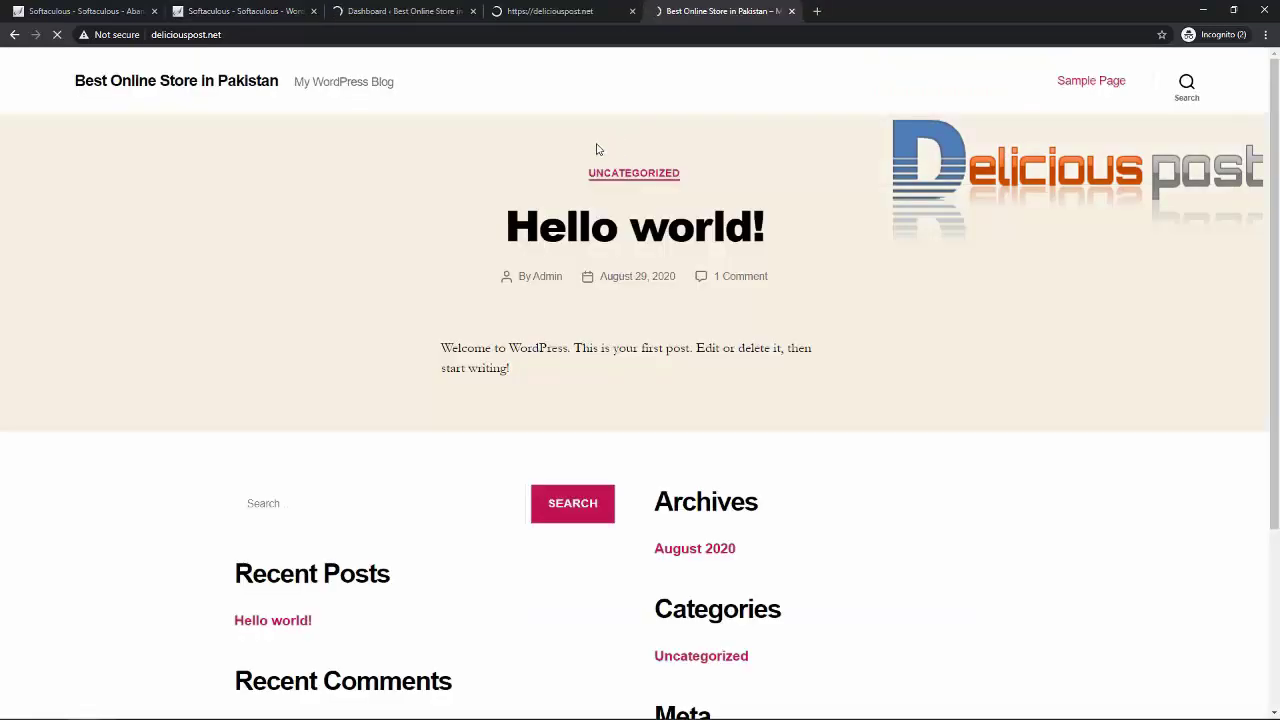
scroll(342, 191, down, 1)
scroll(342, 191, down, 3)
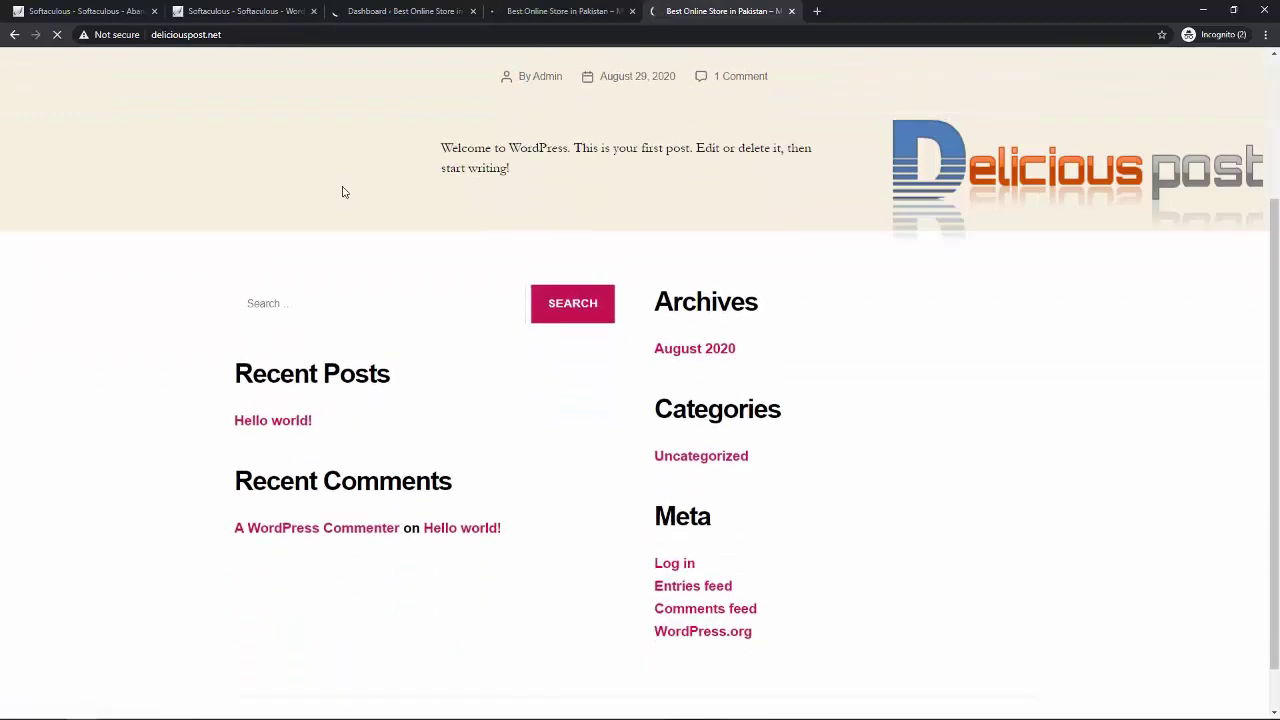
scroll(825, 367, up, 4)
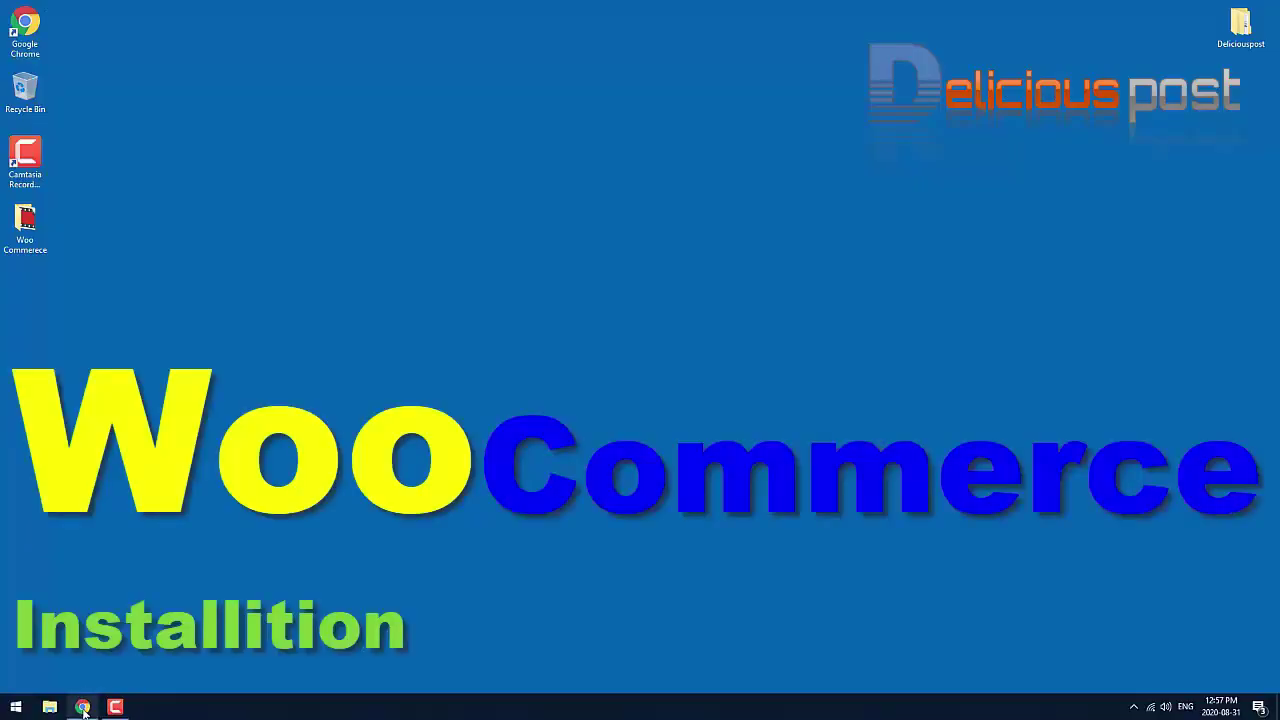
On the login tab, trim the redirect from the address and load the site's home page.
click(83, 708)
click(88, 9)
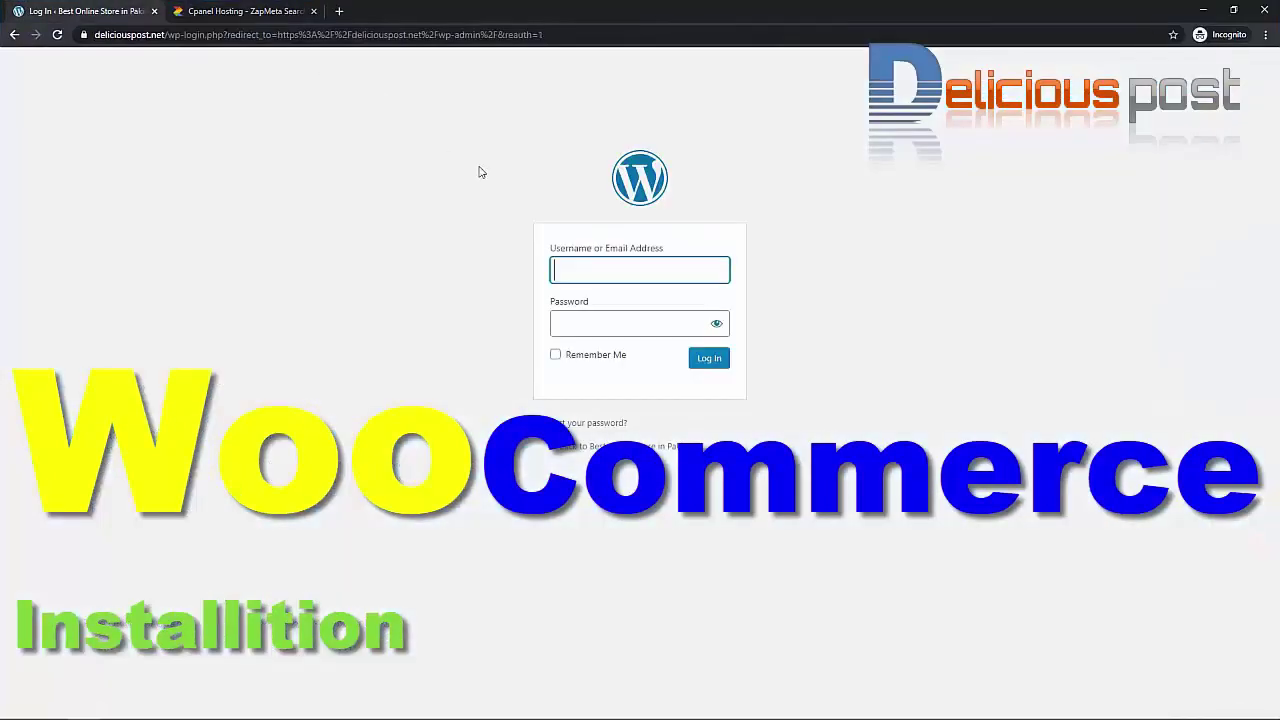
click(254, 34)
click(254, 34)
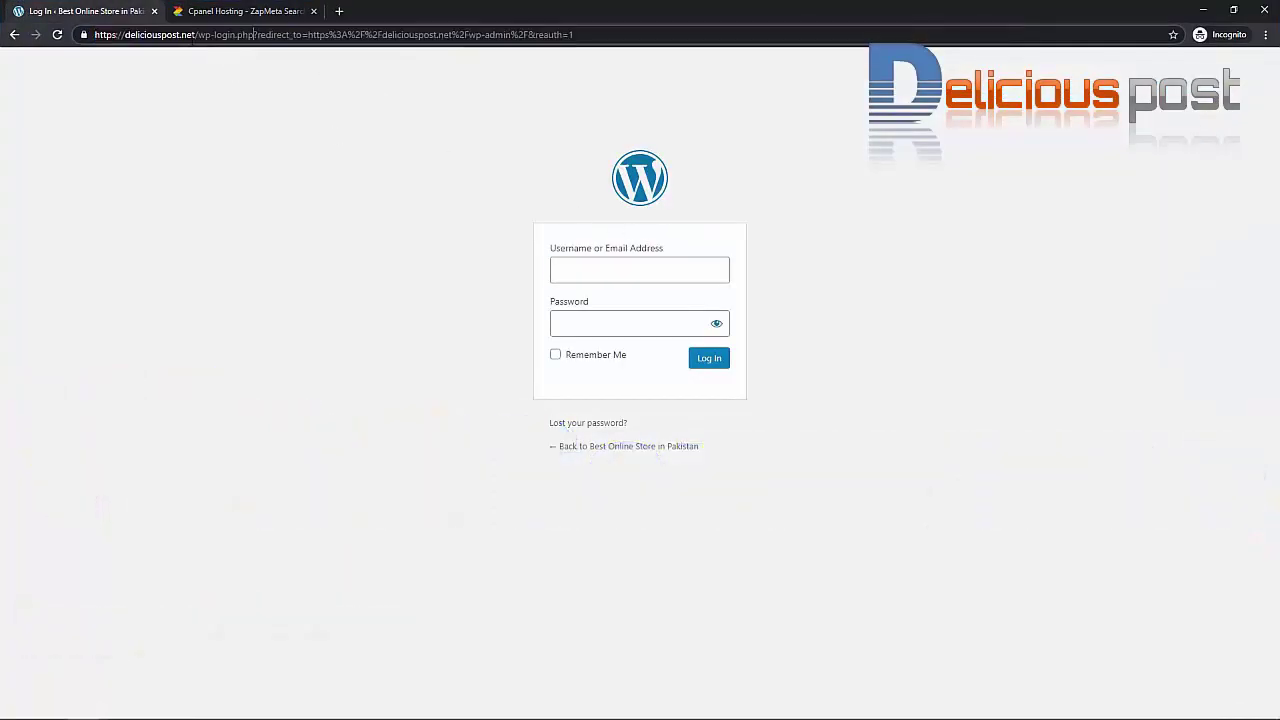
drag(254, 34, 1137, 117)
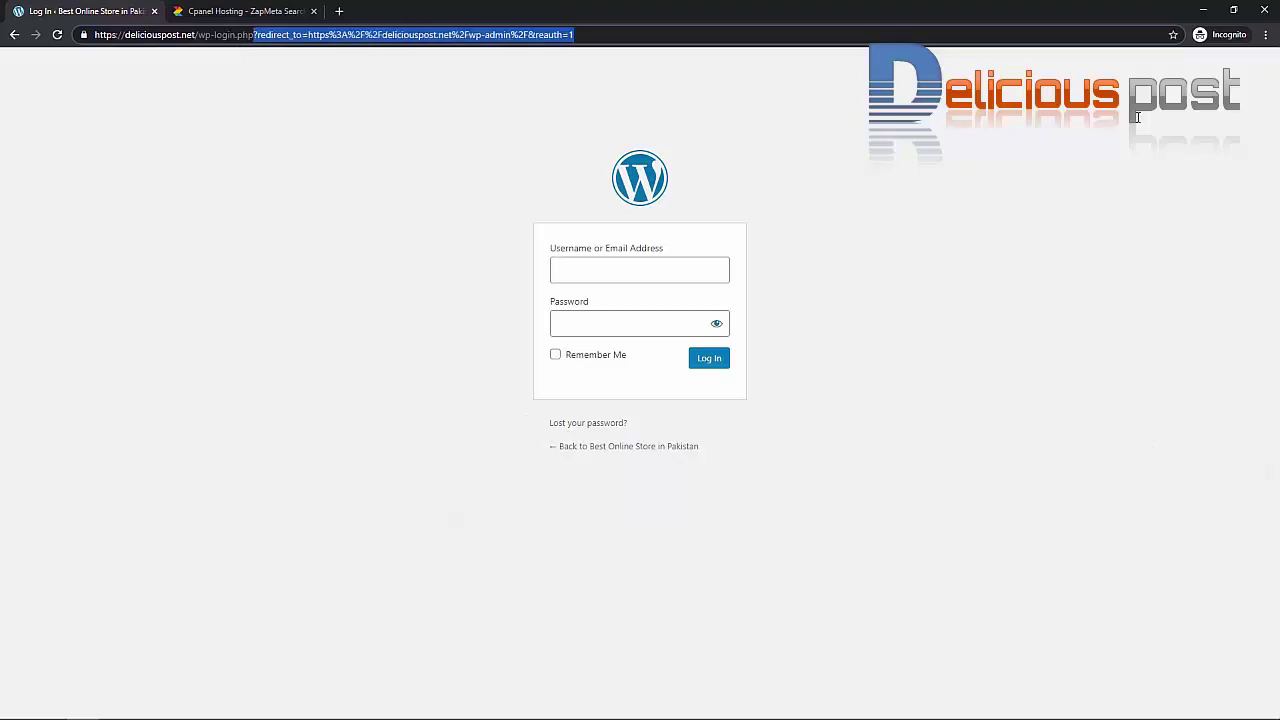
key(BackSpace)
key(BackSpace)
key(BackSpace)
key(BackSpace)
key(BackSpace)
key(BackSpace)
key(BackSpace)
key(BackSpace)
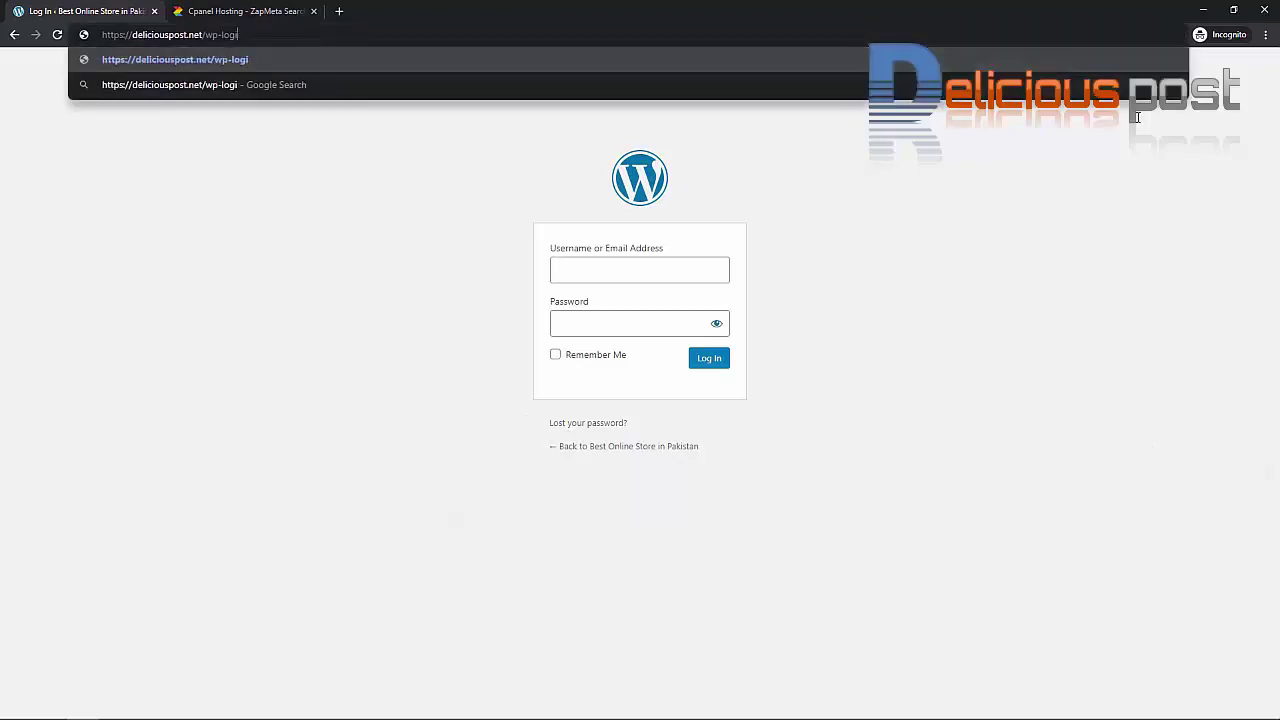
key(BackSpace)
key(BackSpace)
key(BackSpace)
key(BackSpace)
key(BackSpace)
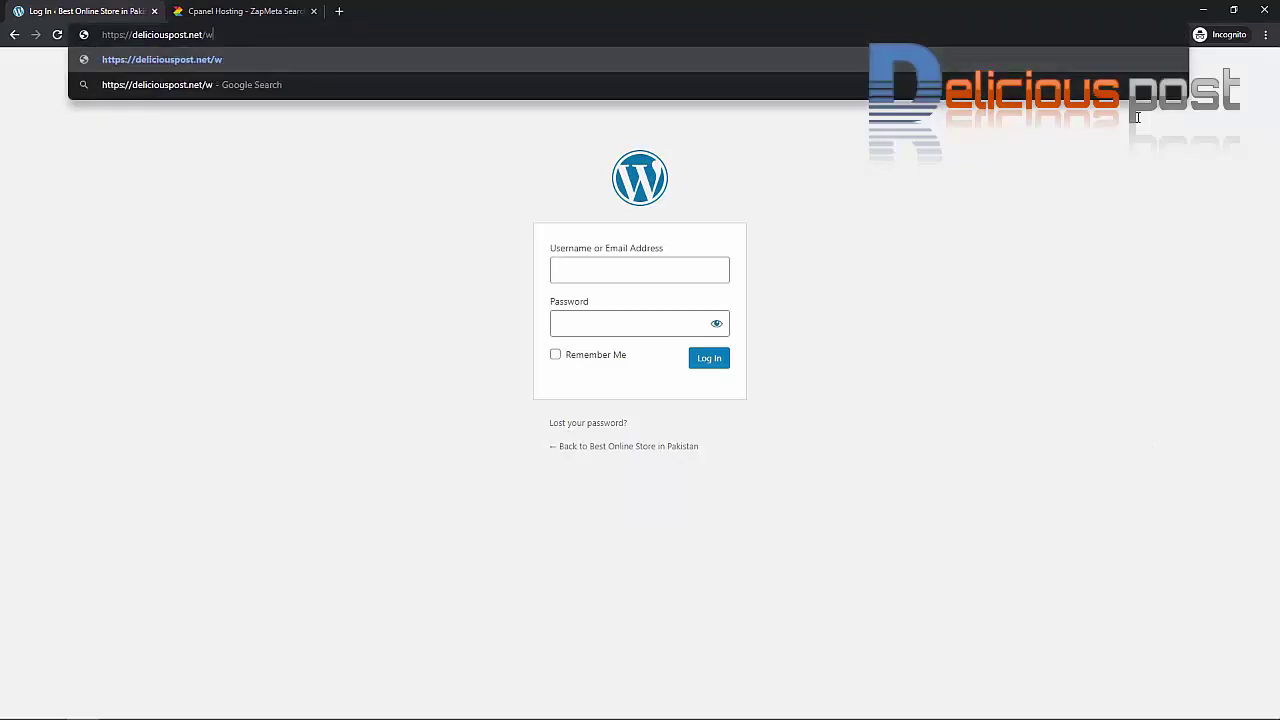
key(Return)
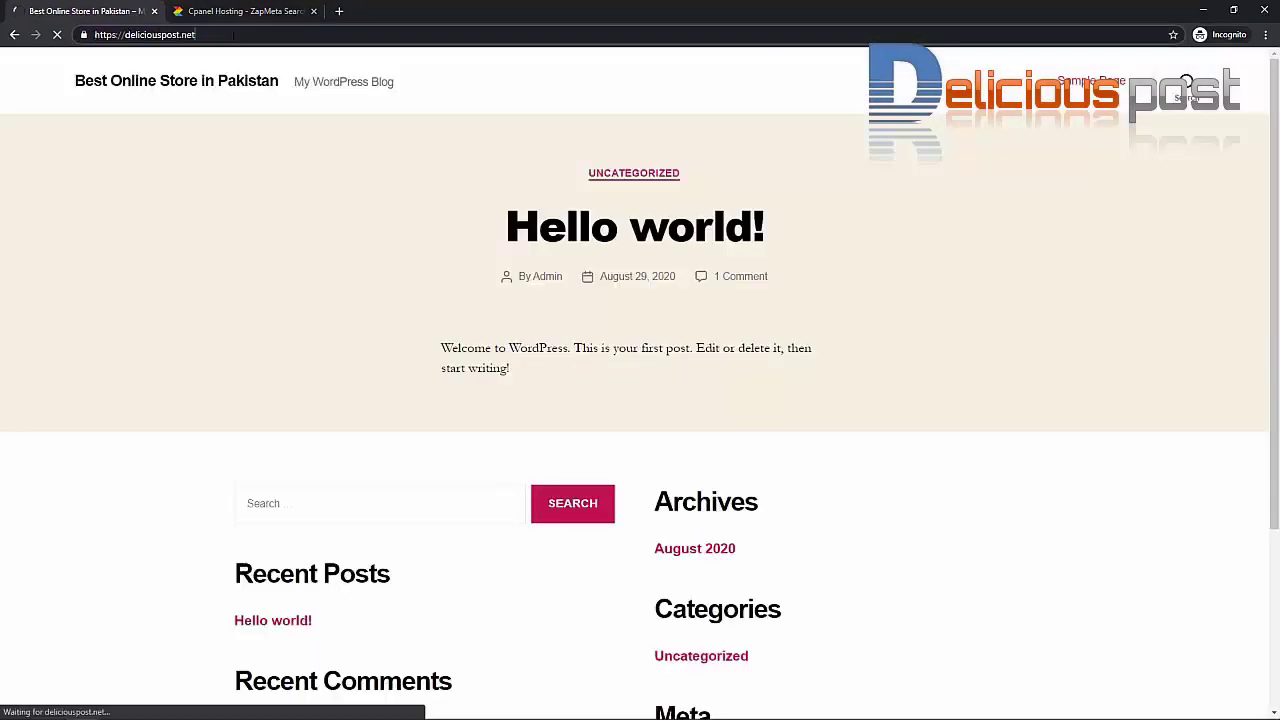
Go to deliciouspost.net/wp-admin and enter the username admin on the login form.
click(246, 38)
text(/wp-adm)
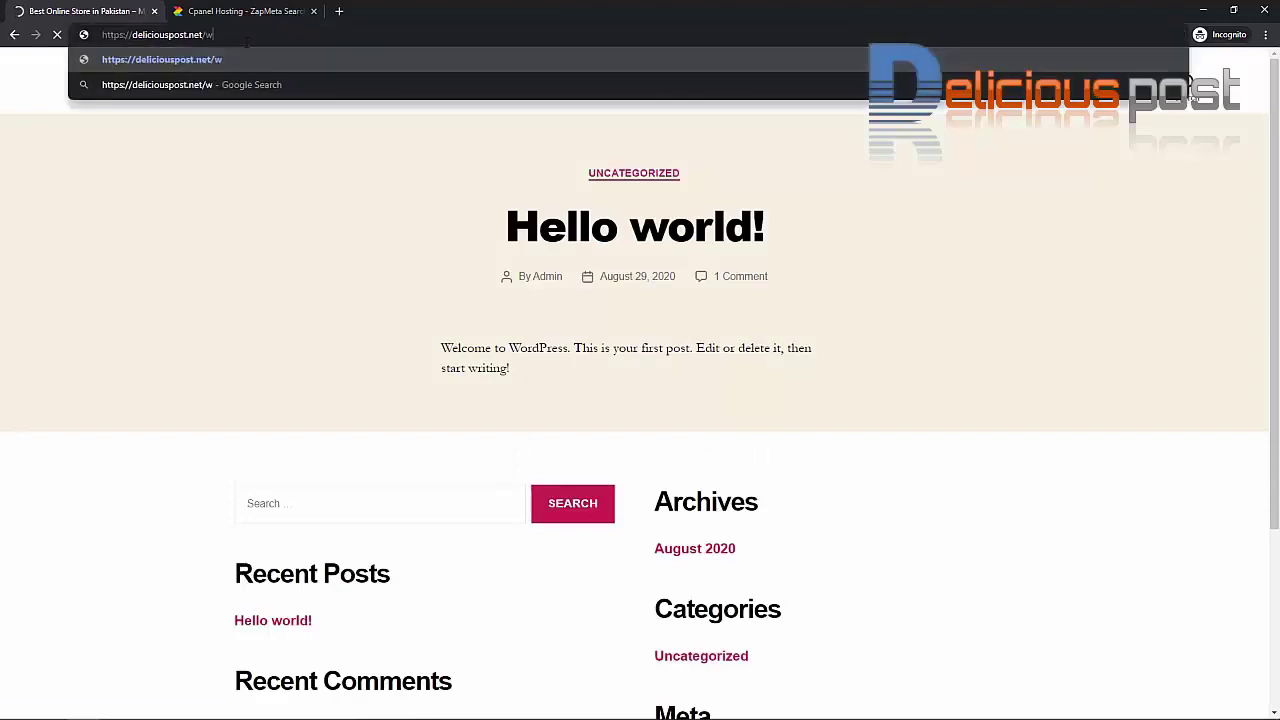
text(in)
key(Return)
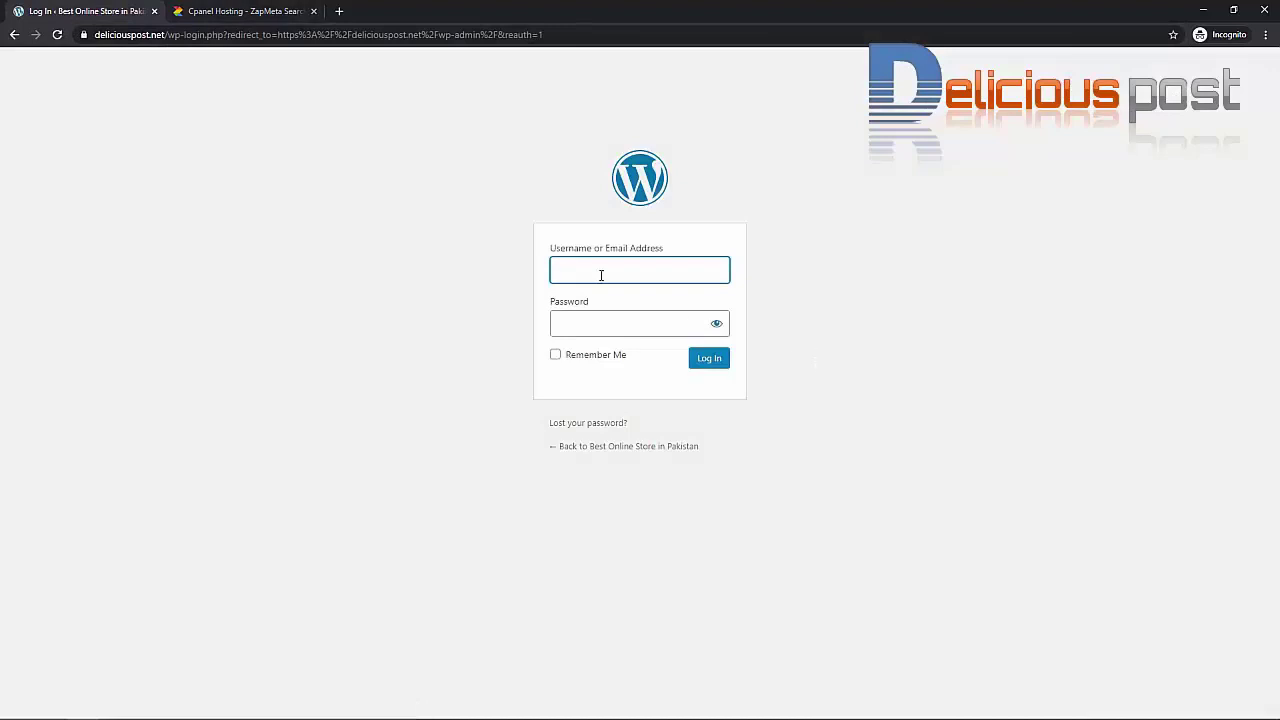
text(admin)
key(Tab)
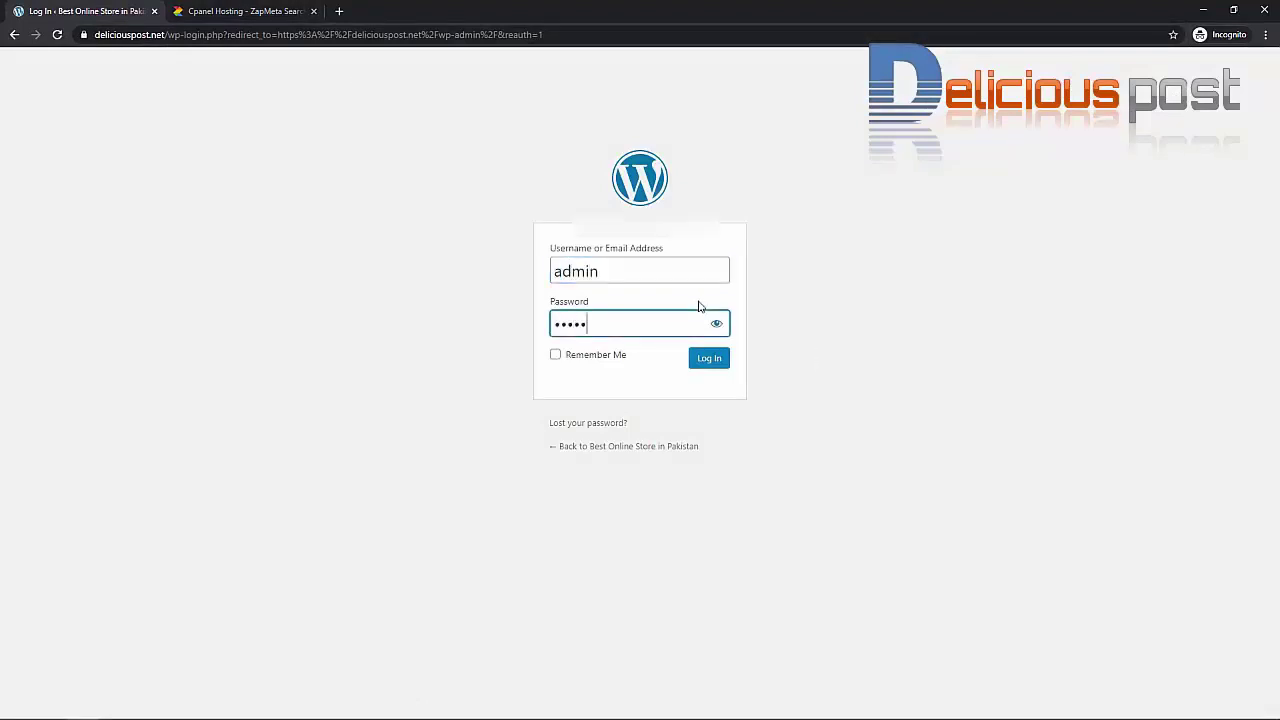
Sign in with the account password and open the installed Plugins page.
text(•••••••••)
key(Return)
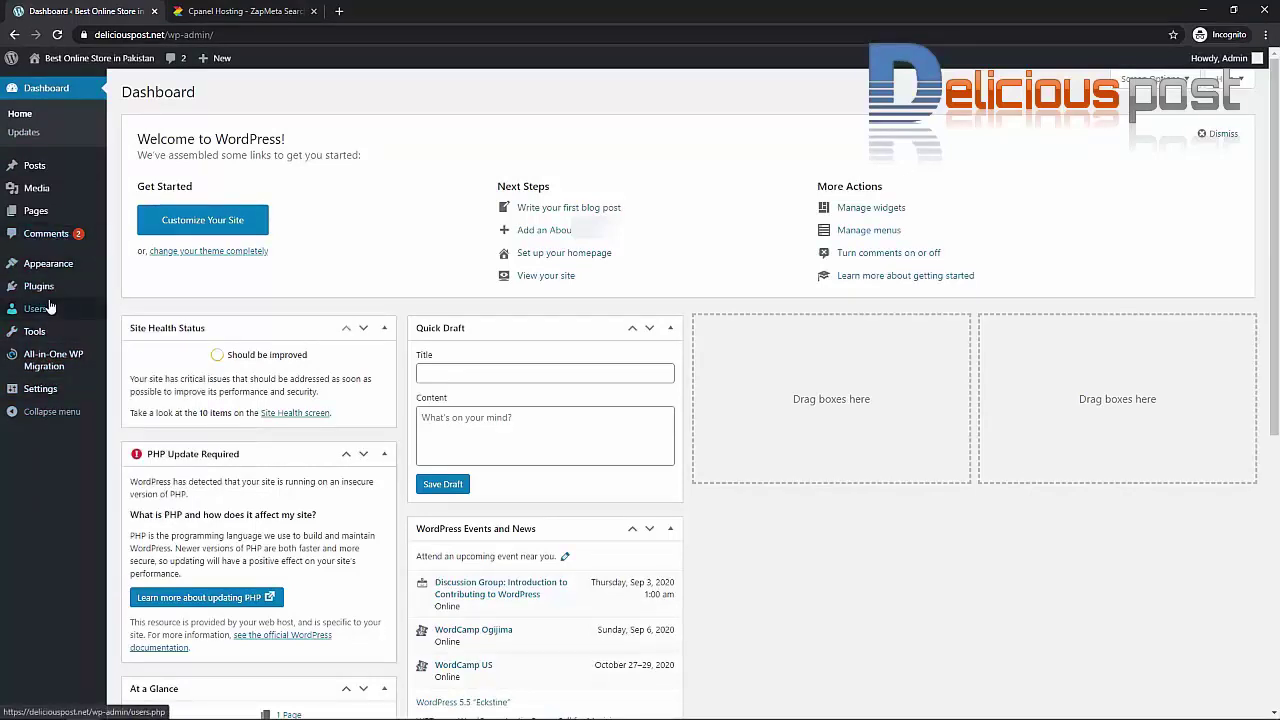
click(100, 287)
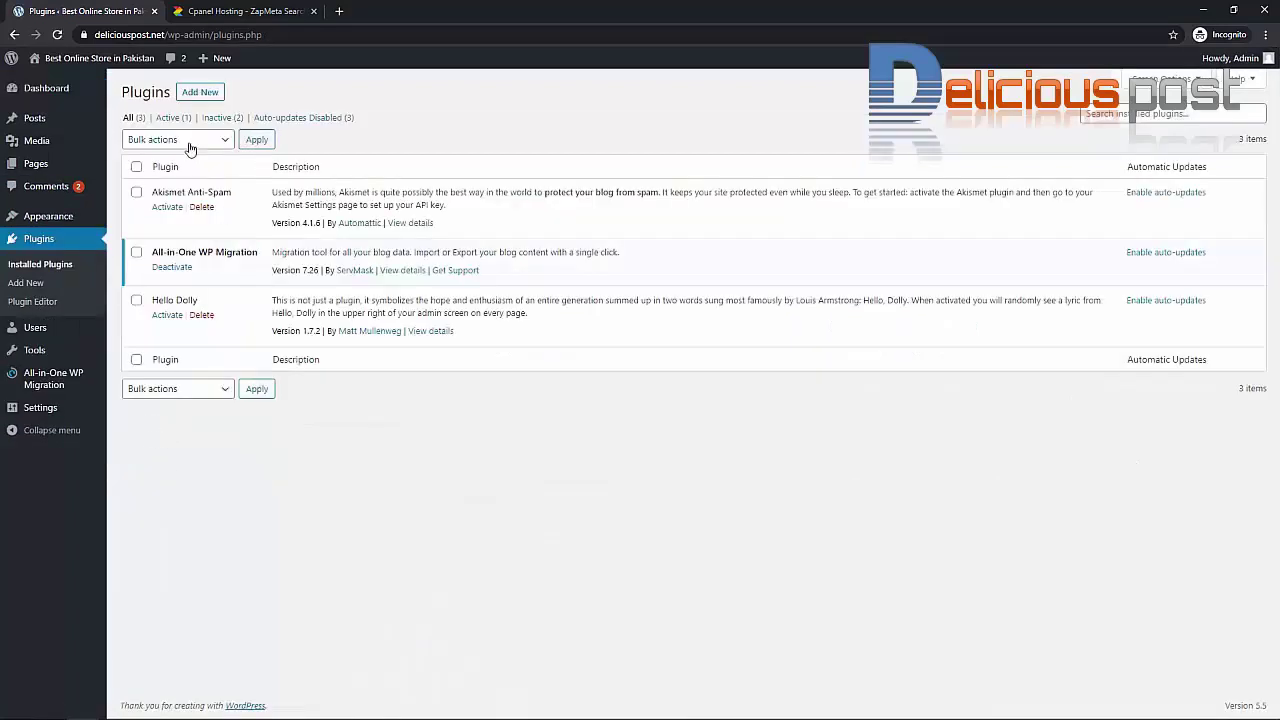
click(190, 146)
click(190, 146)
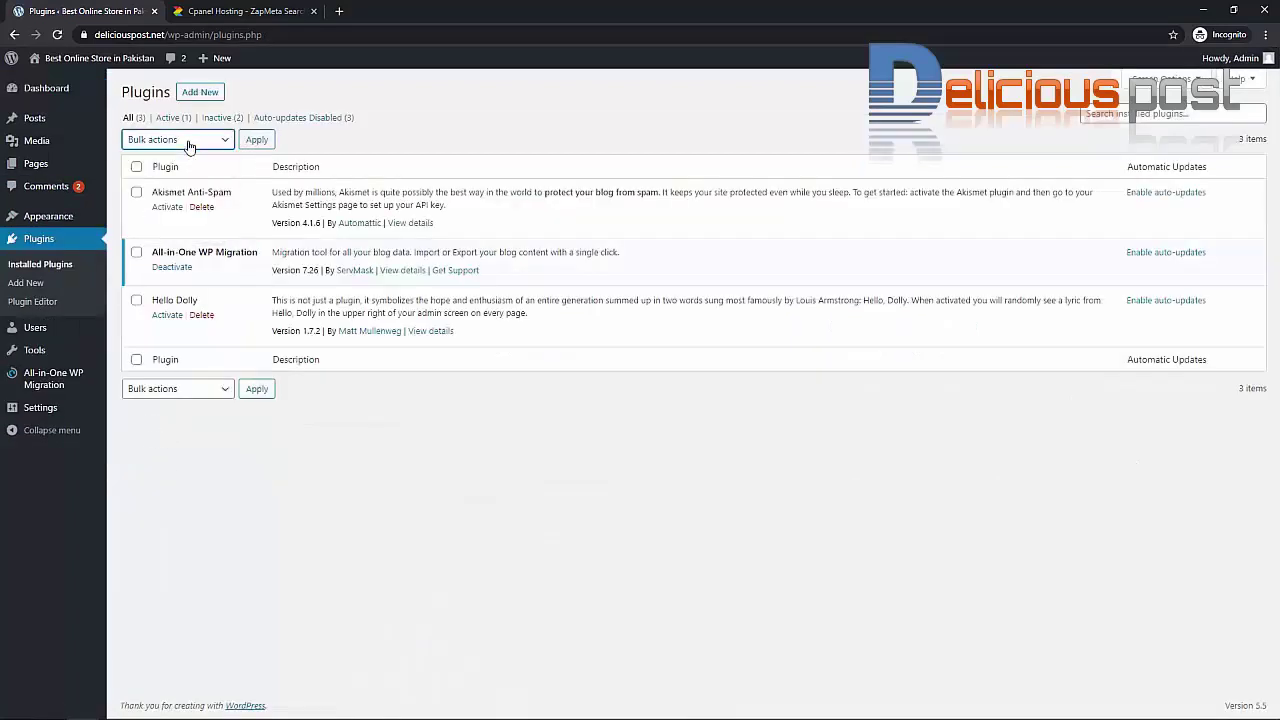
Go to Add New plugins and search the plugin directory for 'woo'.
click(200, 92)
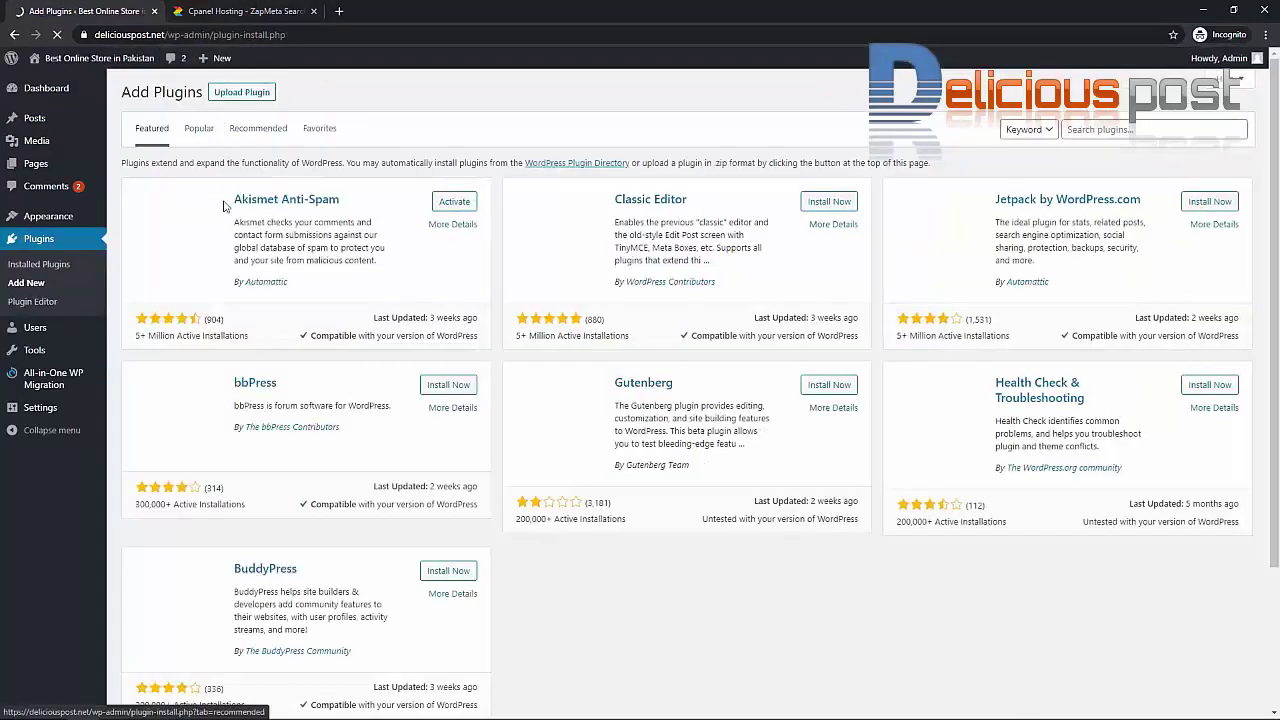
click(1086, 127)
text(w)
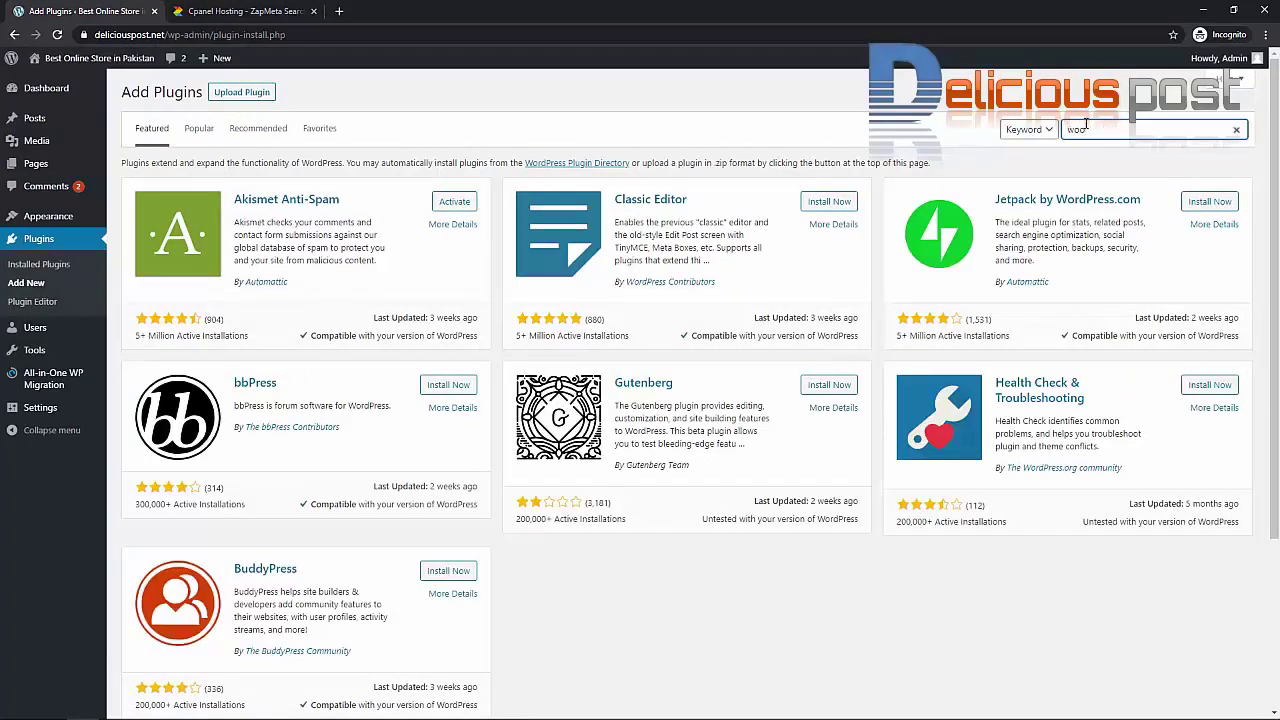
text(oo)
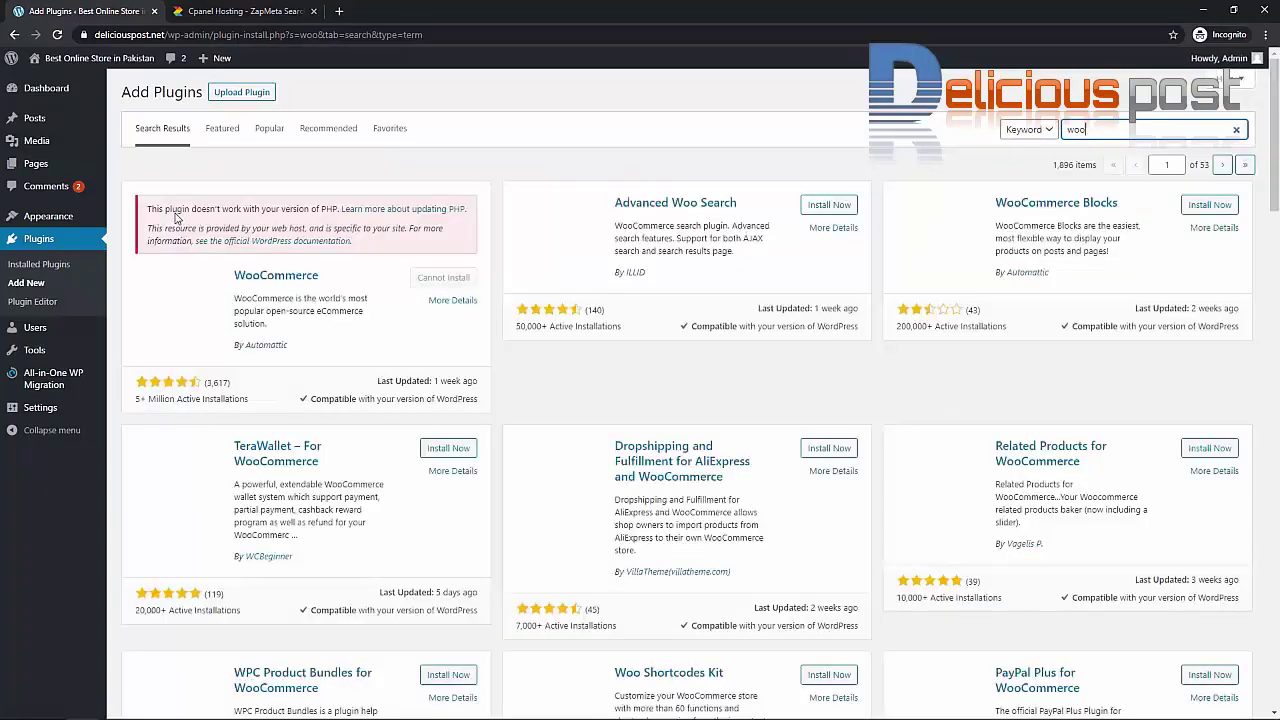
Highlight WooCommerce's PHP incompatibility warning, then log in to cPanel.
drag(148, 205, 475, 251)
click(275, 8)
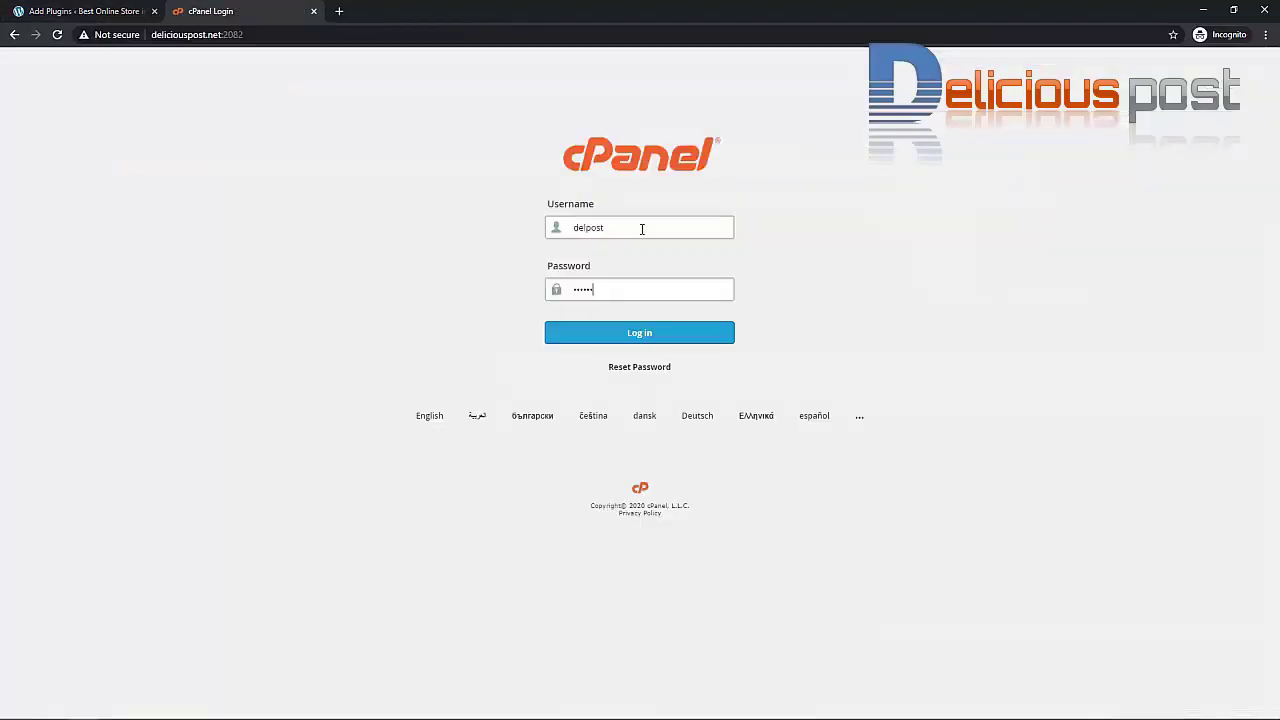
key(Return)
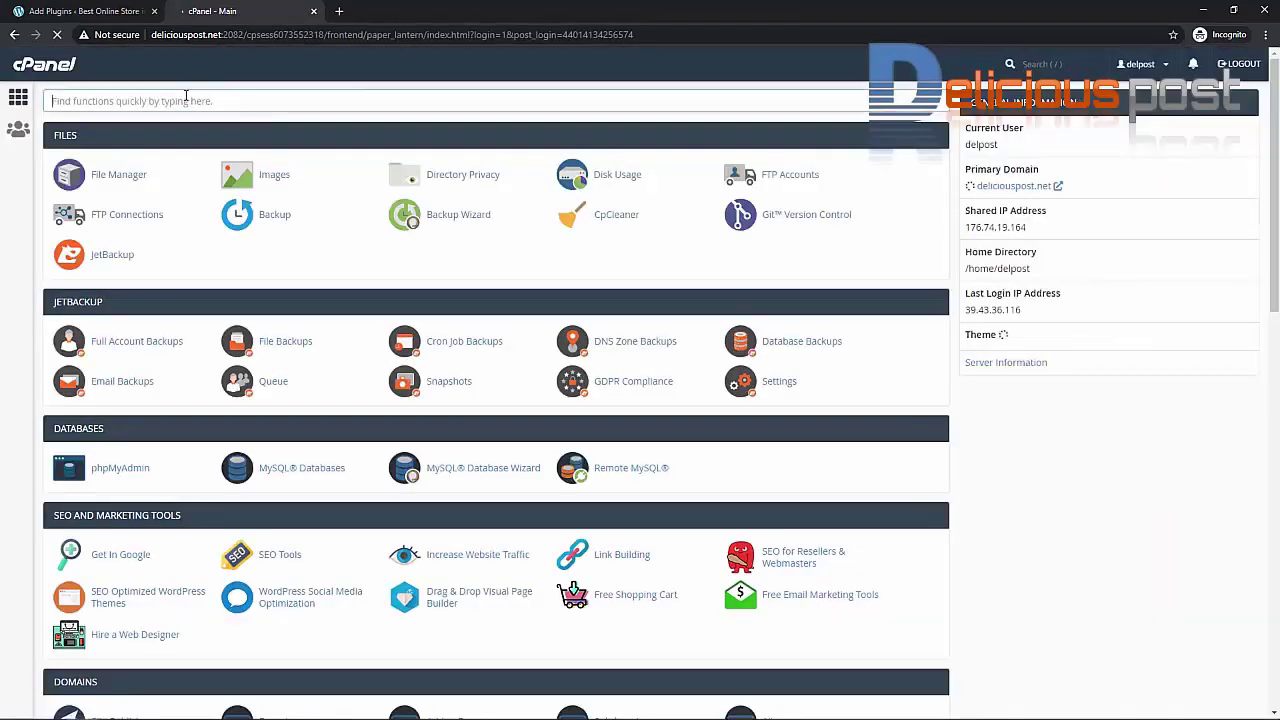
Search 'php' in cPanel and open Select PHP Version, showing current version 5.6.
text(php)
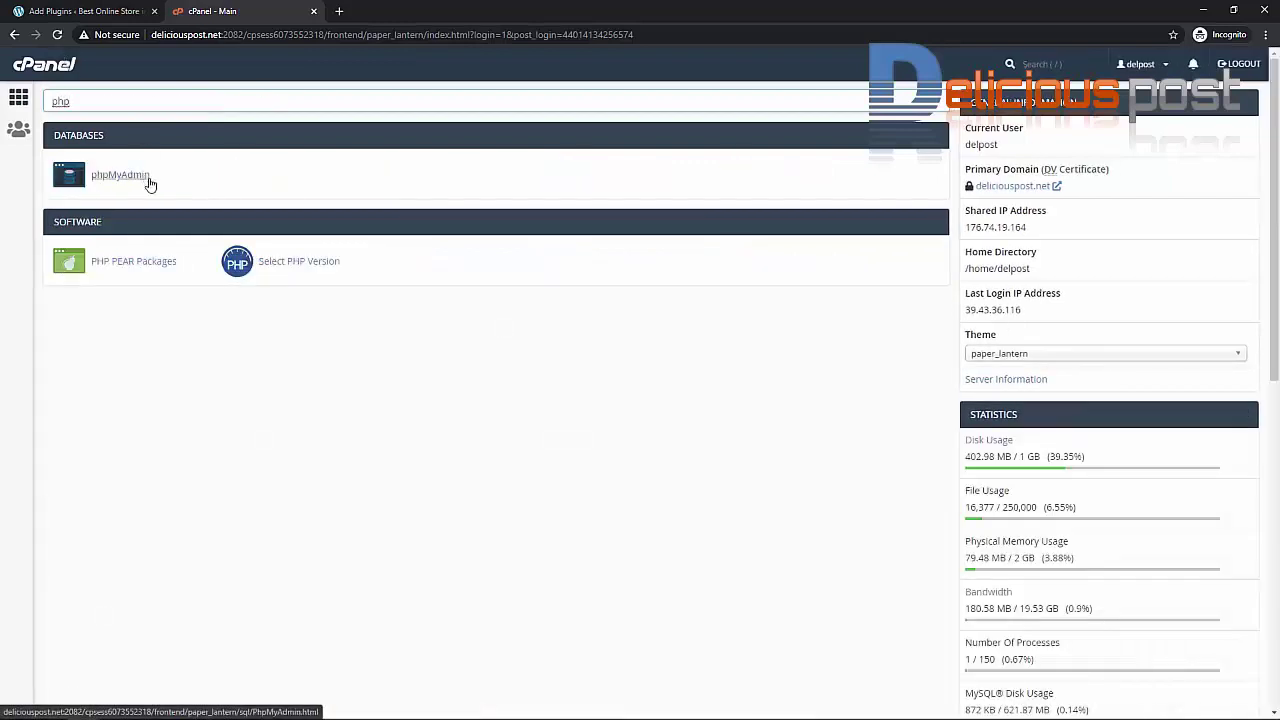
click(299, 264)
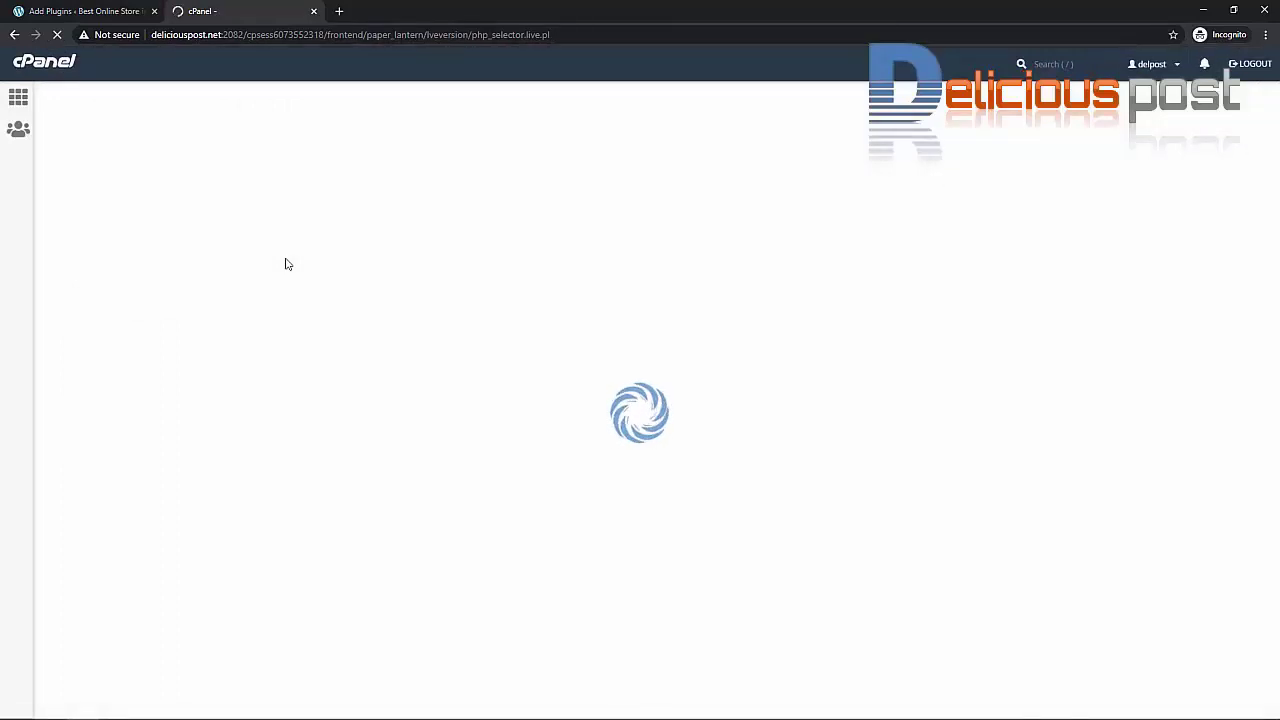
click(110, 11)
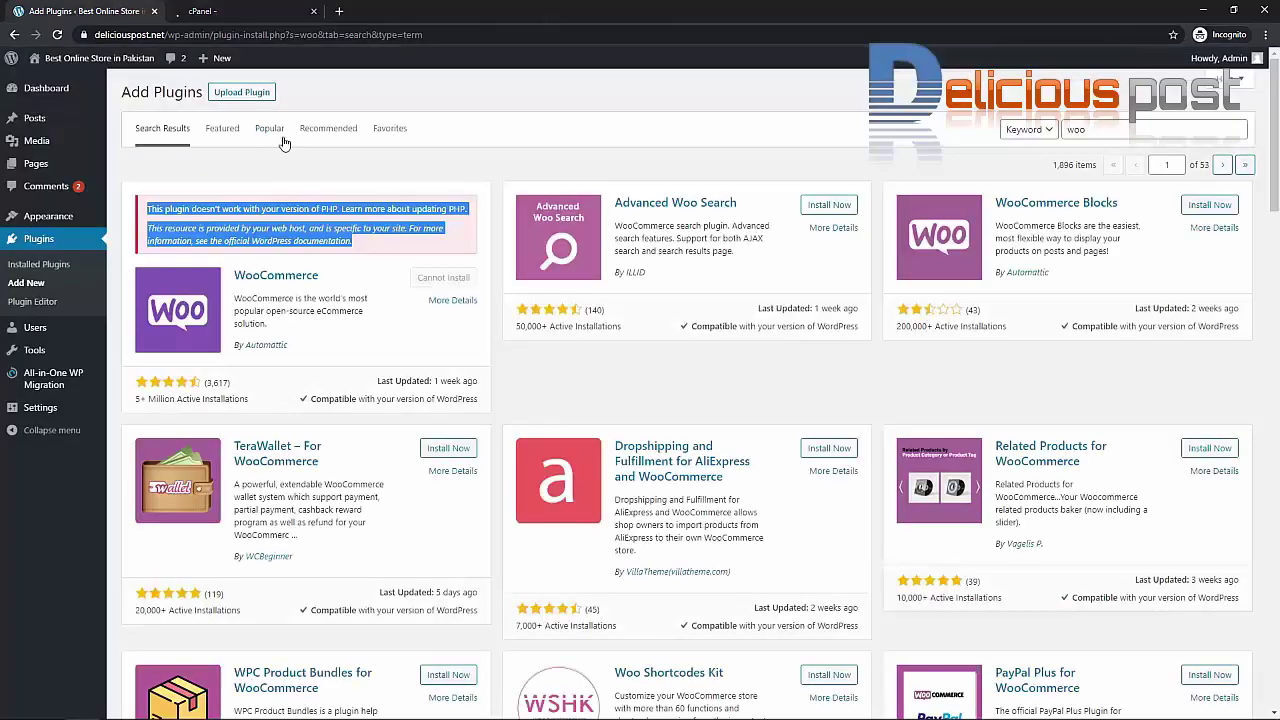
click(305, 232)
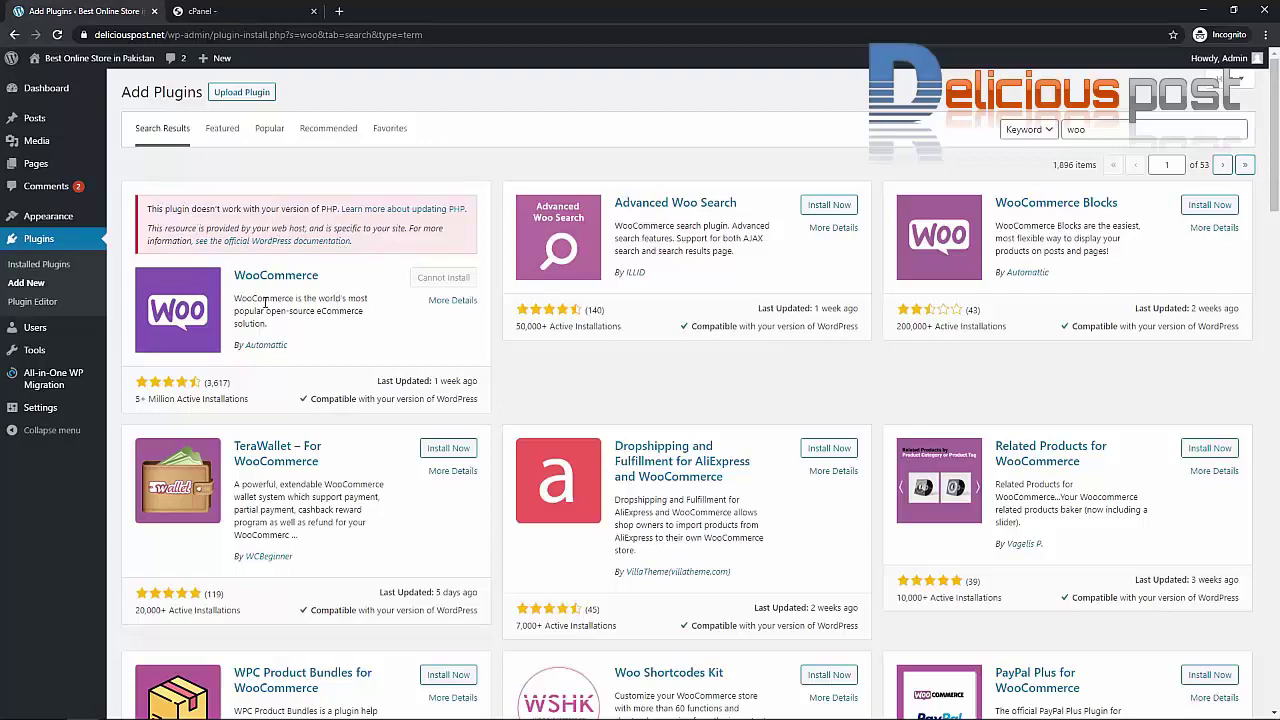
click(270, 11)
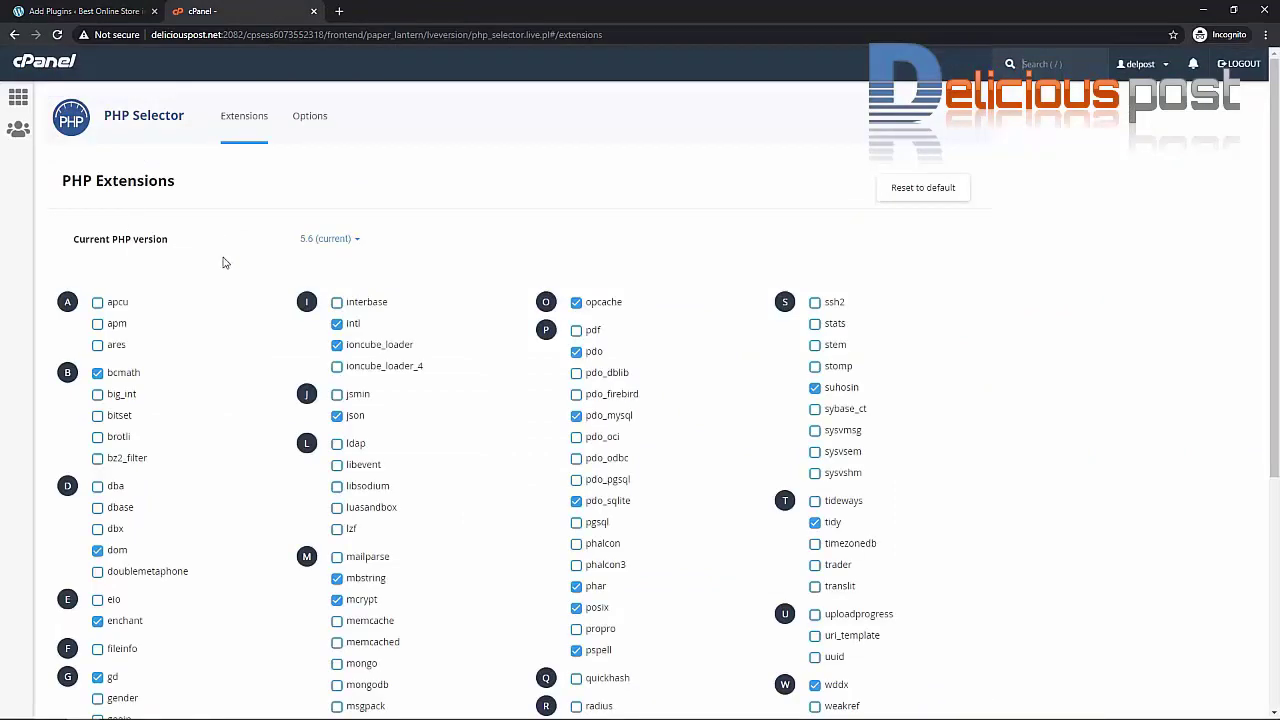
Choose PHP 7.1 from the Current PHP version dropdown.
scroll(224, 262, down, 1)
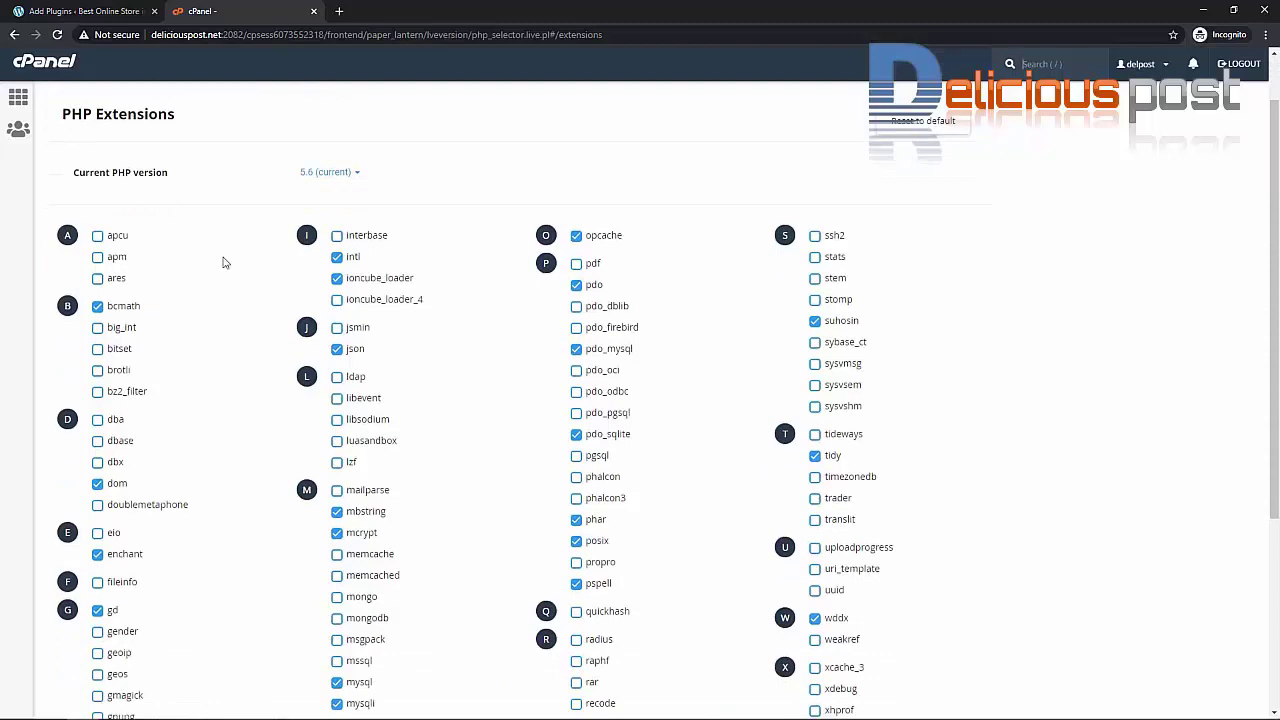
scroll(224, 262, down, 3)
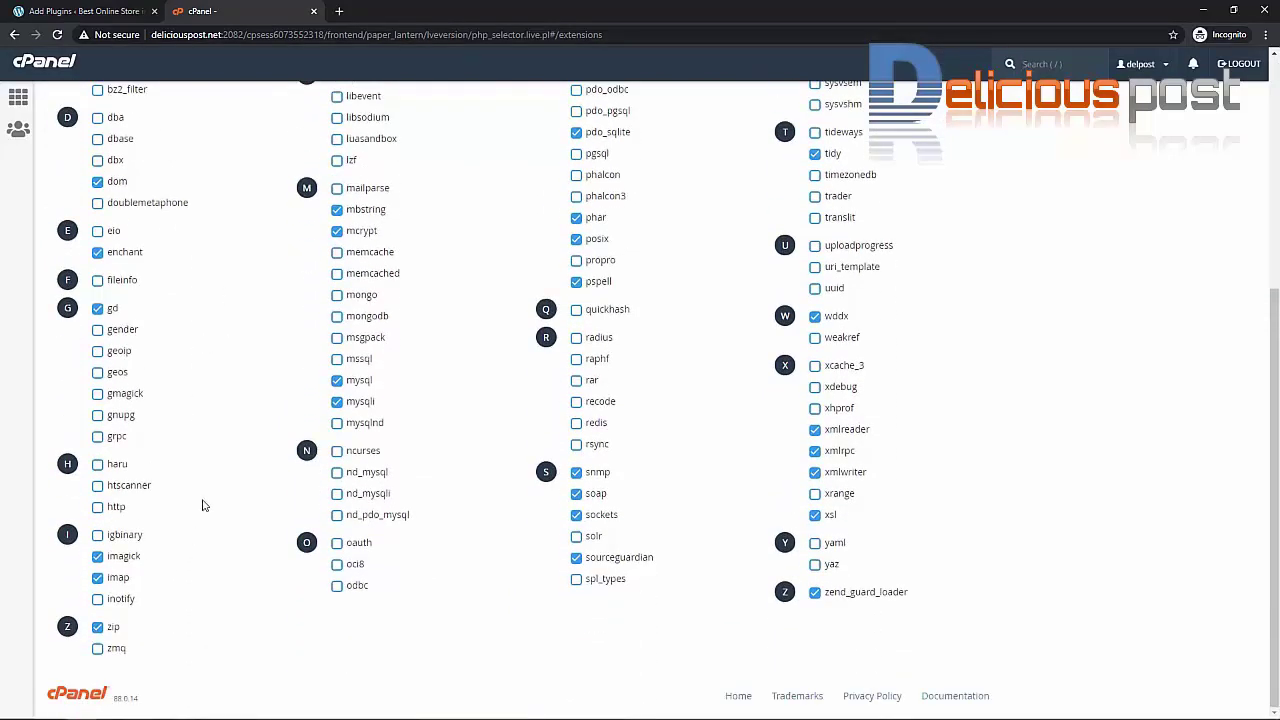
scroll(202, 505, up, 5)
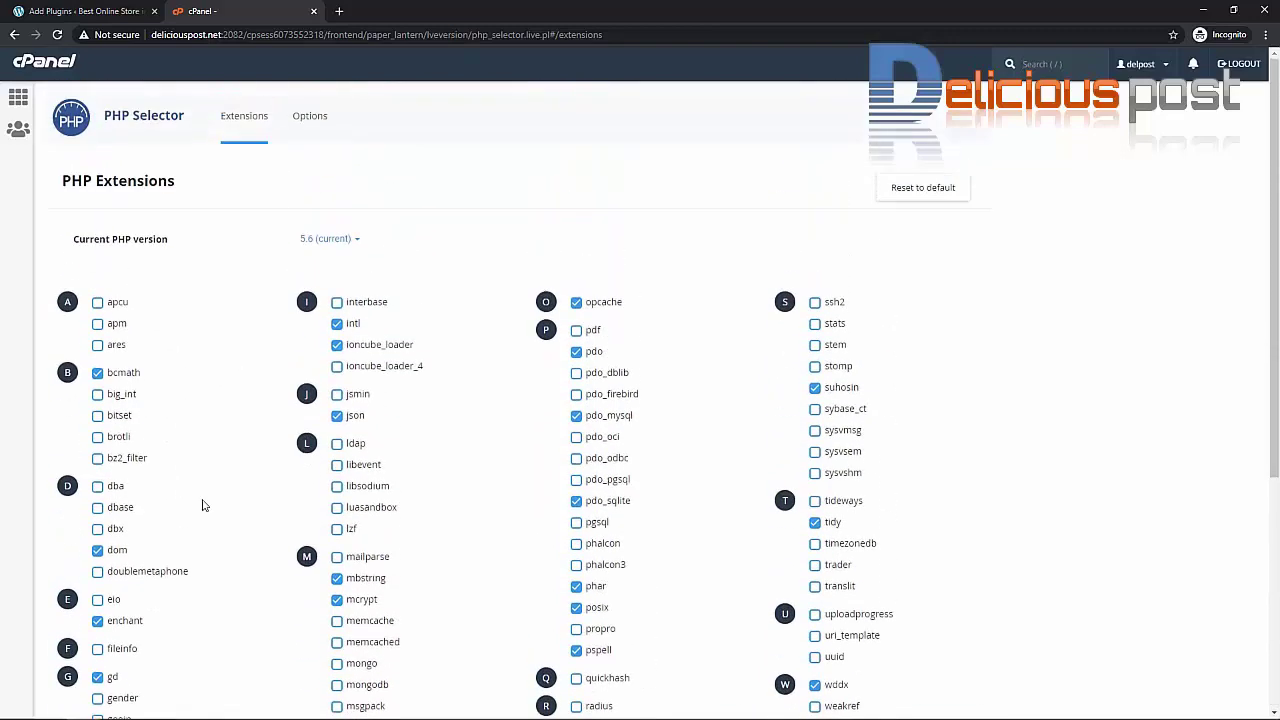
click(355, 240)
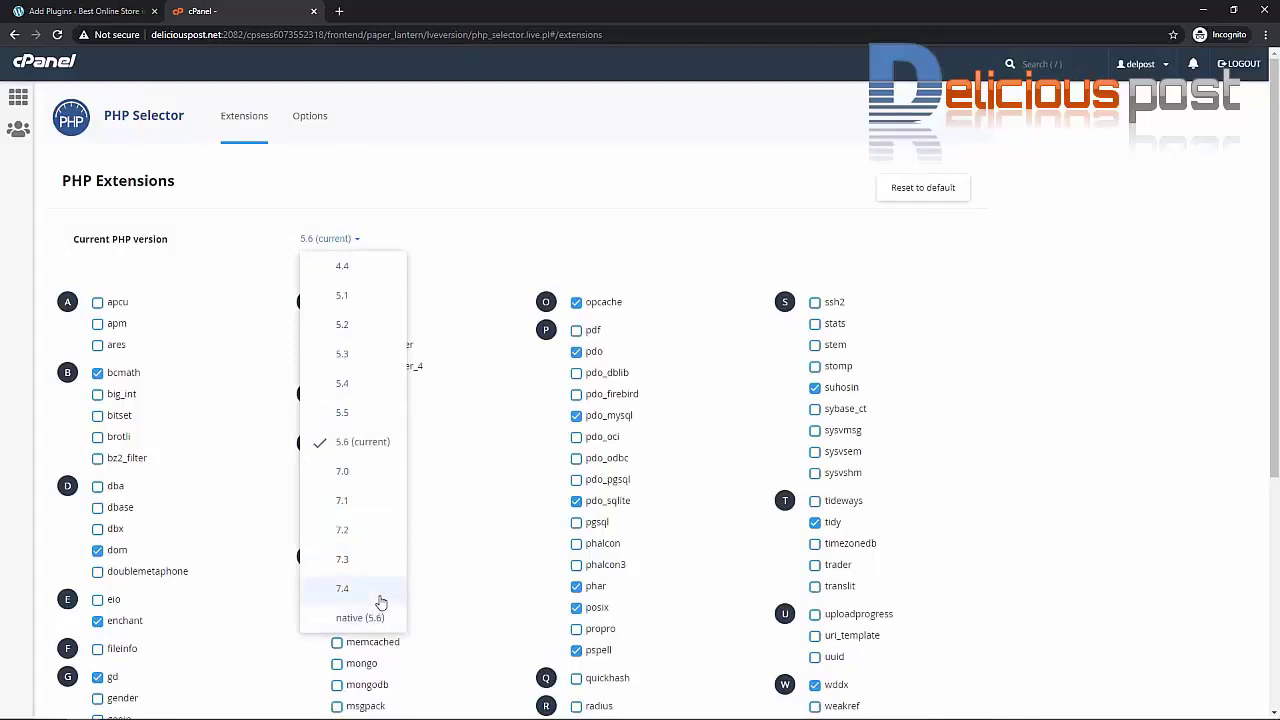
click(257, 252)
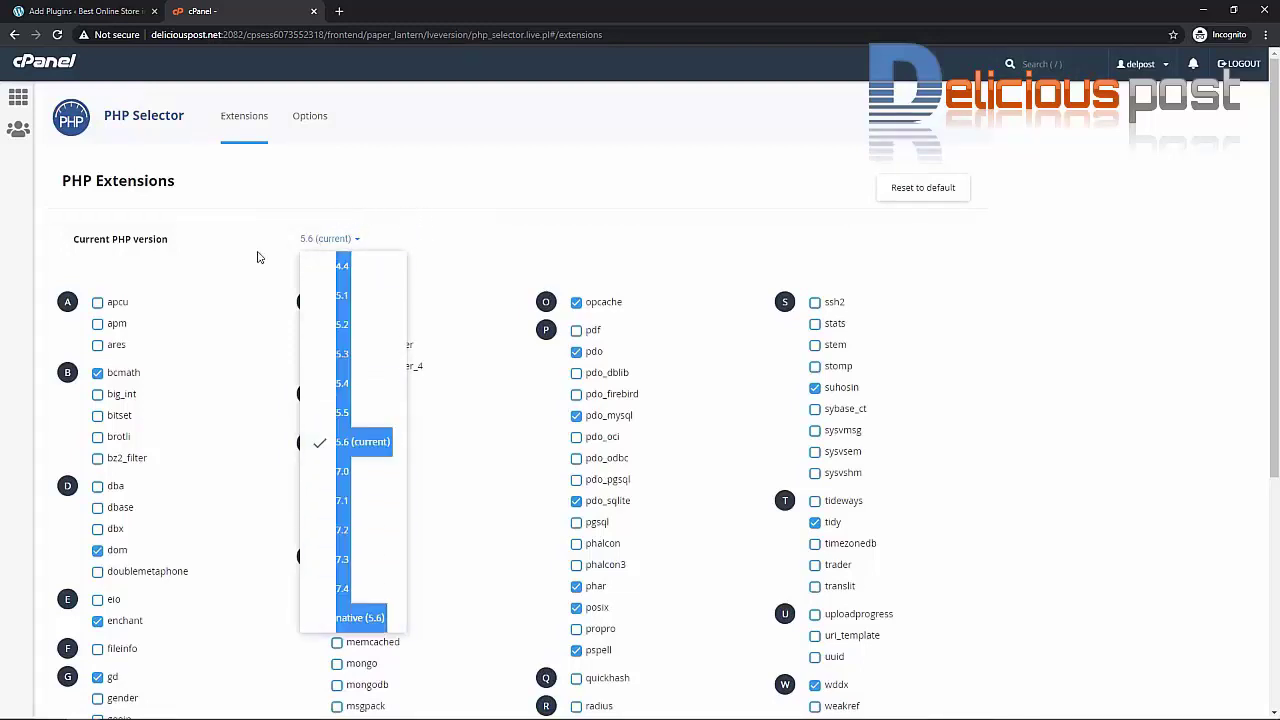
drag(375, 217, 306, 234)
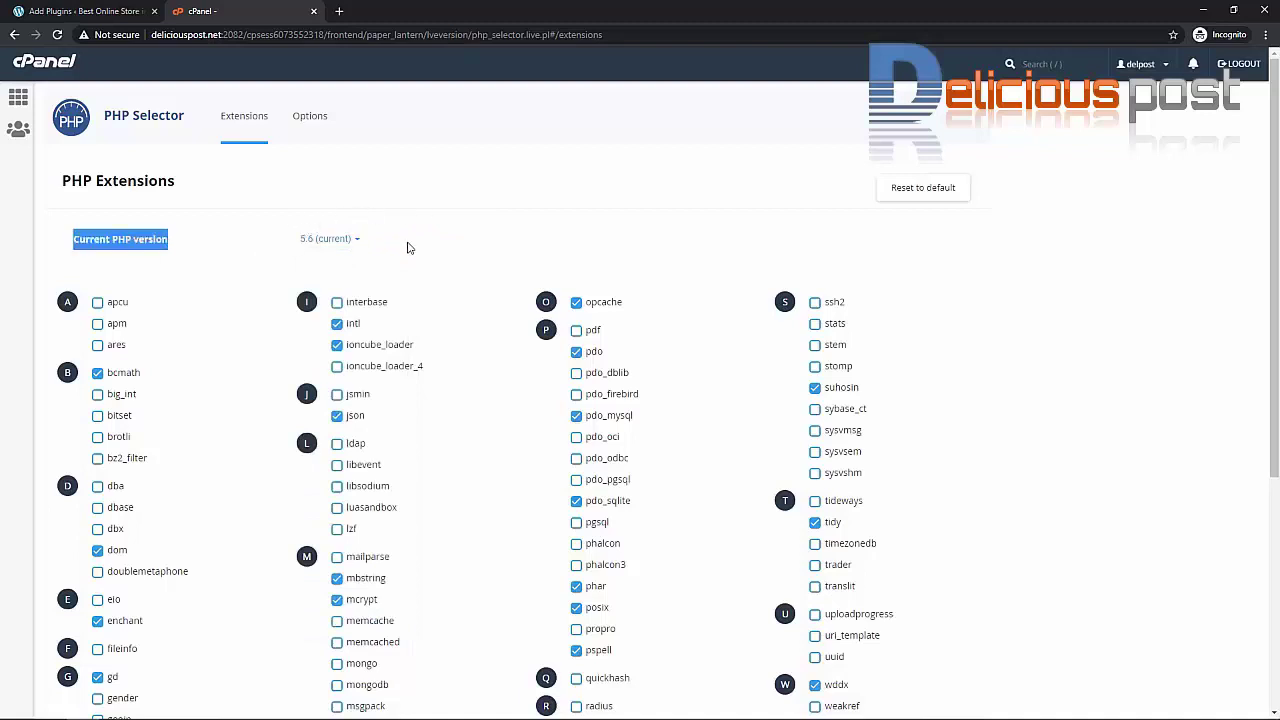
click(352, 240)
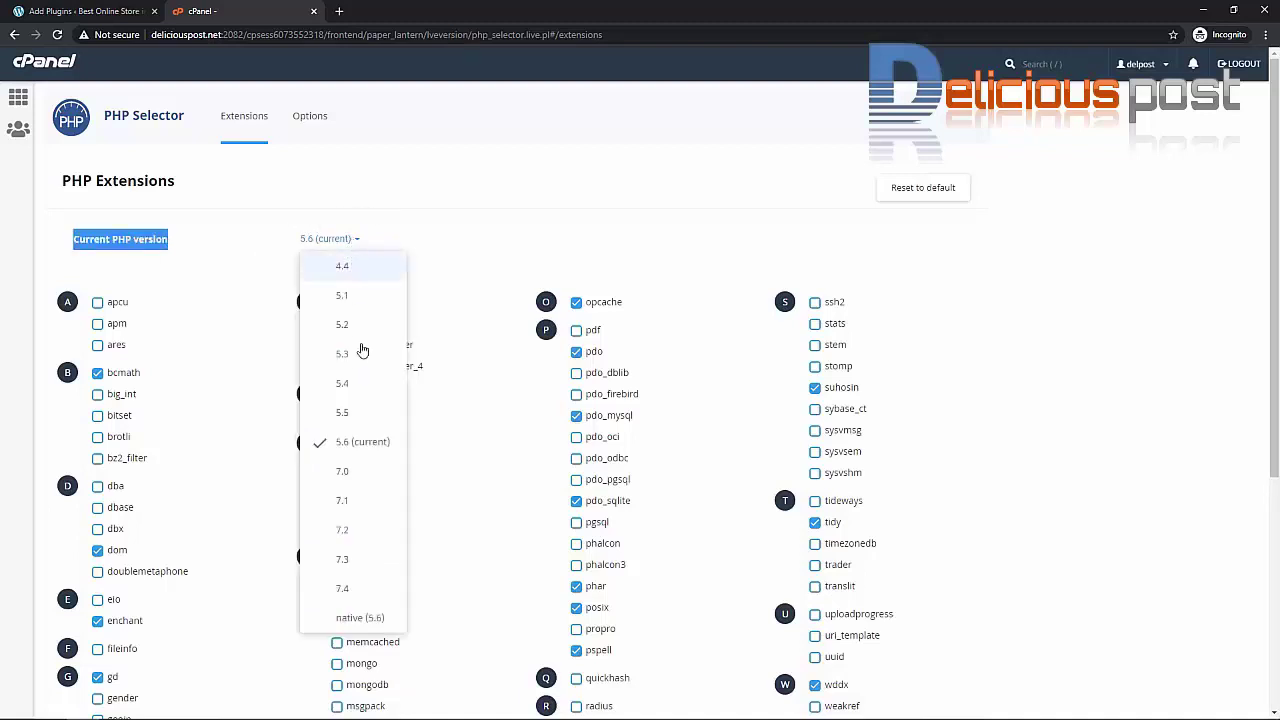
click(364, 504)
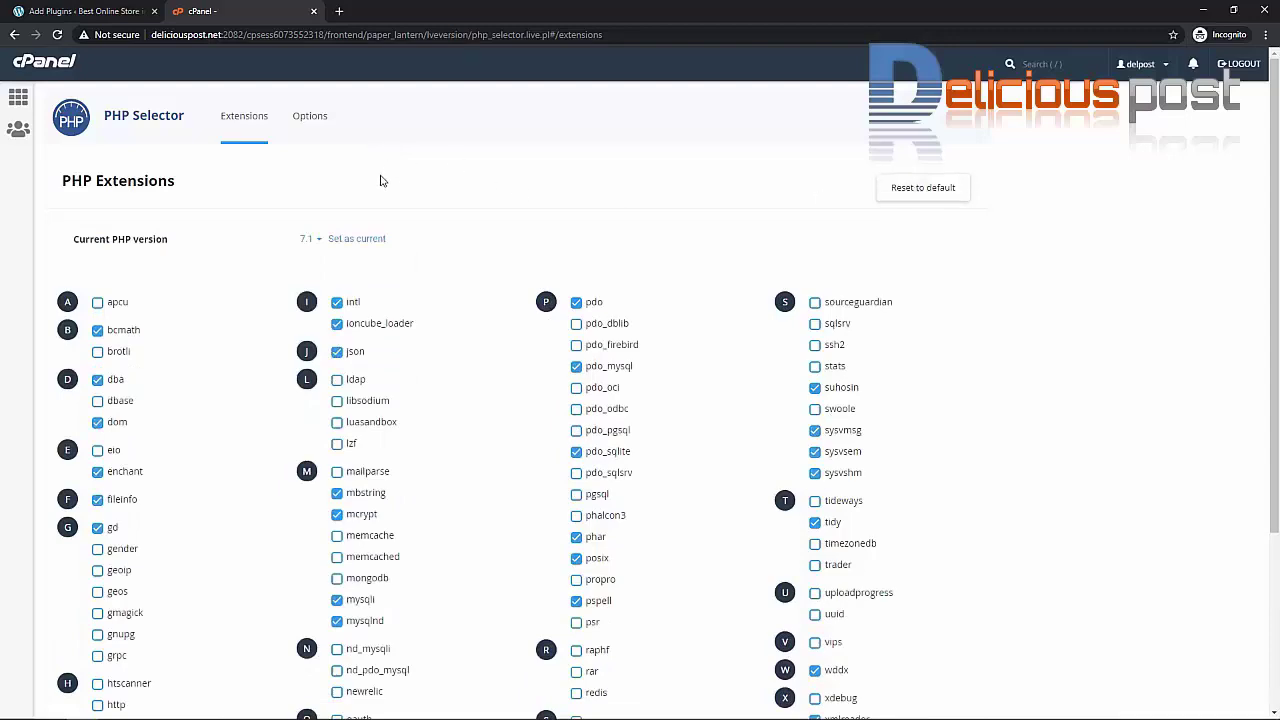
Set PHP 7.1 as the current version and return to the WordPress plugin search.
scroll(686, 429, down, 3)
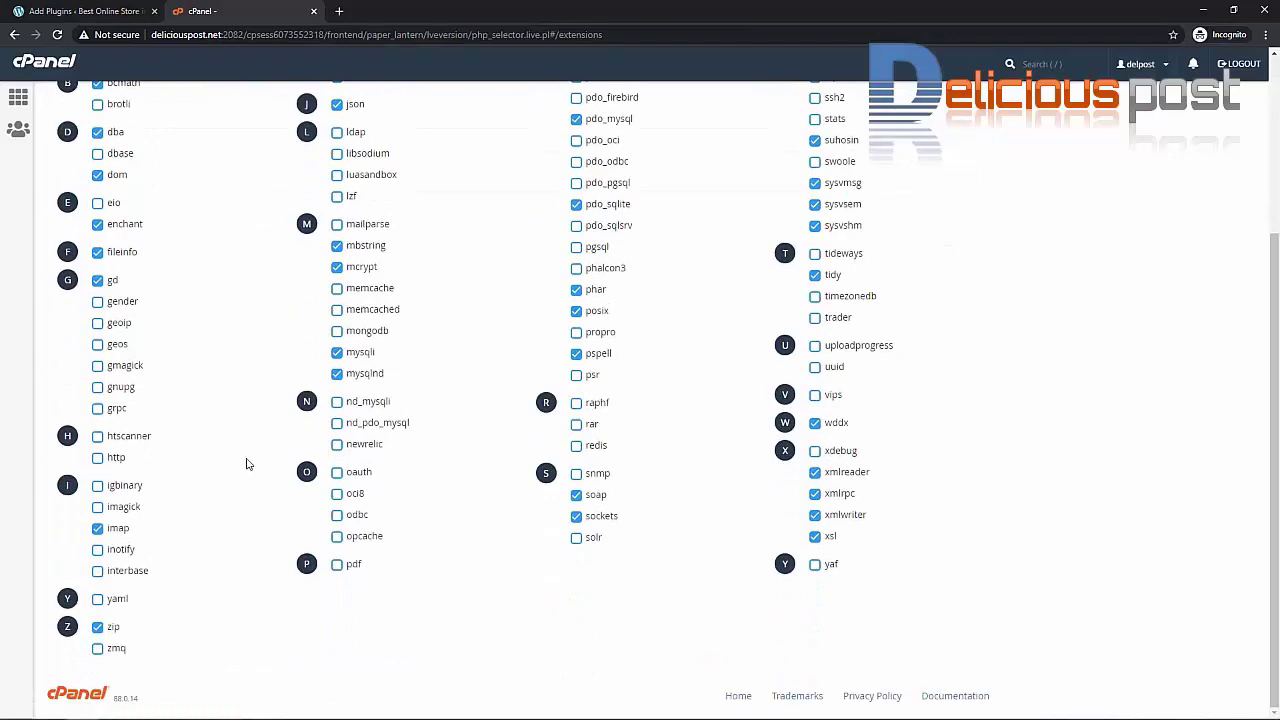
scroll(250, 466, up, 3)
scroll(249, 463, up, 1)
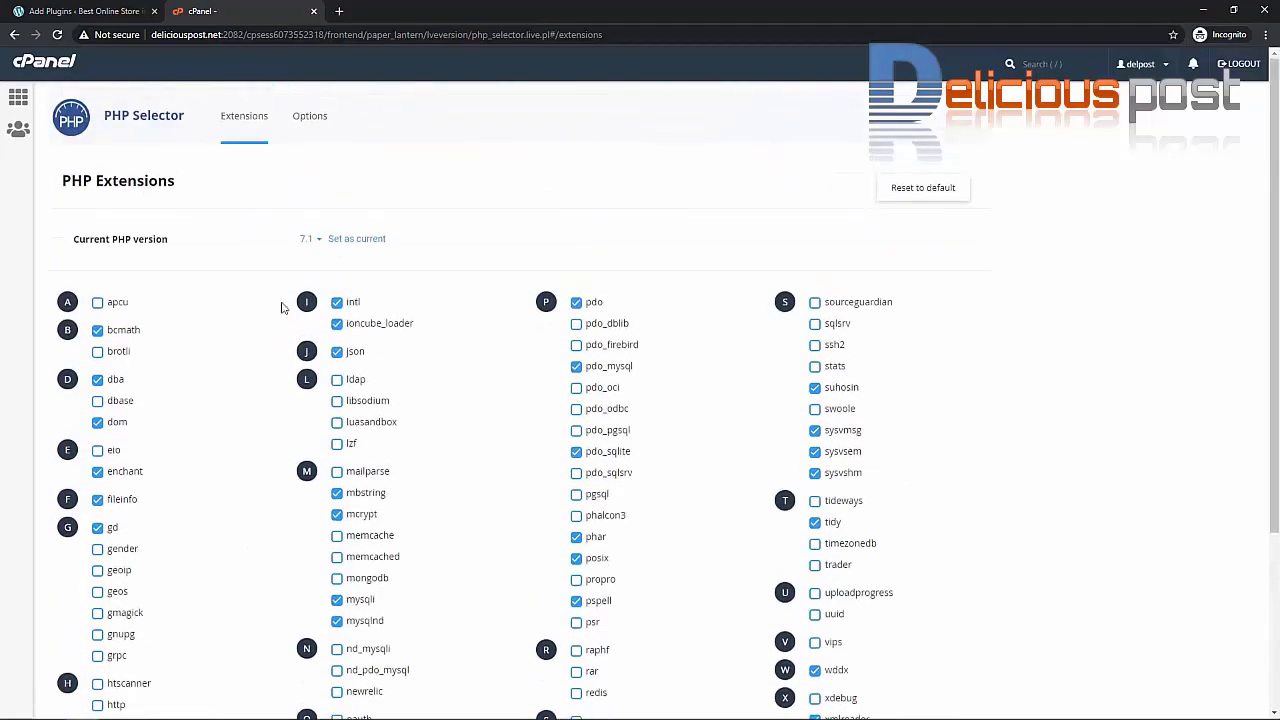
click(357, 243)
click(56, 10)
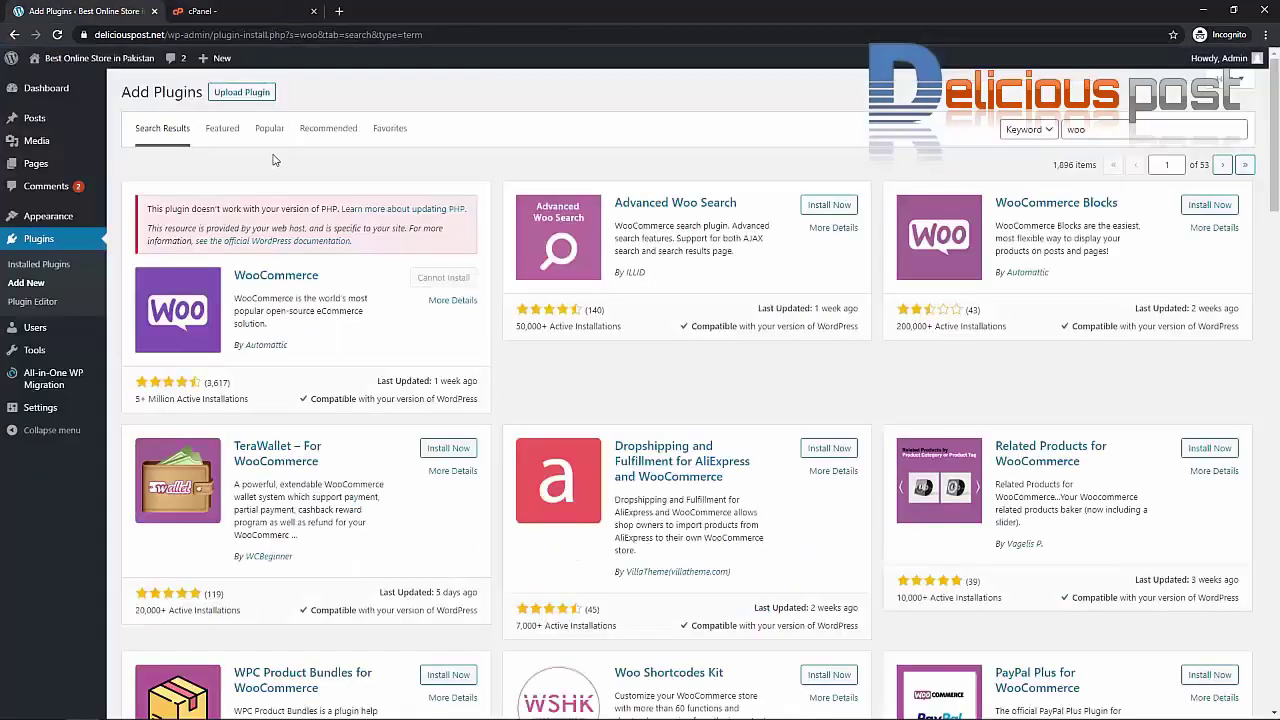
Reload the 'woo' search results and install WooCommerce 4.4.1 from its plugin card.
click(57, 34)
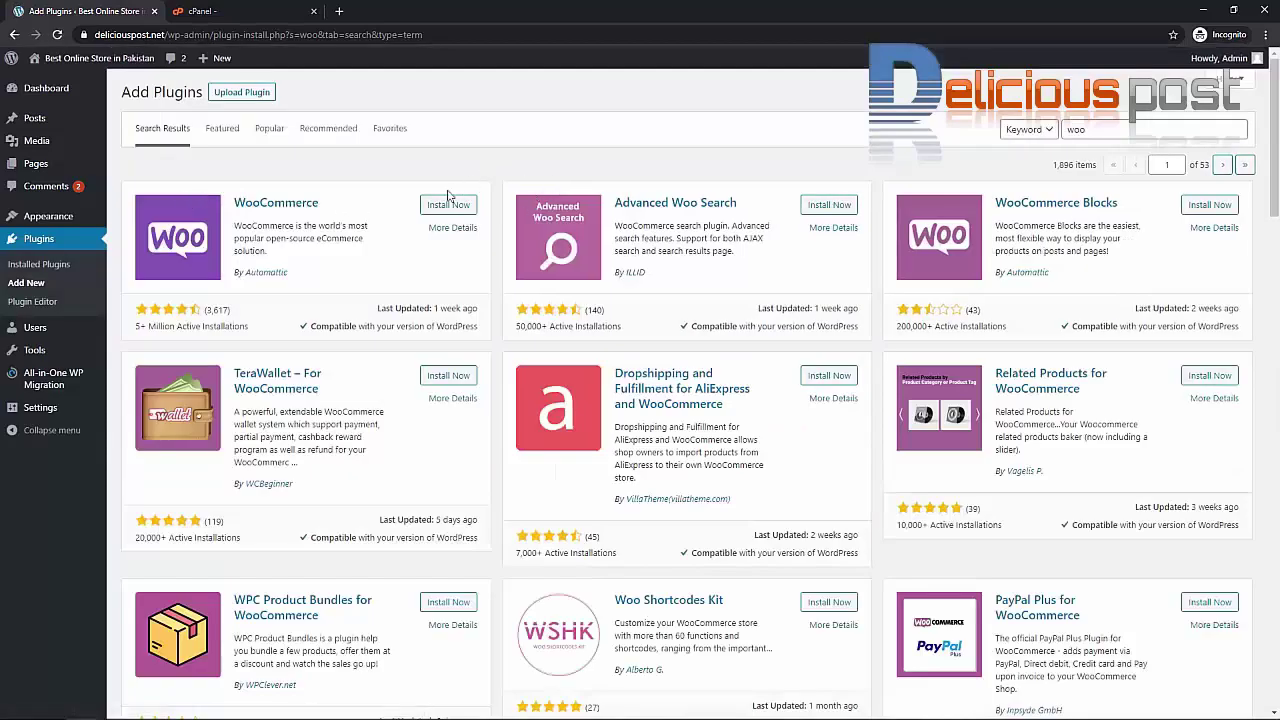
drag(234, 202, 403, 200)
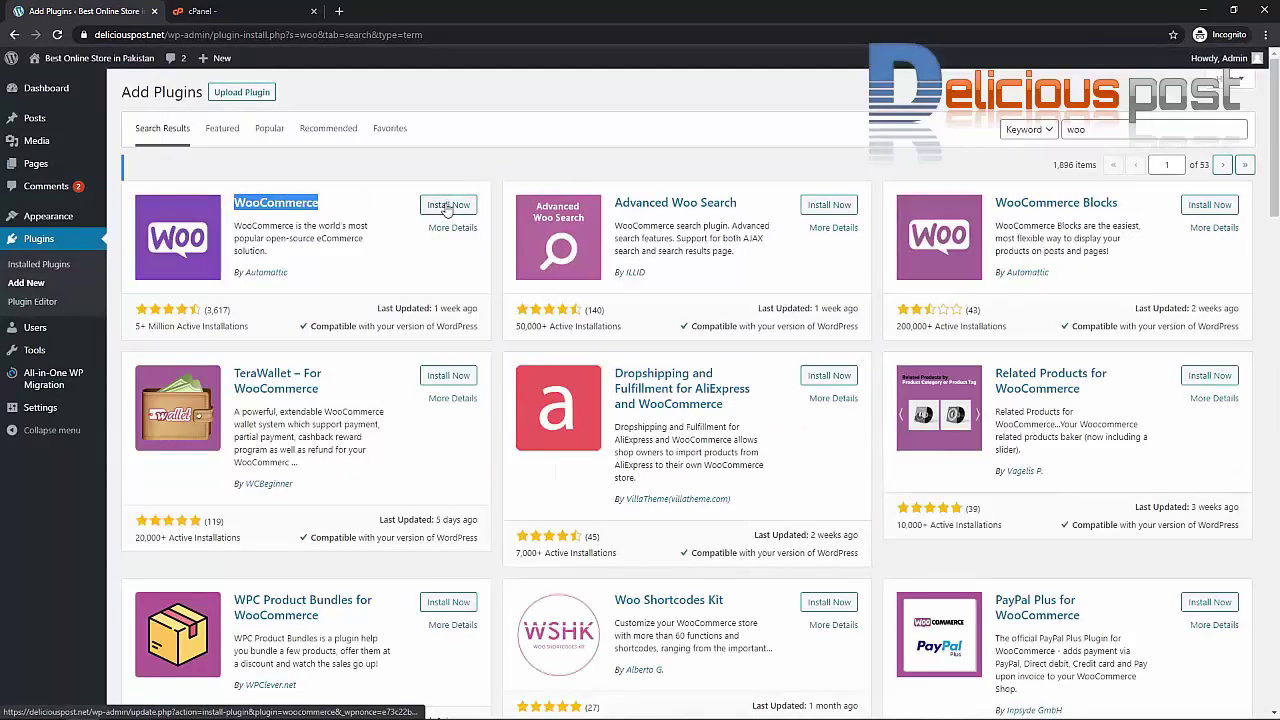
click(447, 206)
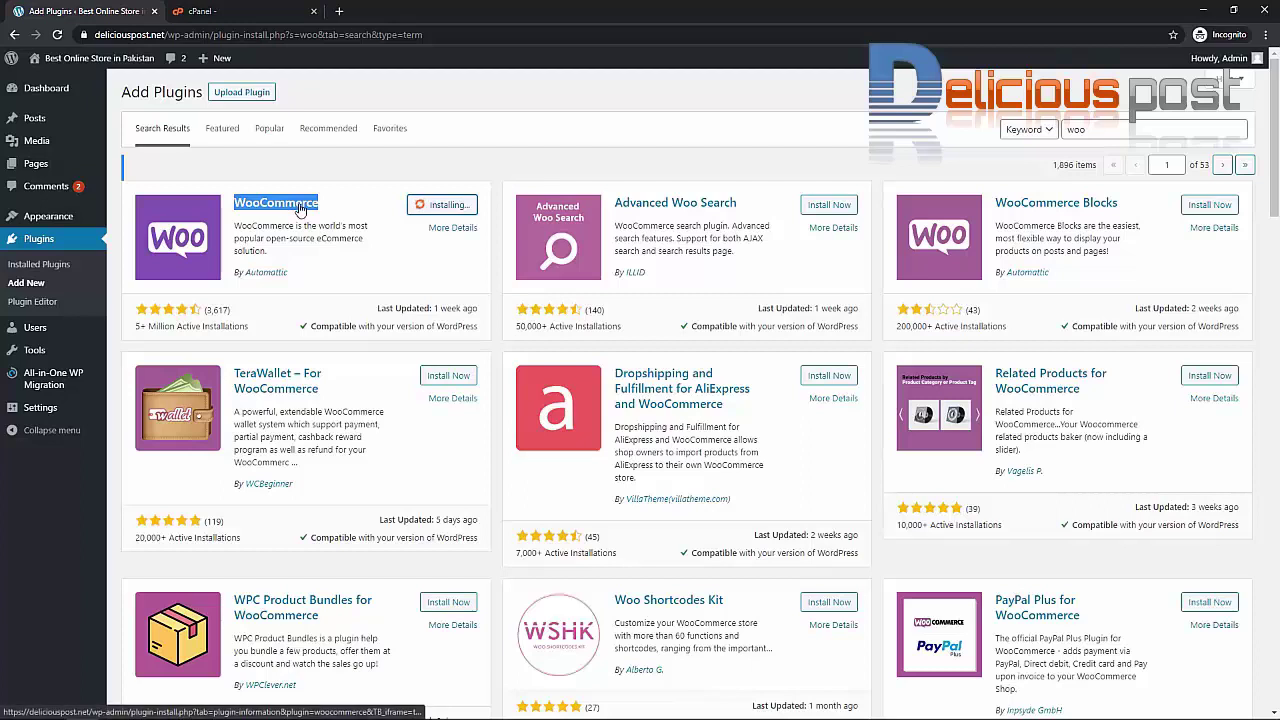
click(331, 289)
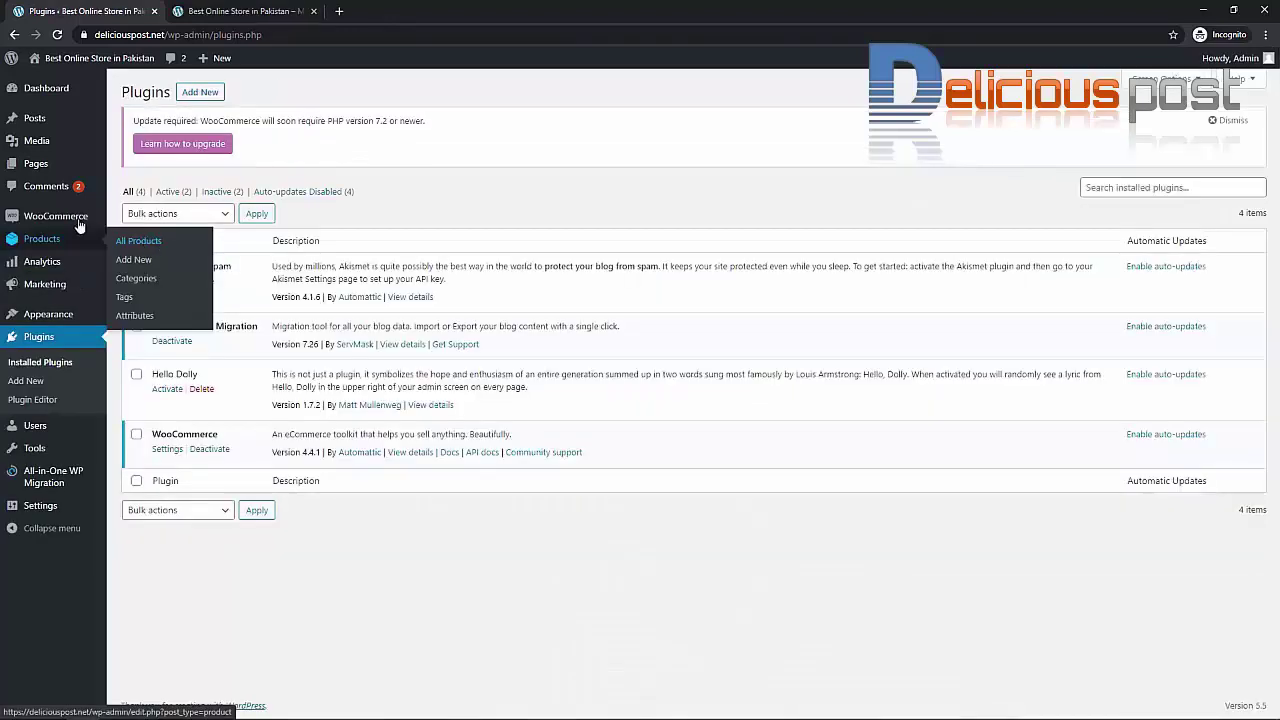
mouse_move(58, 218)
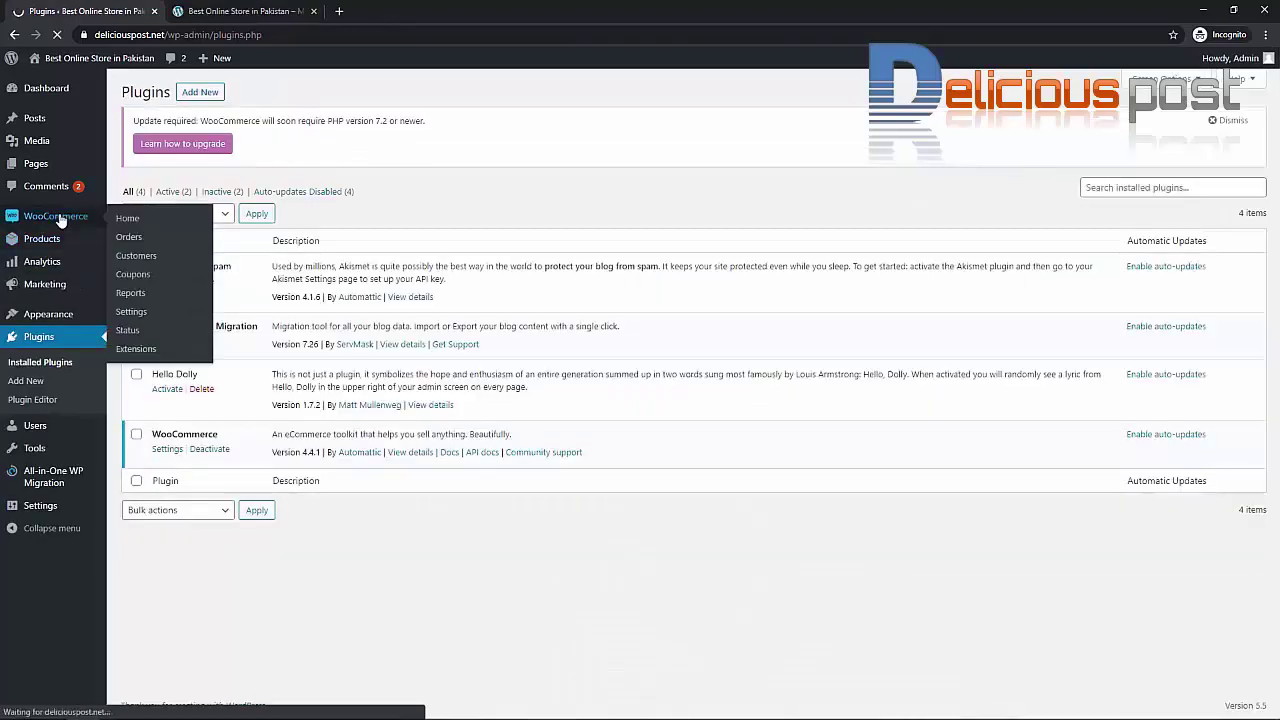